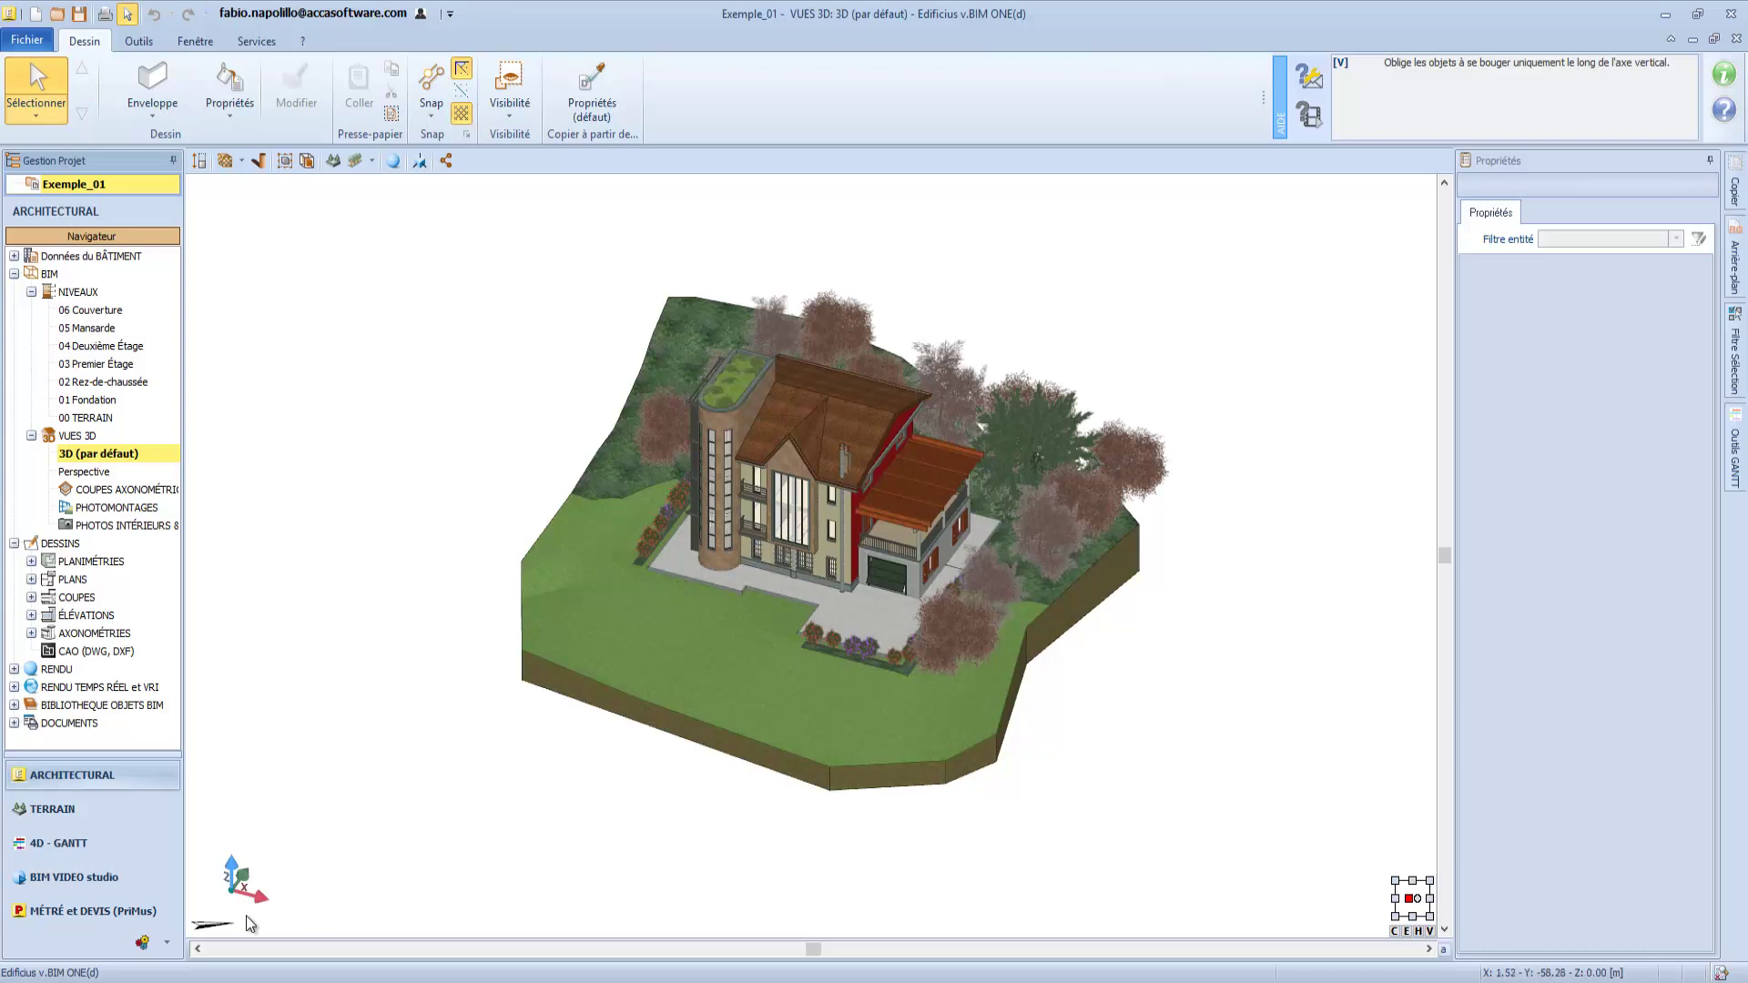
- Review the BIM integration options for EdiLus, TerMus and PriMus, and close their window
click(143, 943)
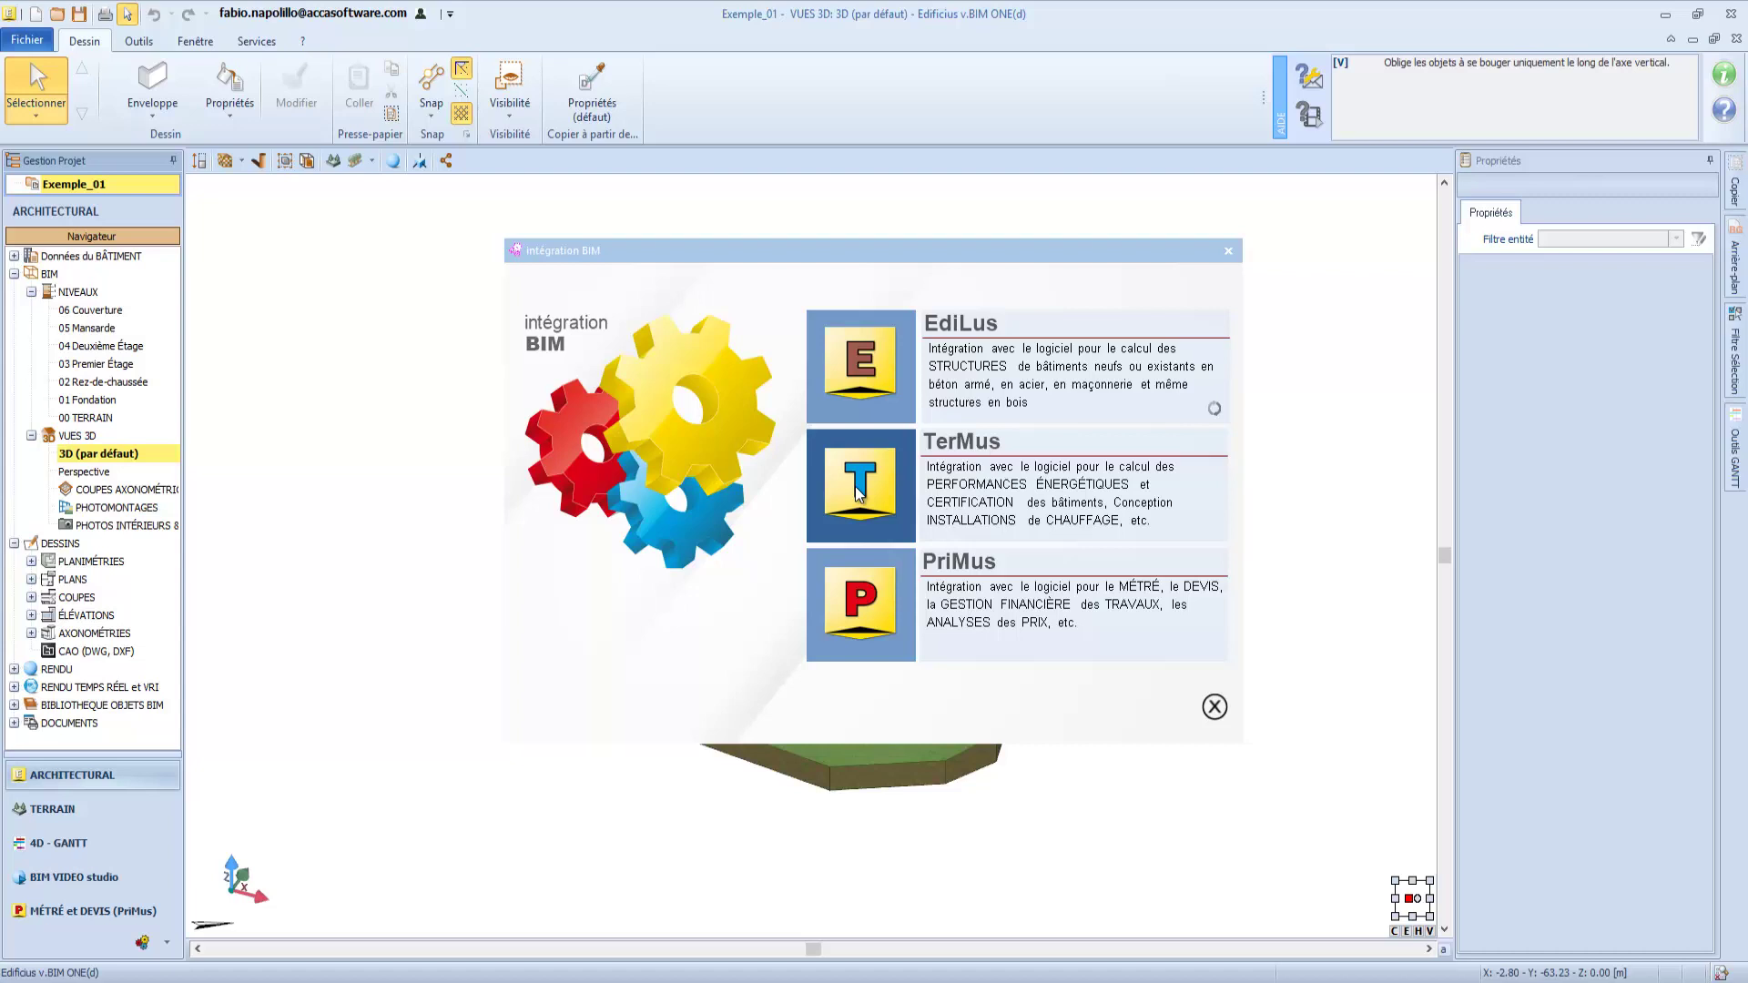
mouse_move(849, 594)
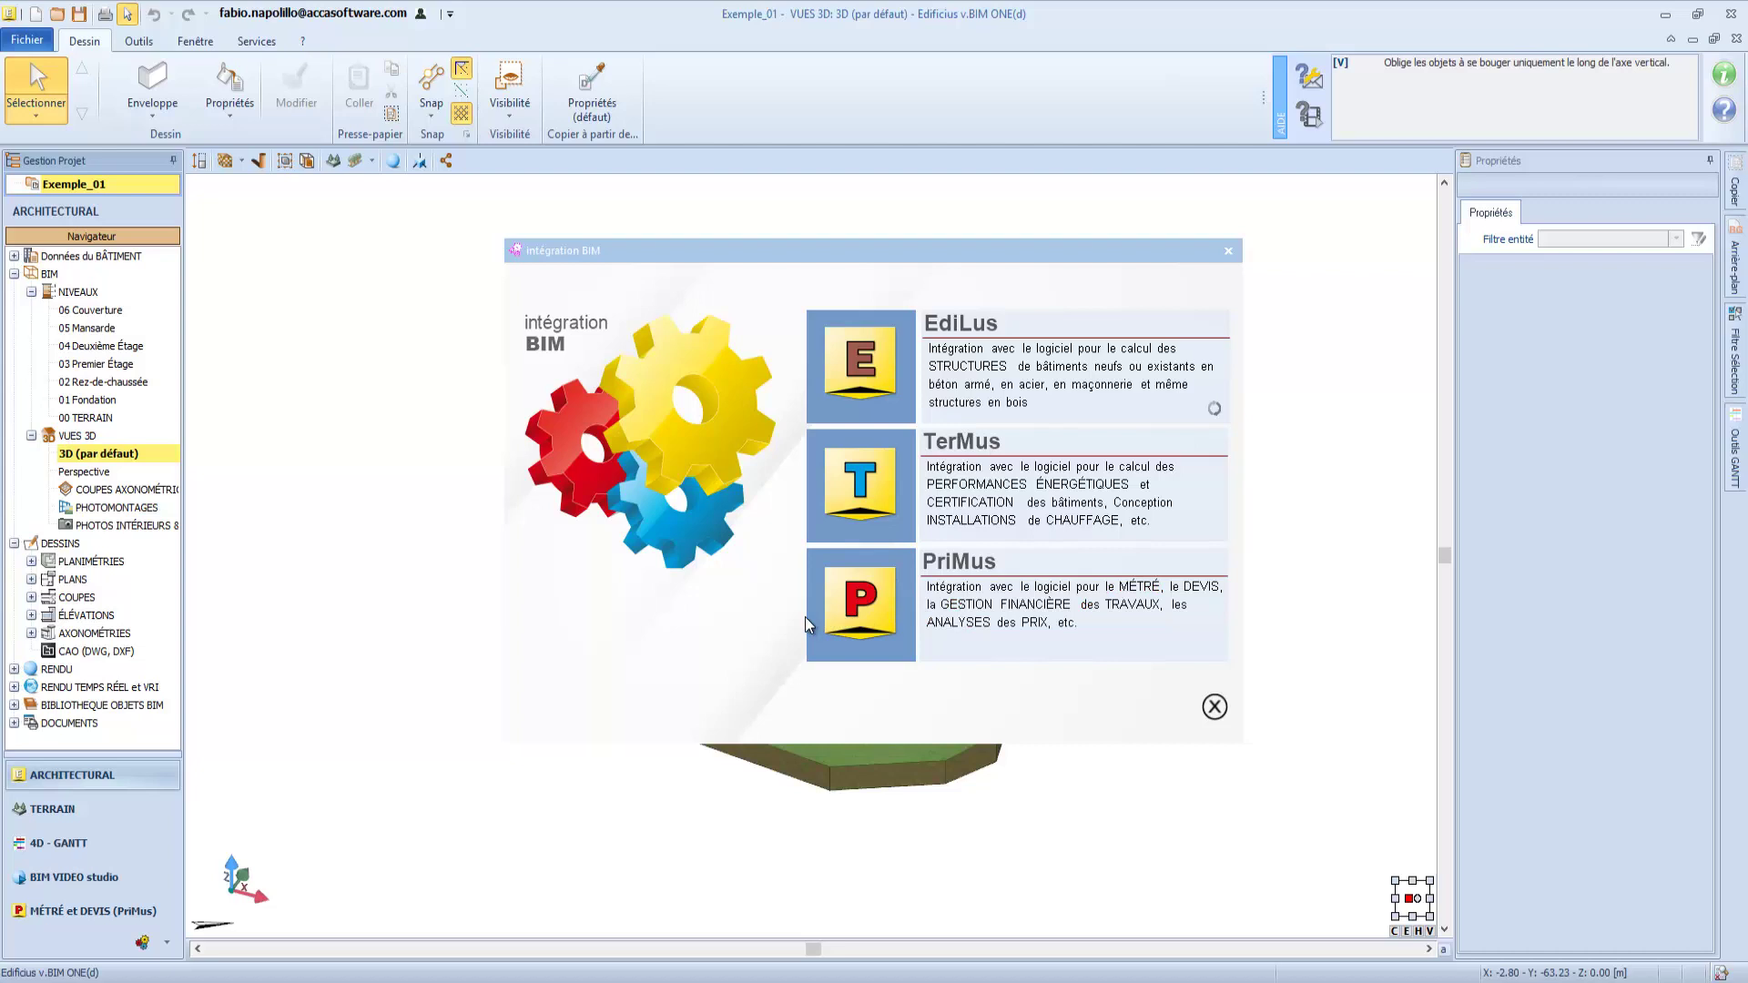
click(1216, 707)
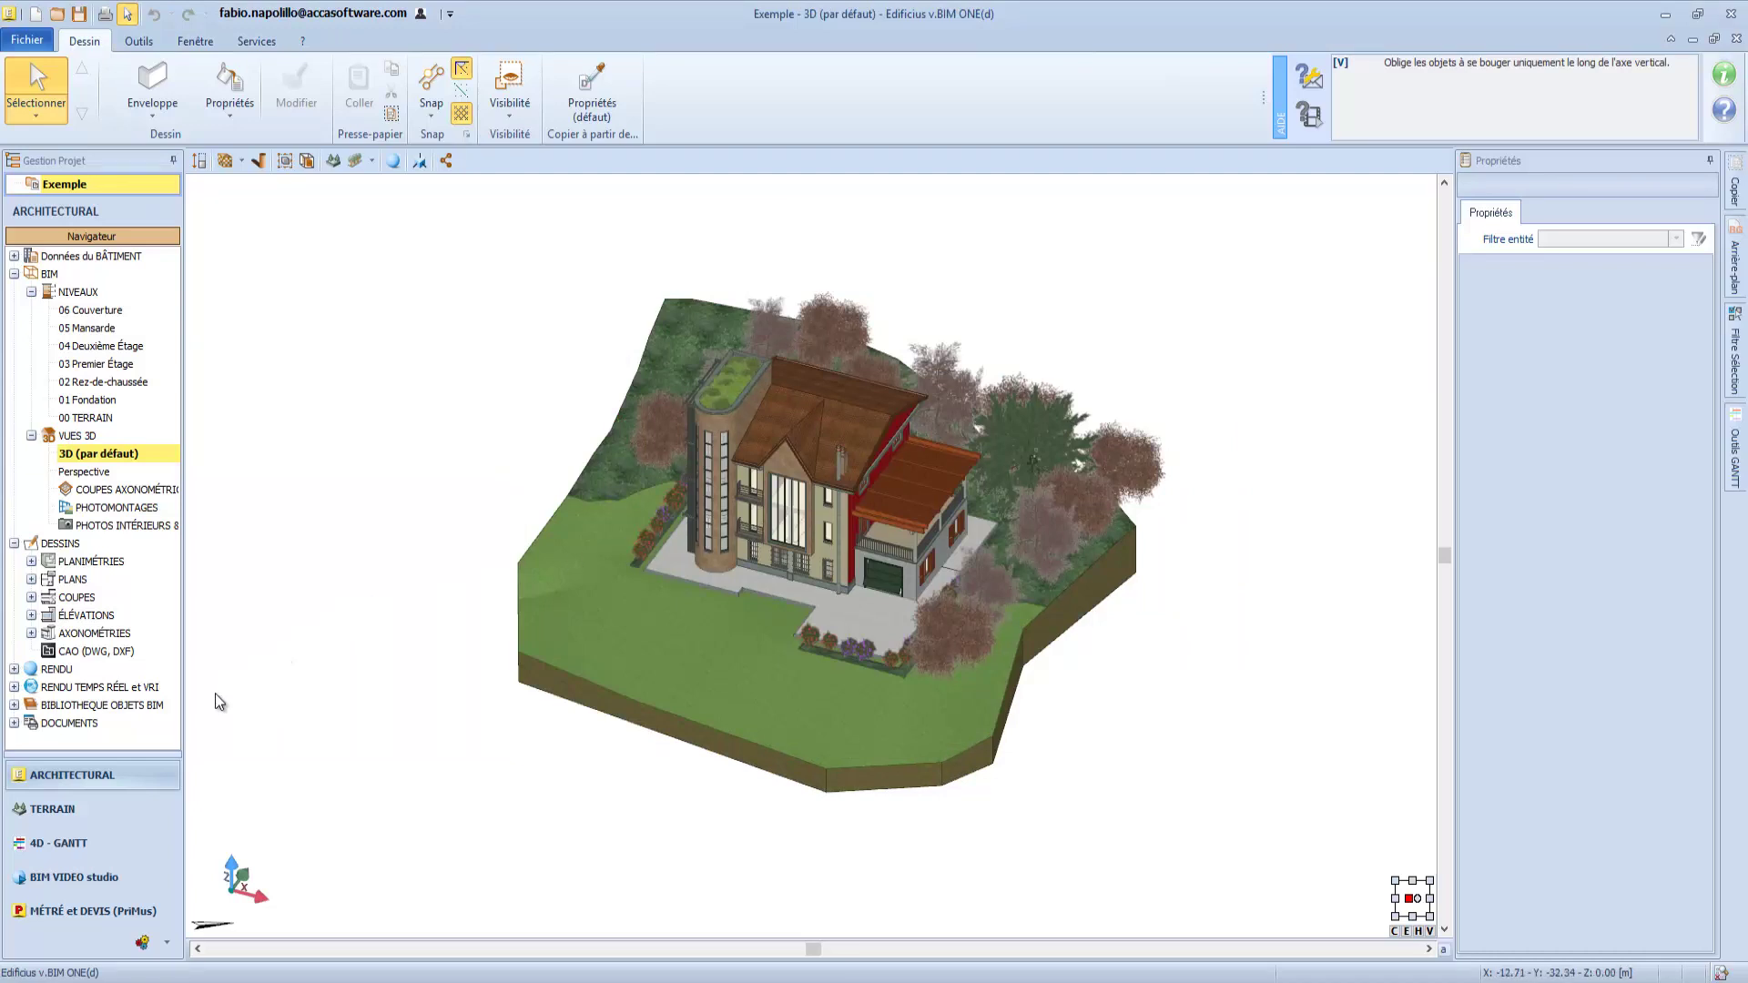
- Open the 4D-GANTT environment, inspect the camera and terrain periods, and list all the project's BIM objects
click(44, 847)
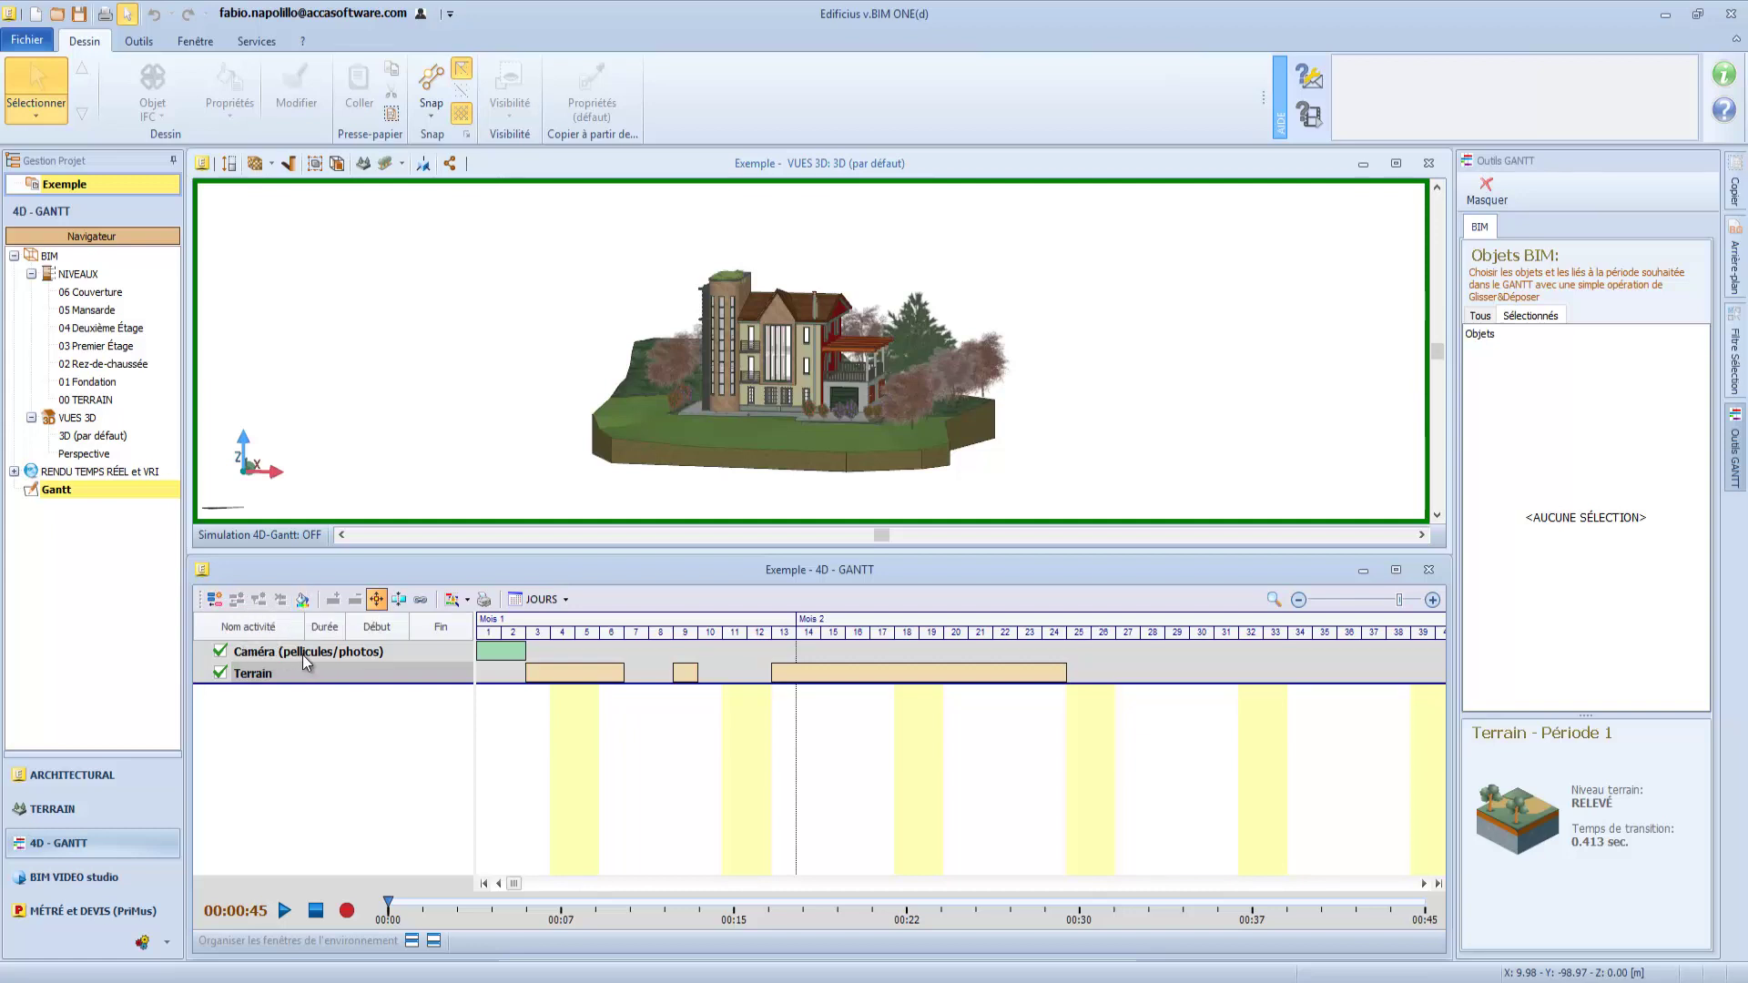
click(501, 651)
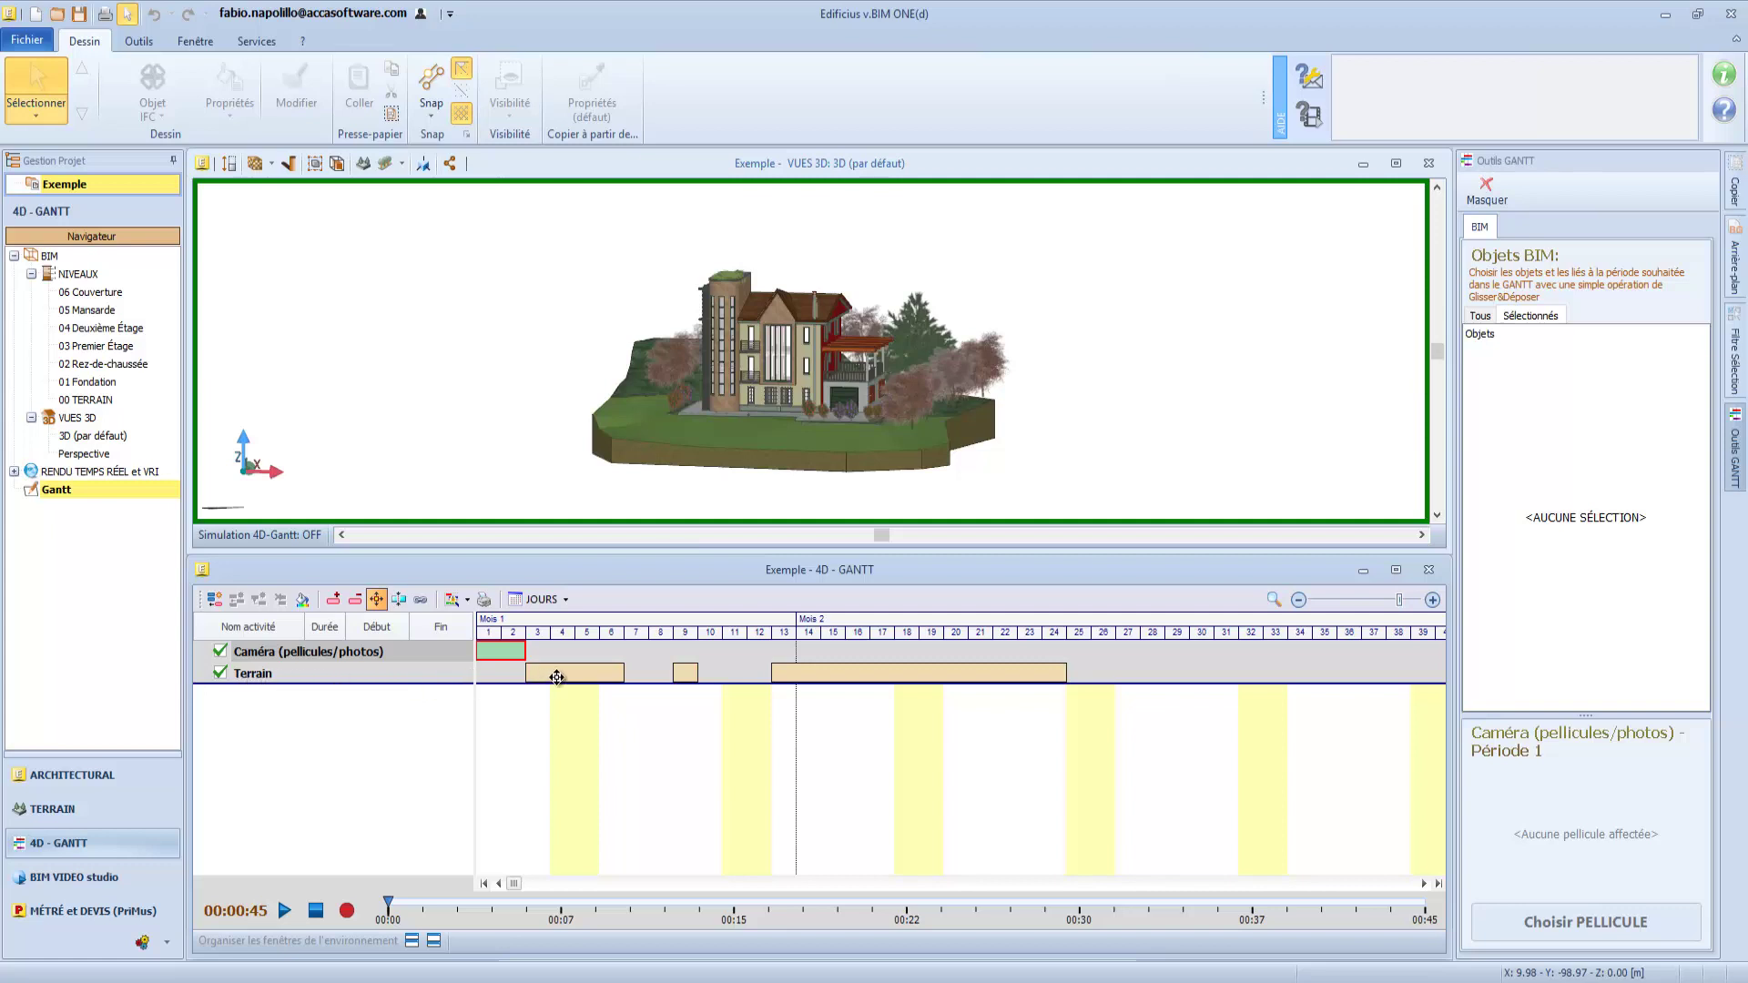
mouse_move(549, 678)
mouse_move(848, 675)
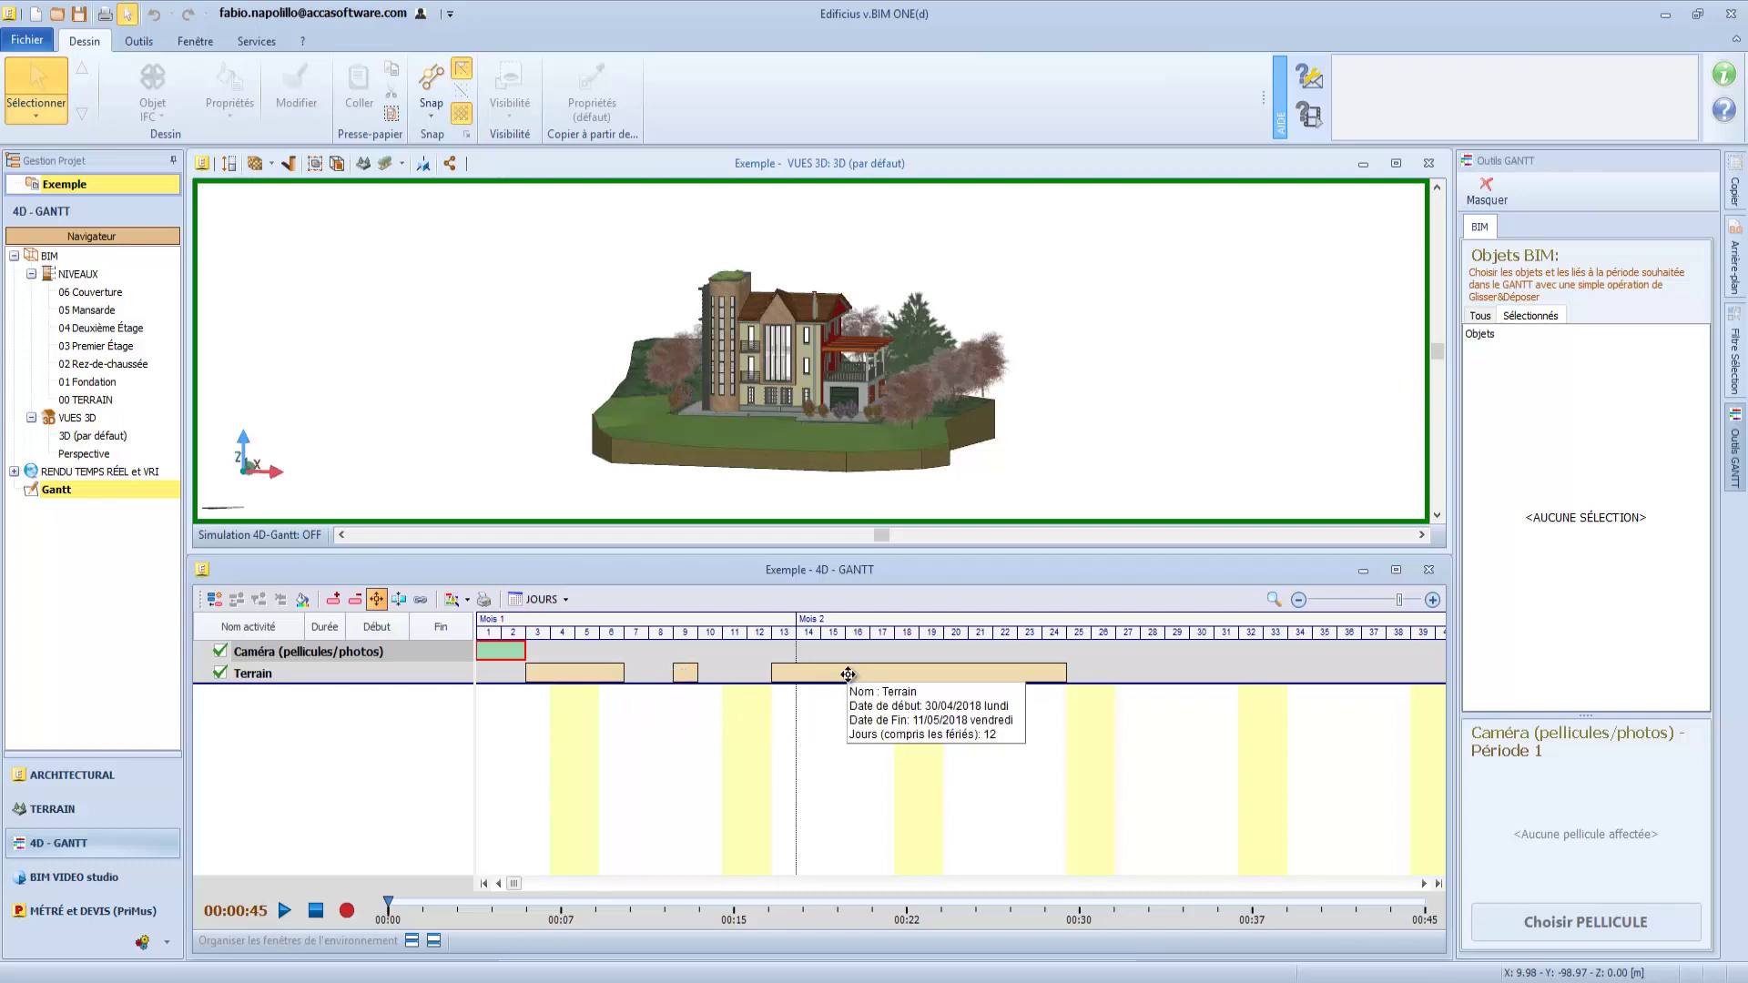
click(1483, 316)
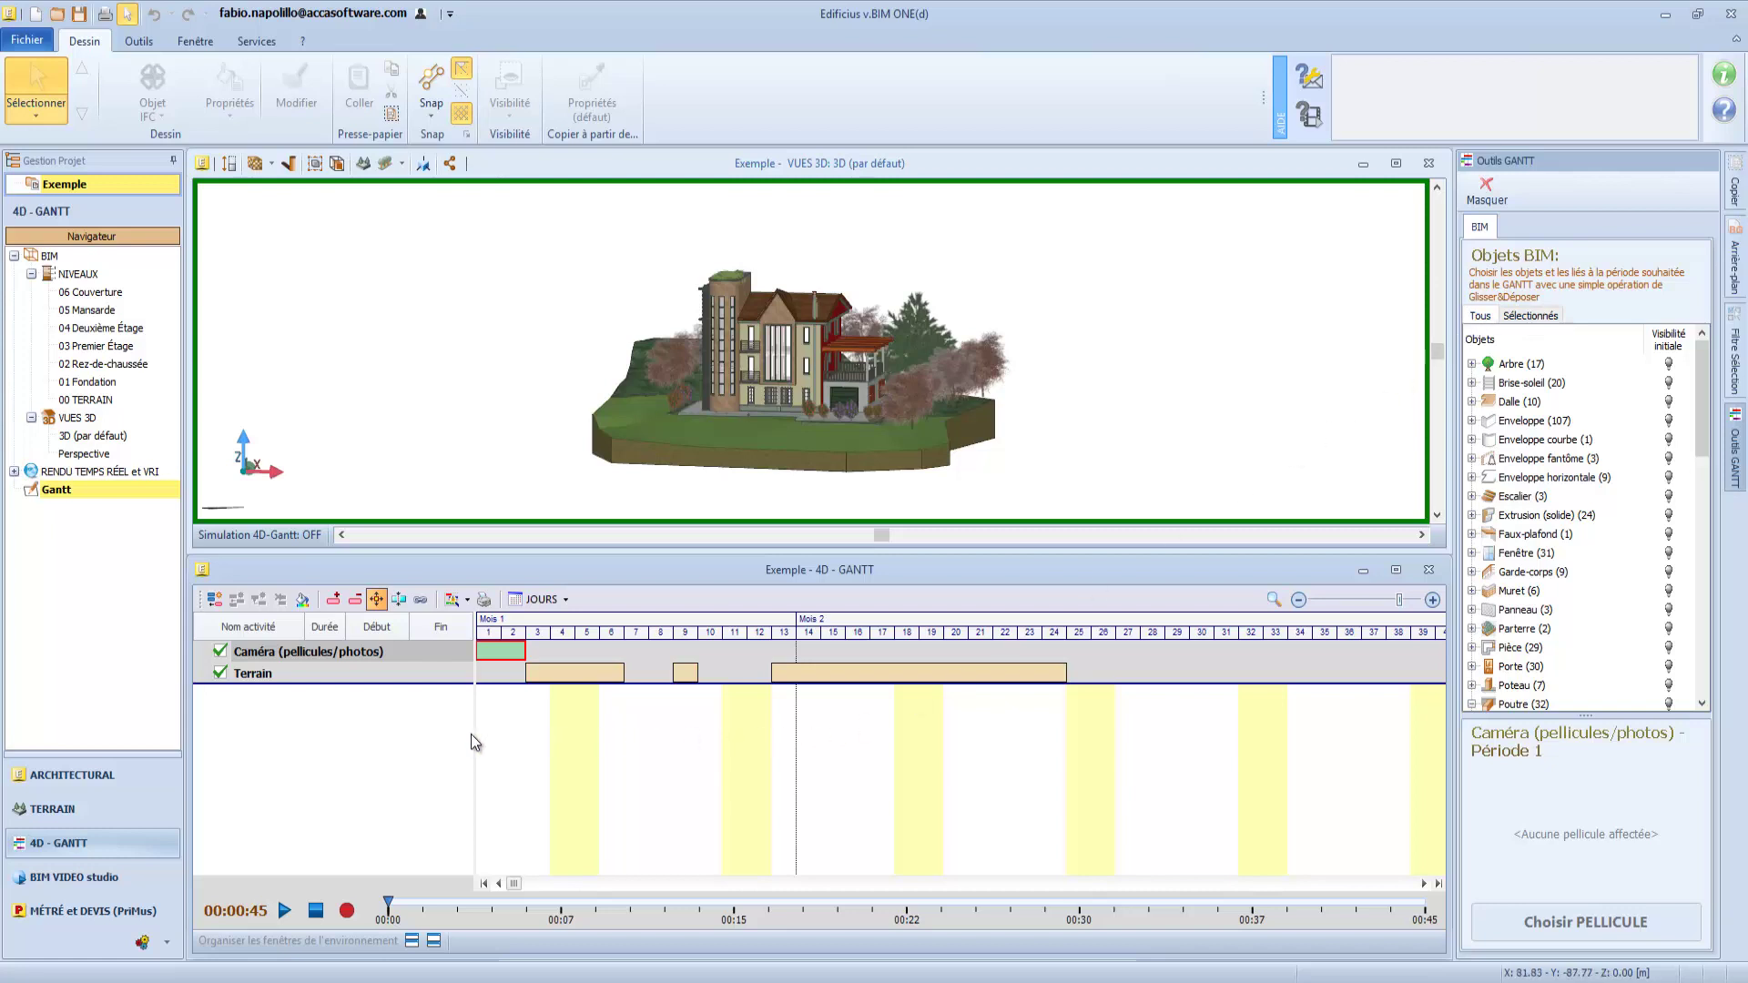
key(Down)
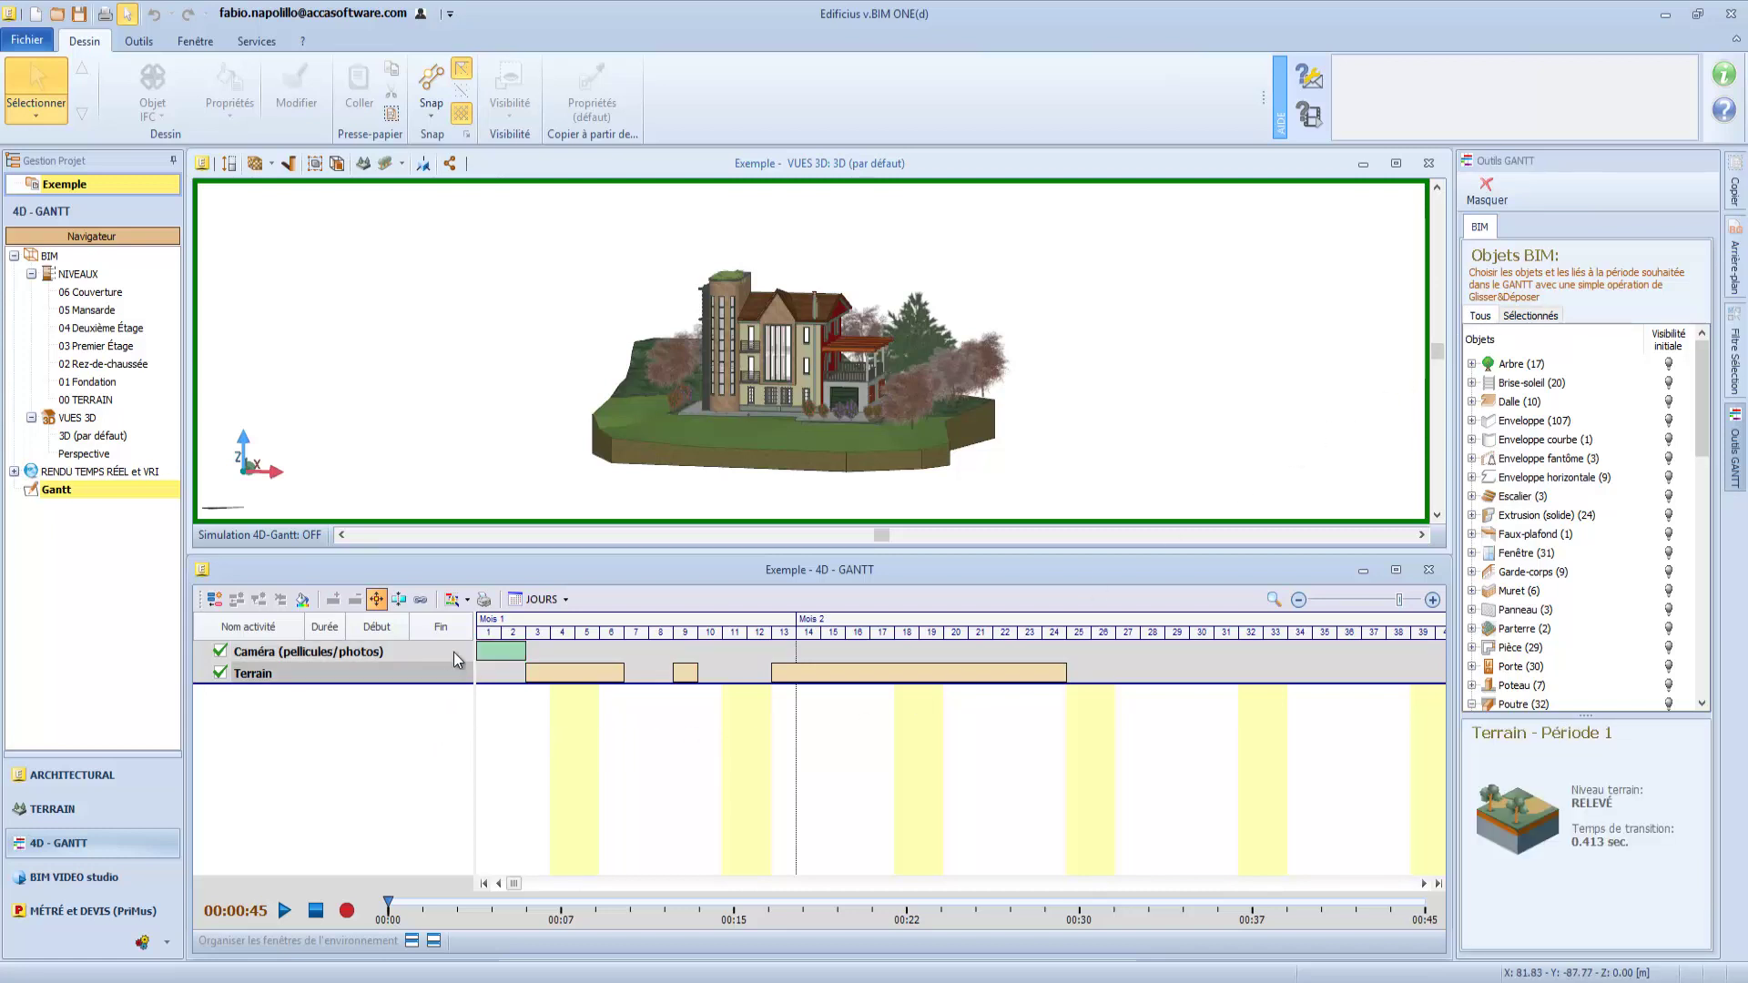
- Review the Gantt layout settings and the chronological scale settings, accepting both as they are
click(468, 601)
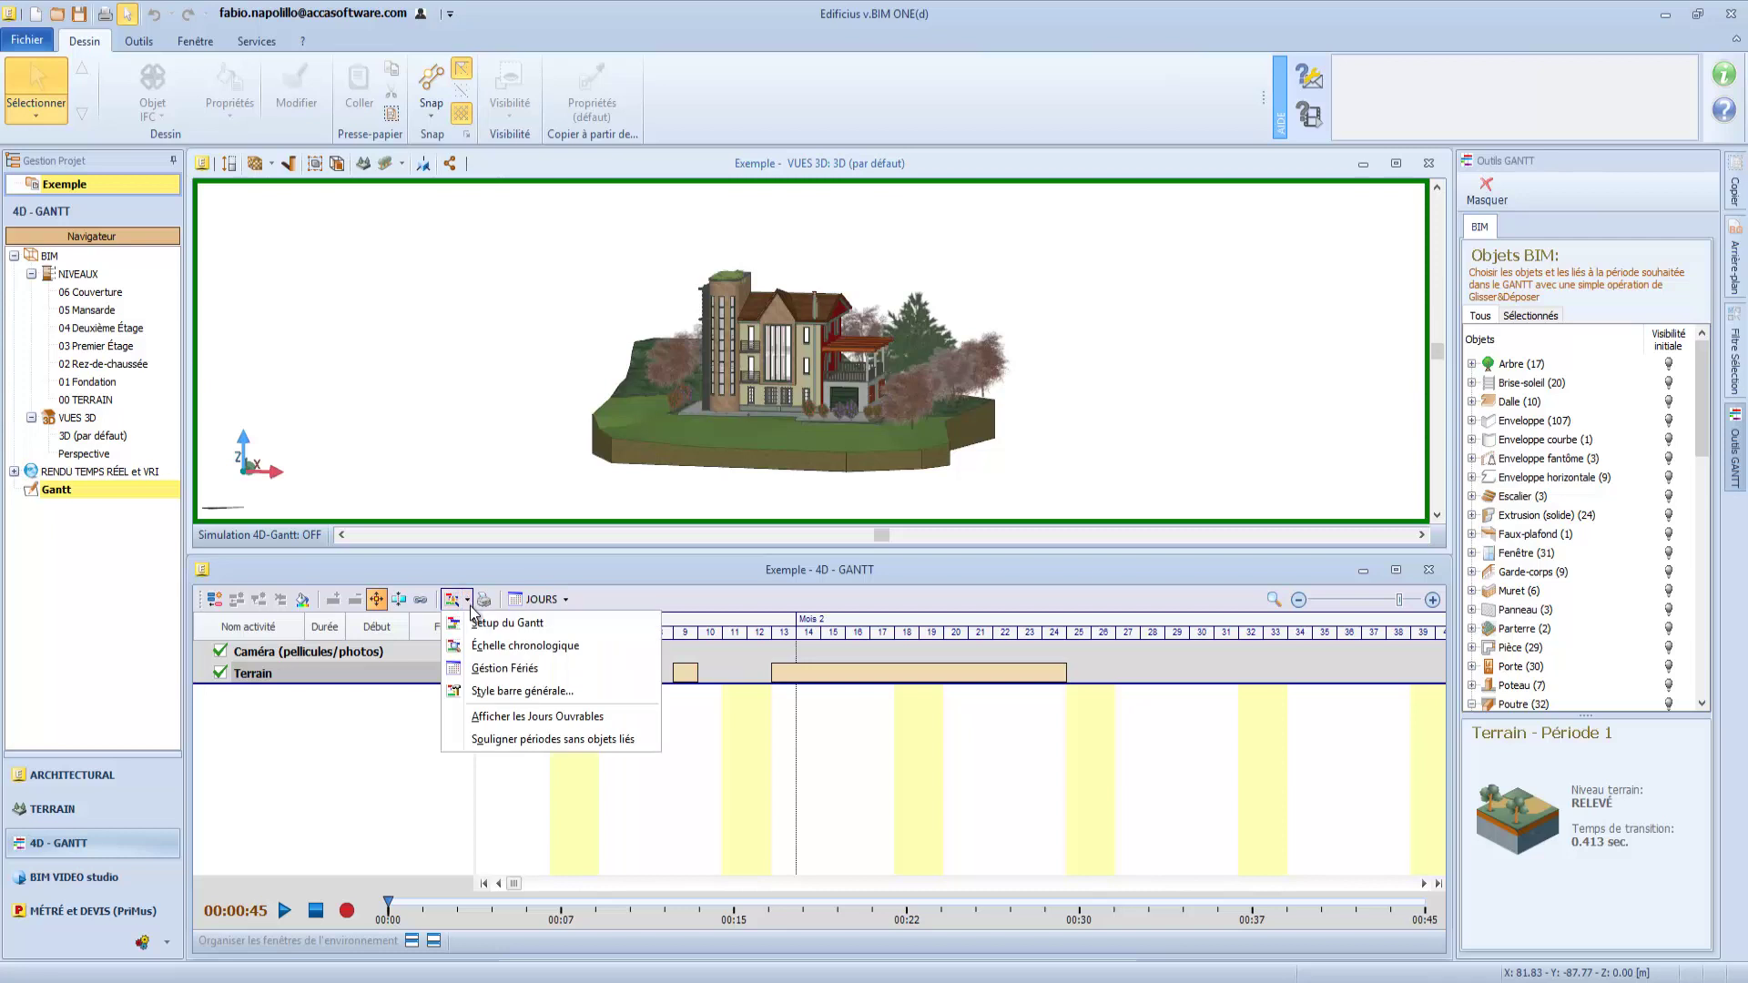
click(474, 623)
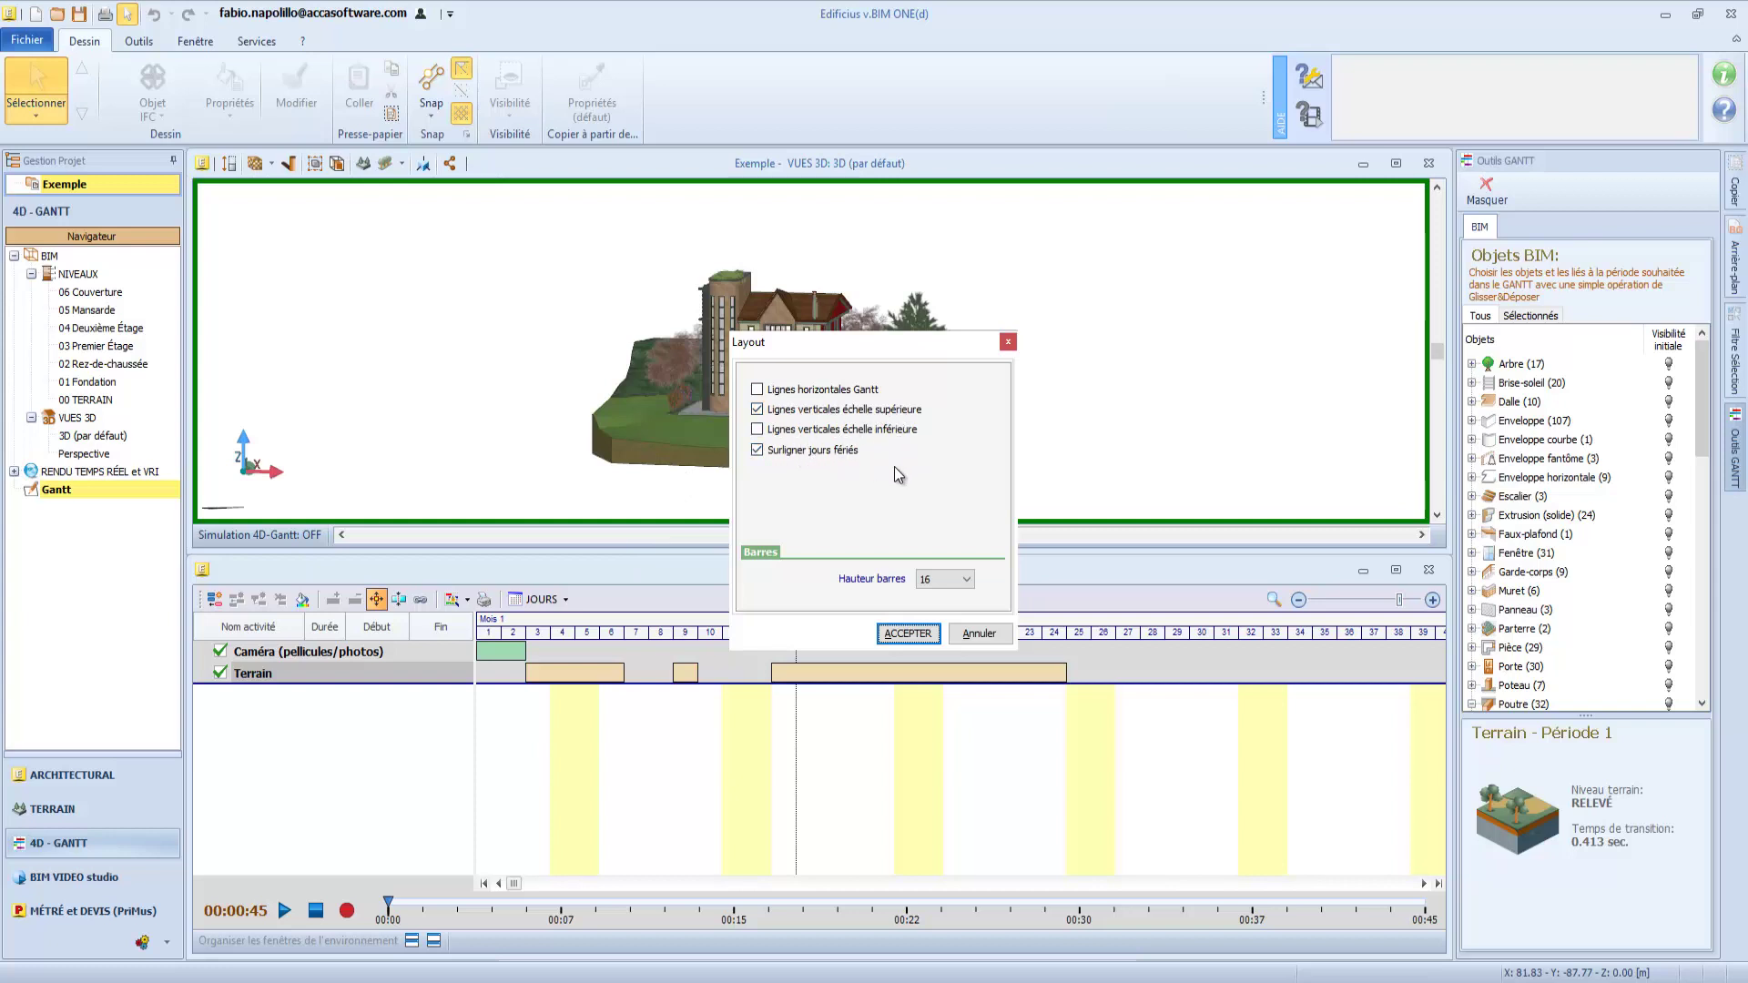
click(907, 633)
click(466, 599)
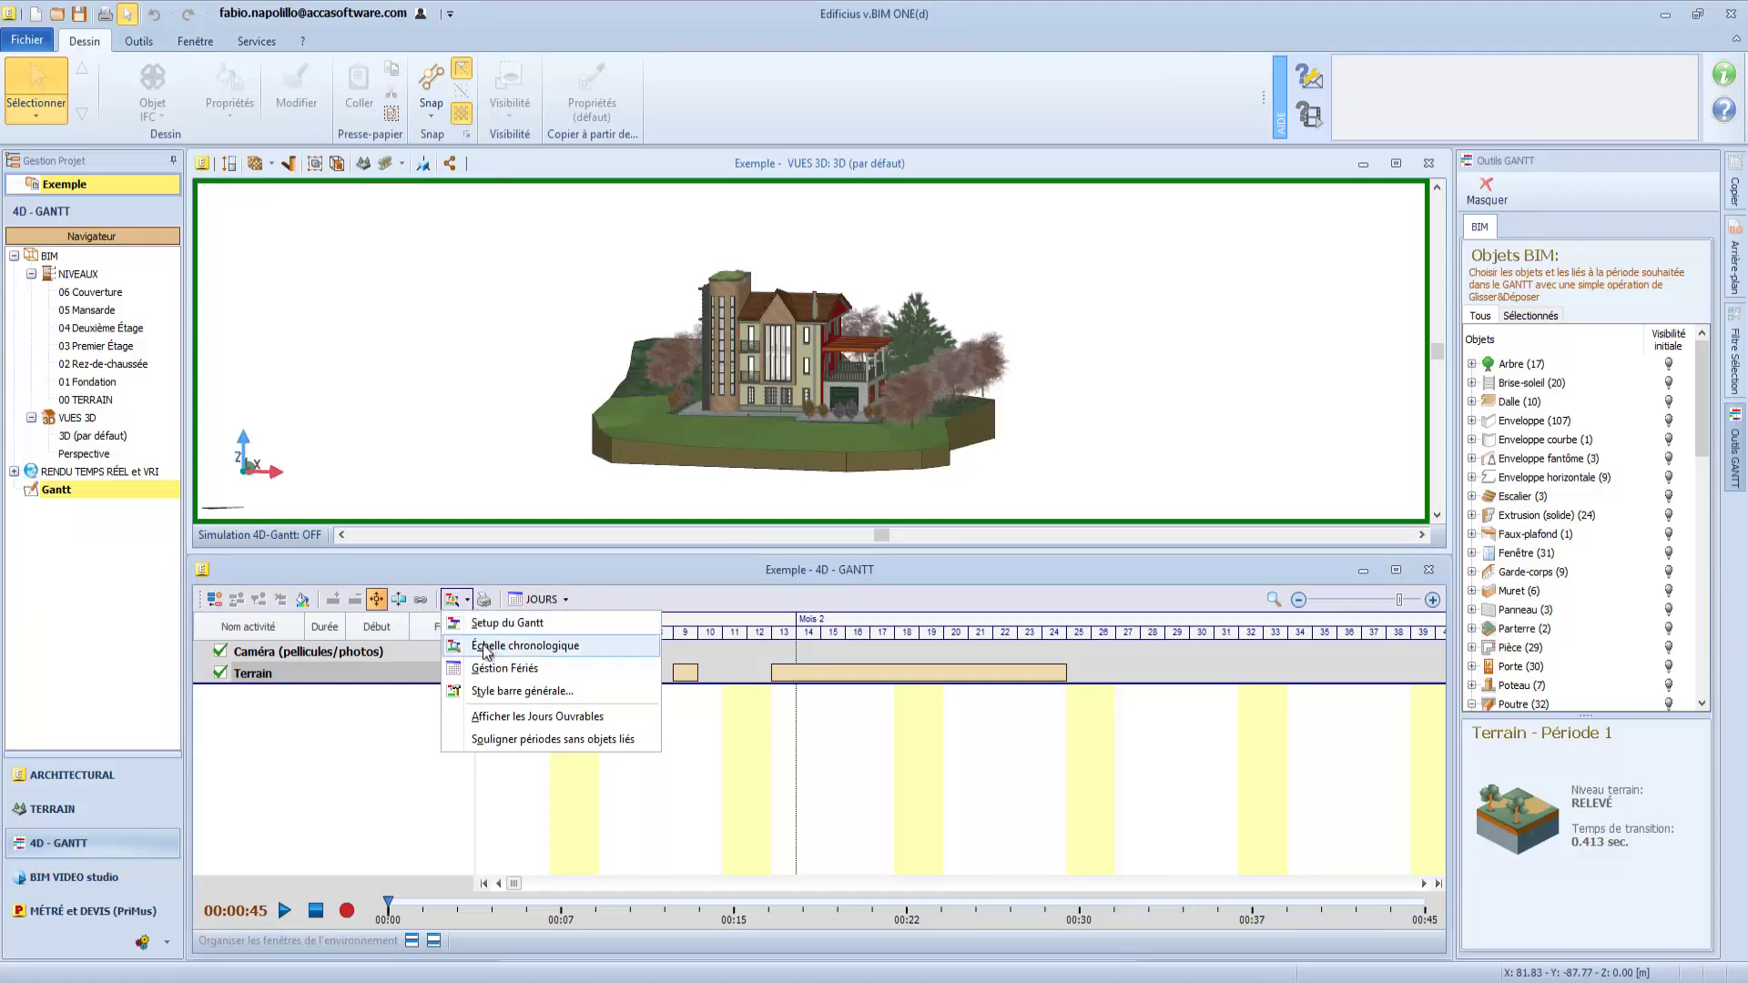
click(484, 644)
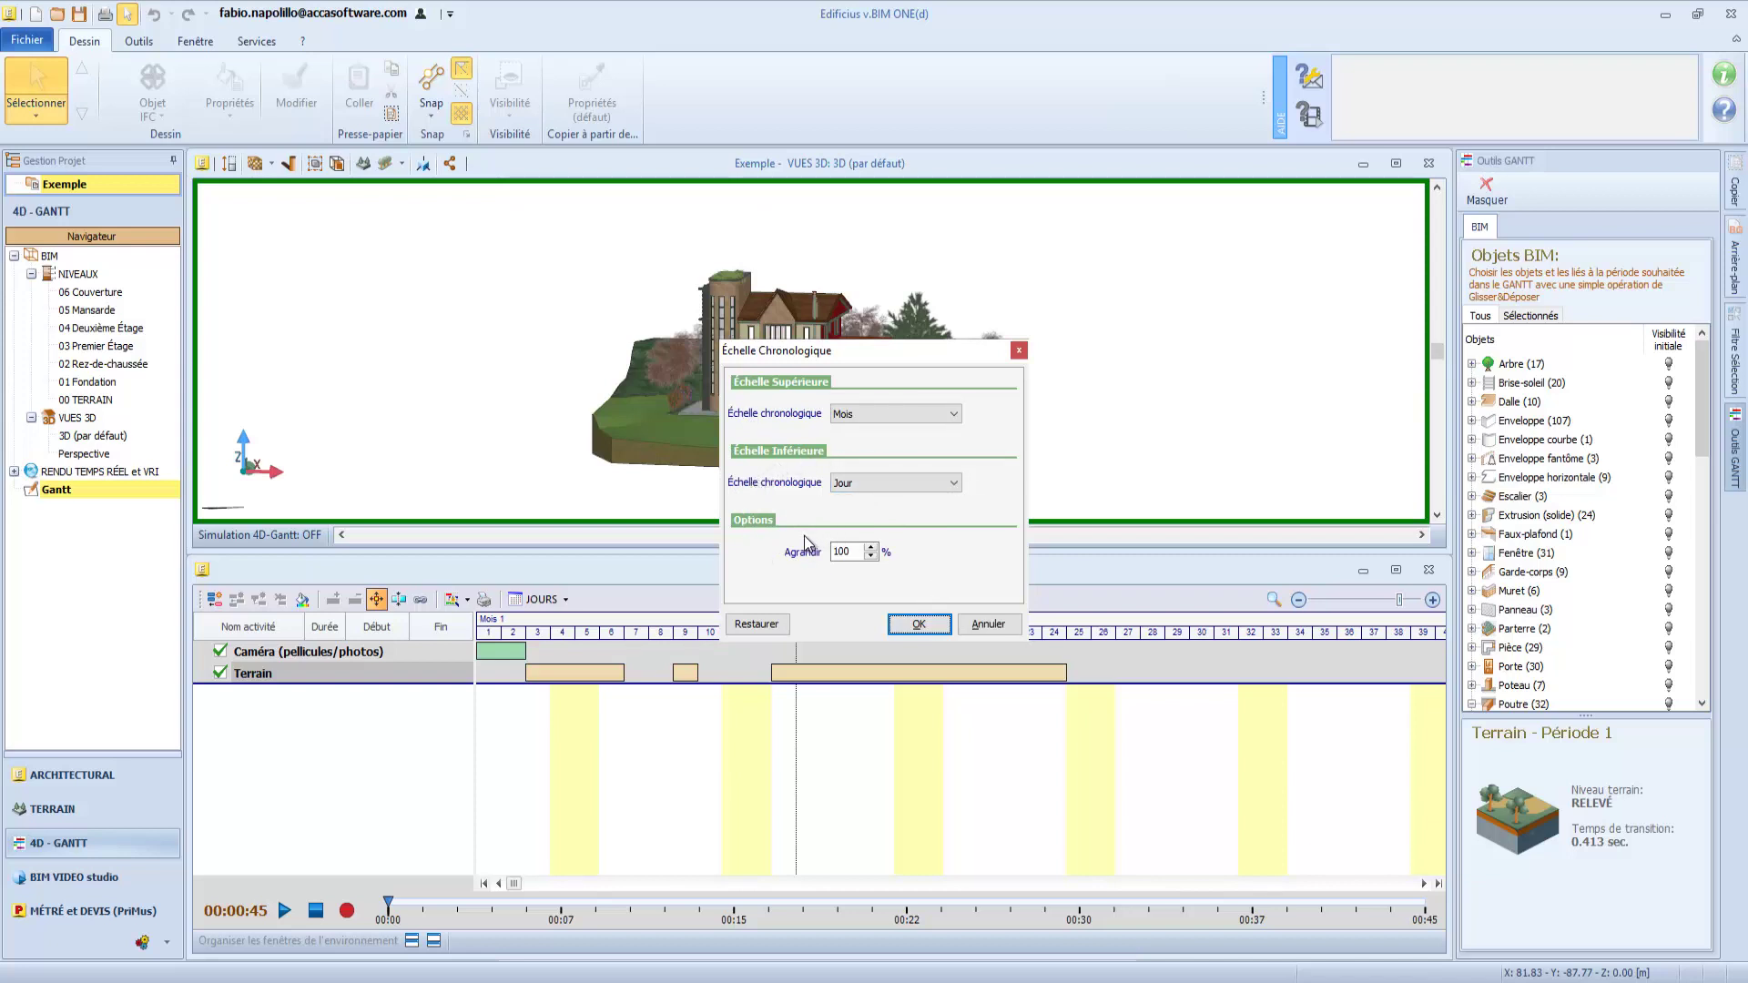
click(923, 625)
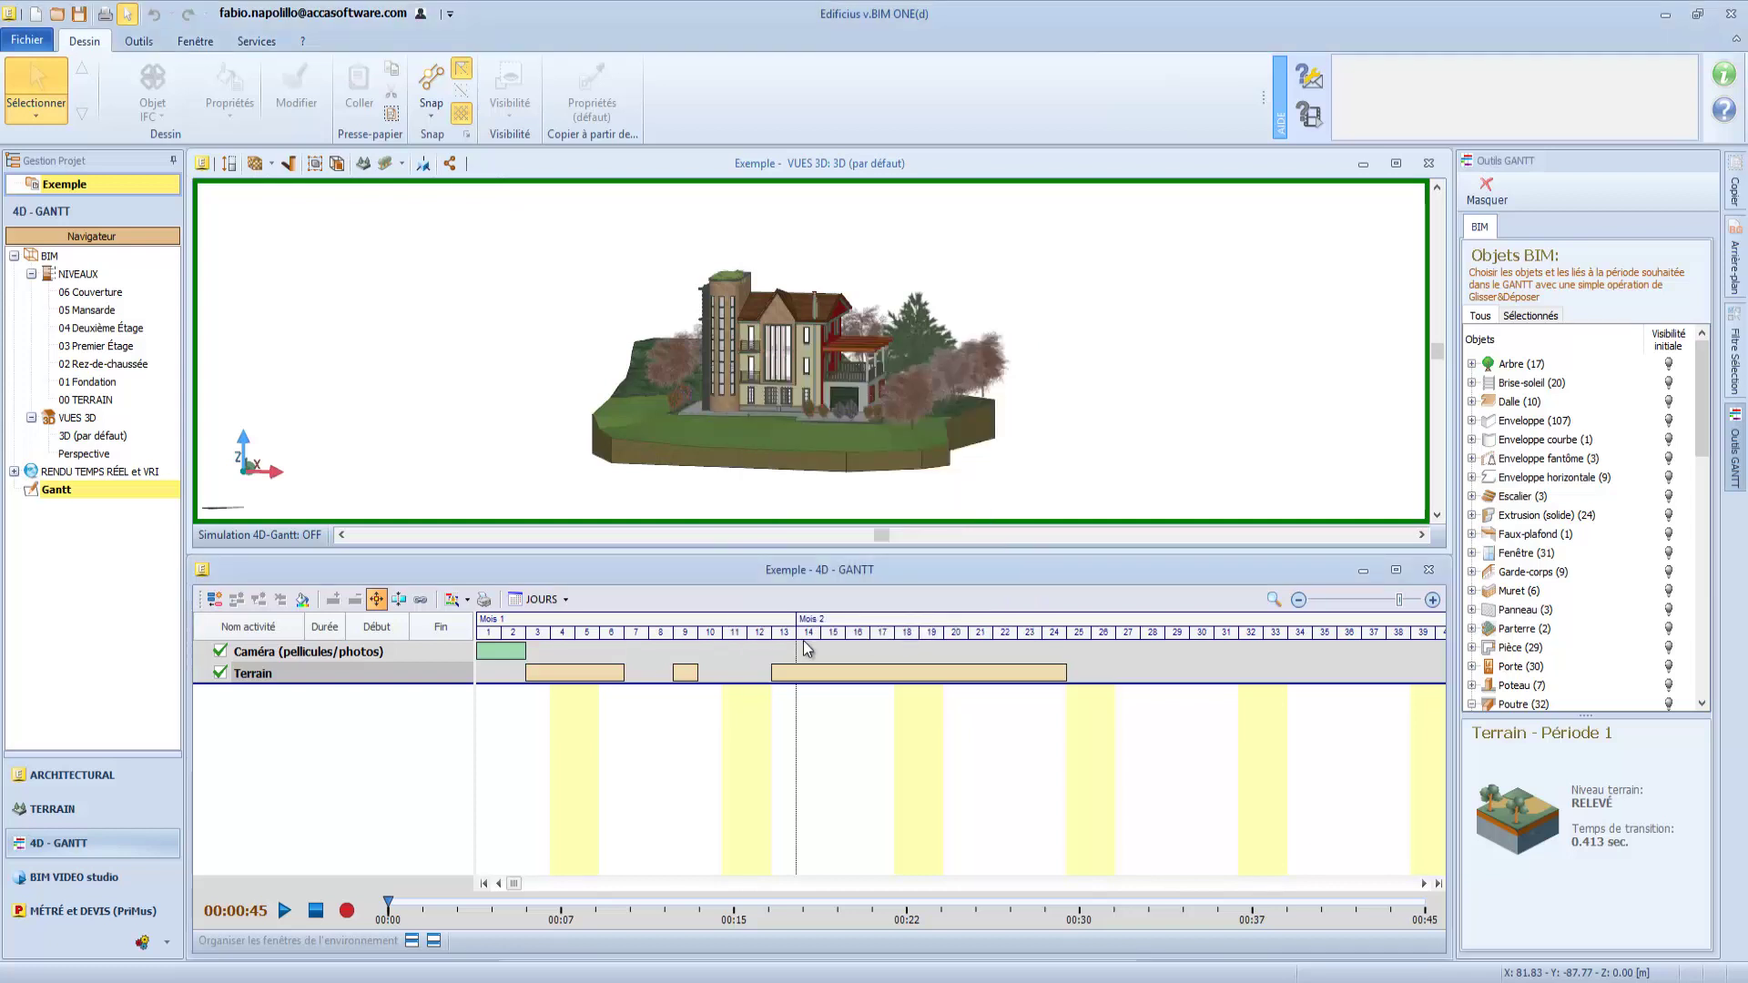
- Review the holiday and working-day calendar and the general bar styles for activities and summaries
click(466, 600)
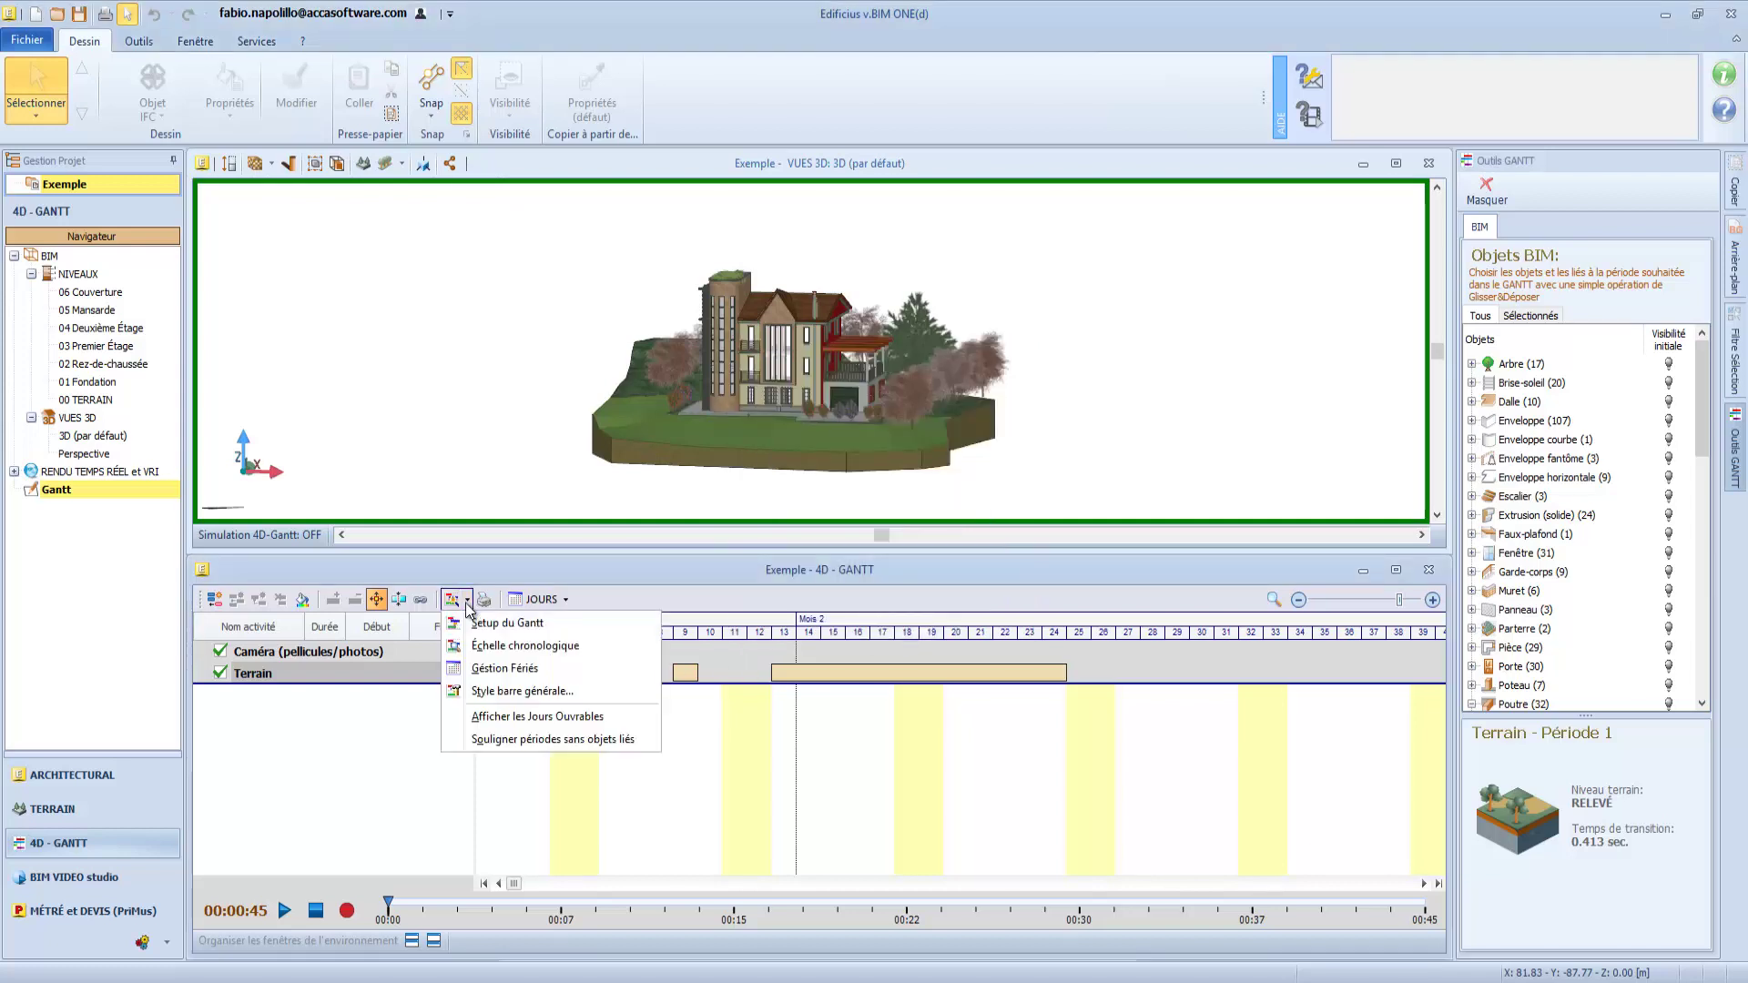
click(481, 668)
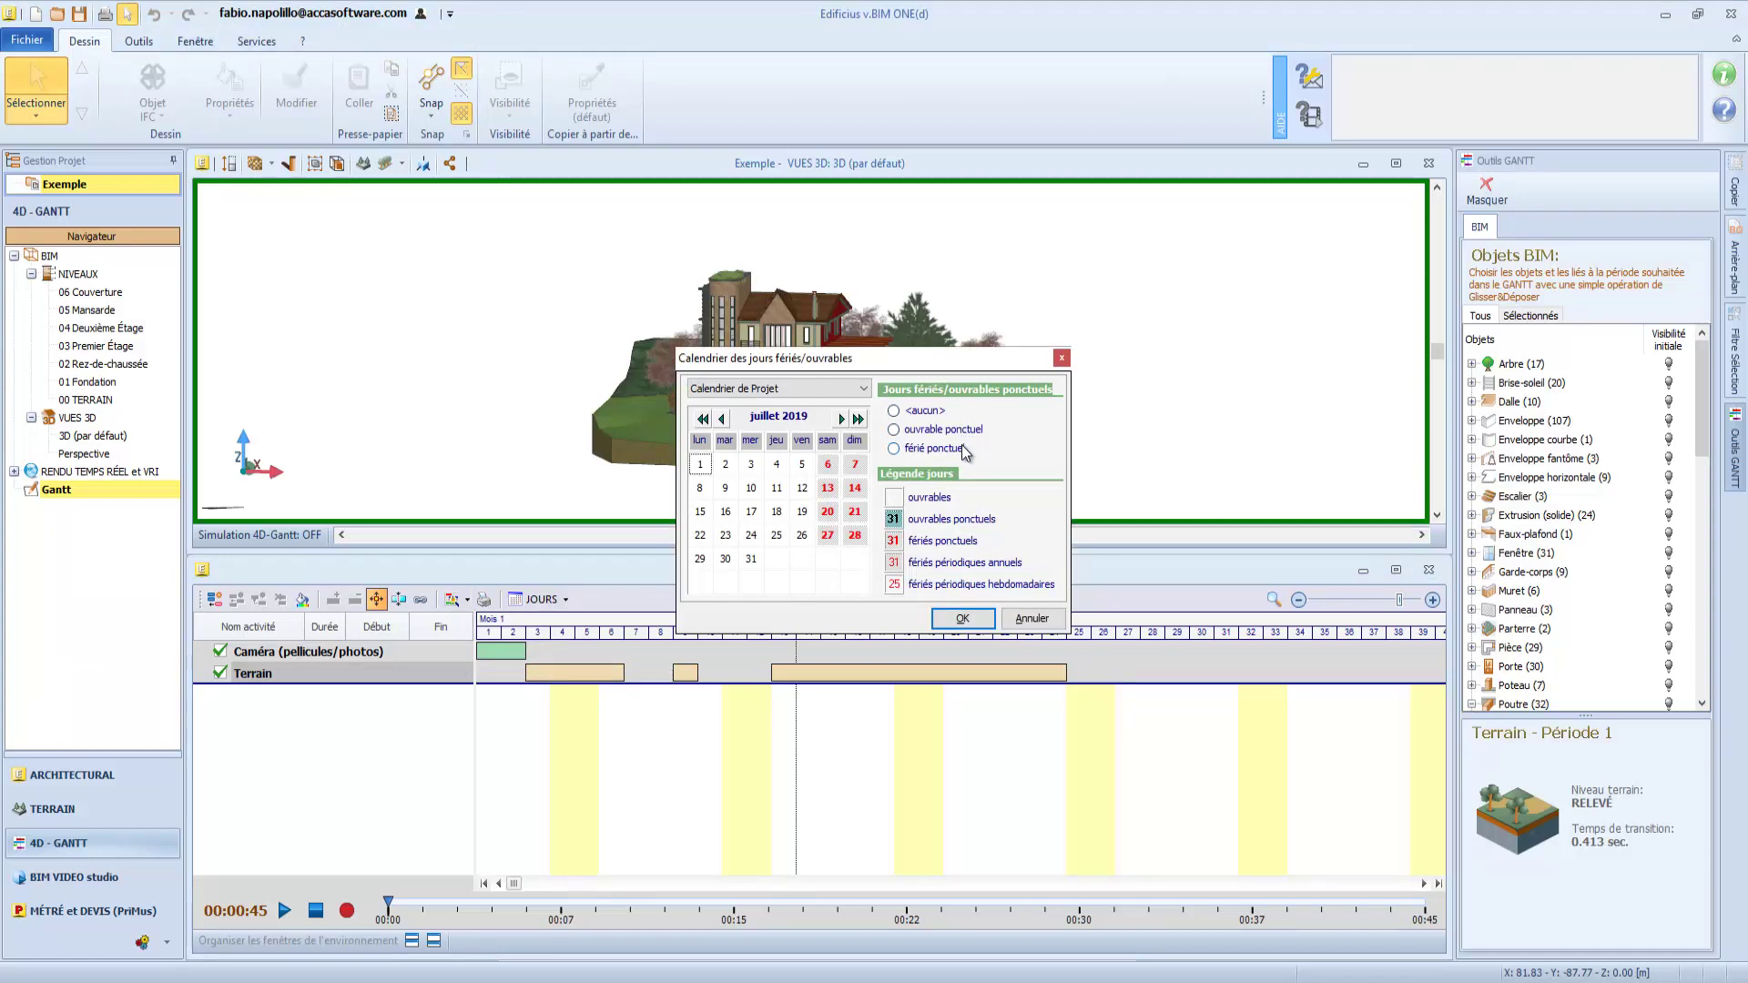
click(941, 621)
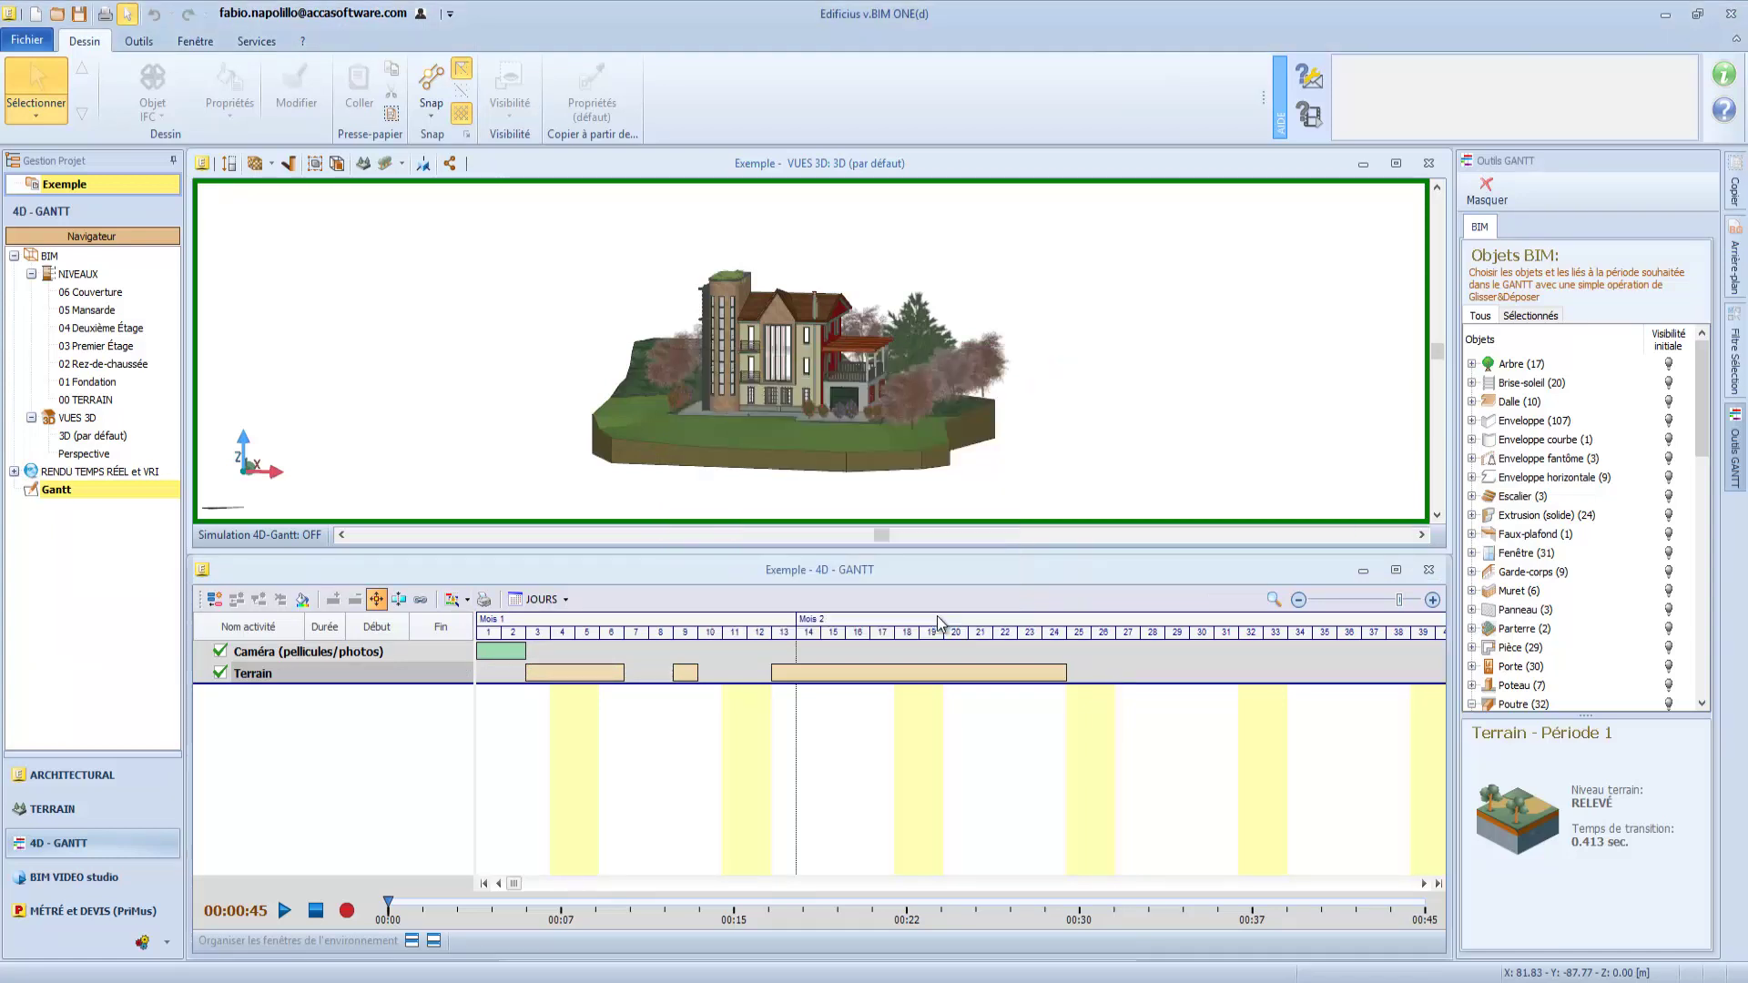
click(466, 603)
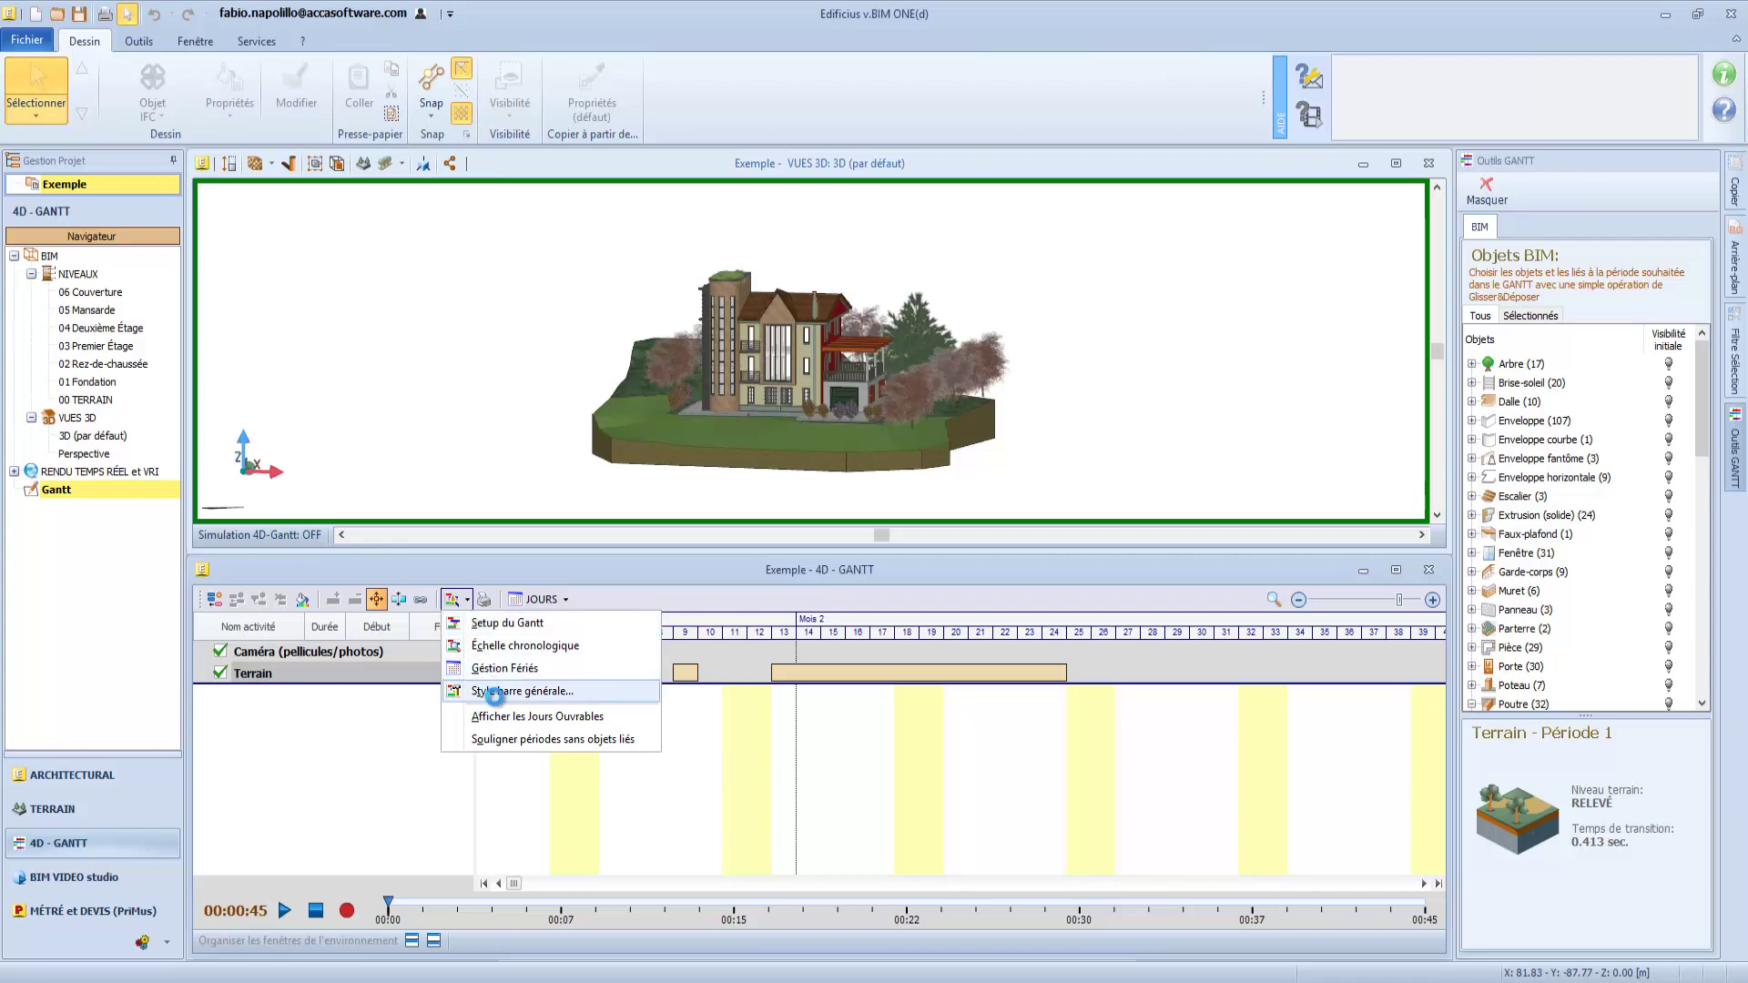
click(497, 694)
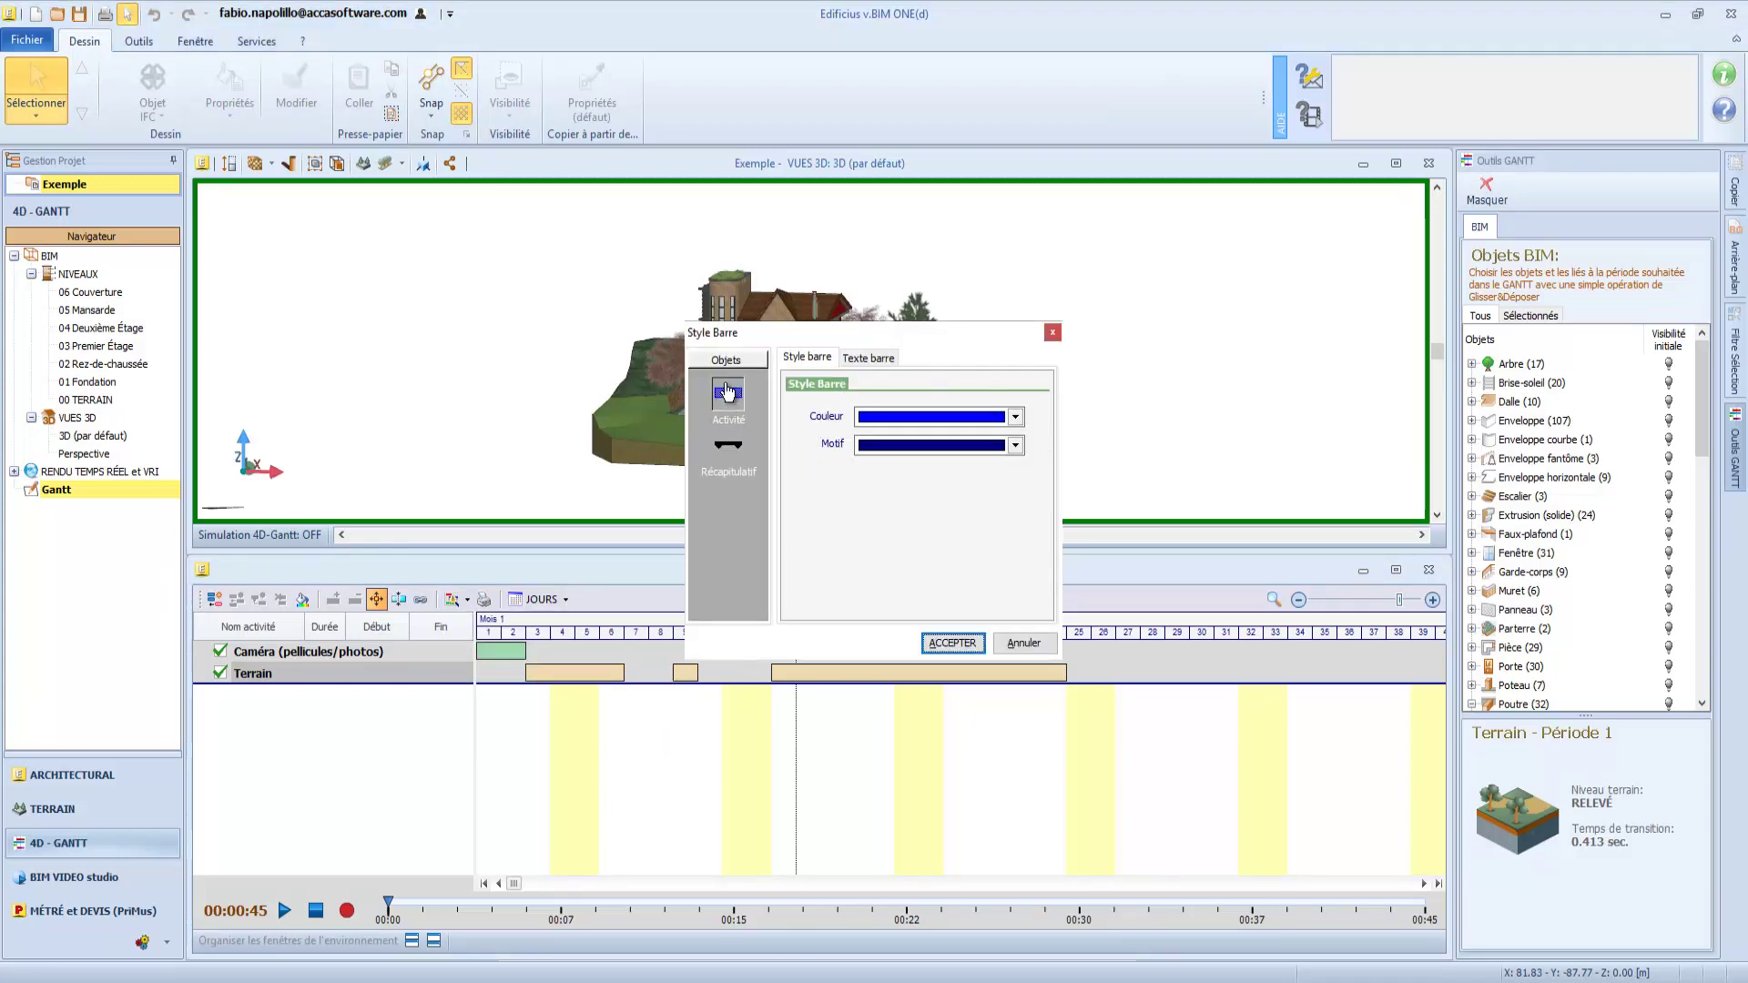
click(729, 449)
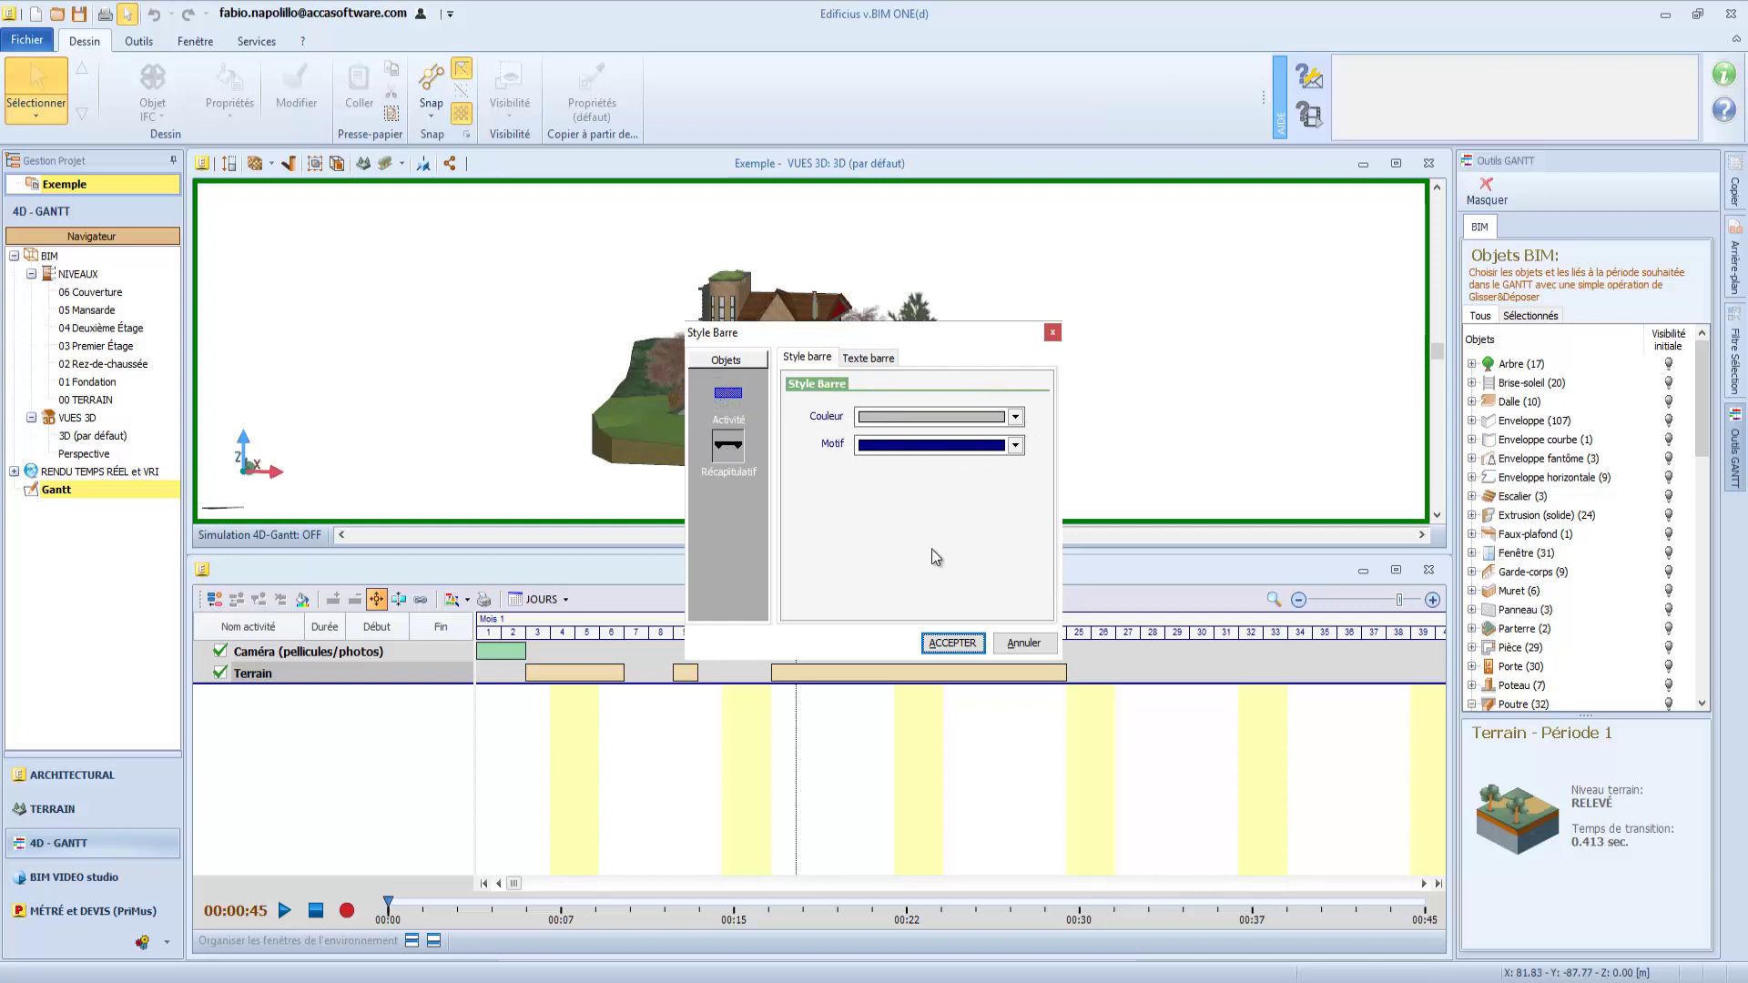
click(947, 643)
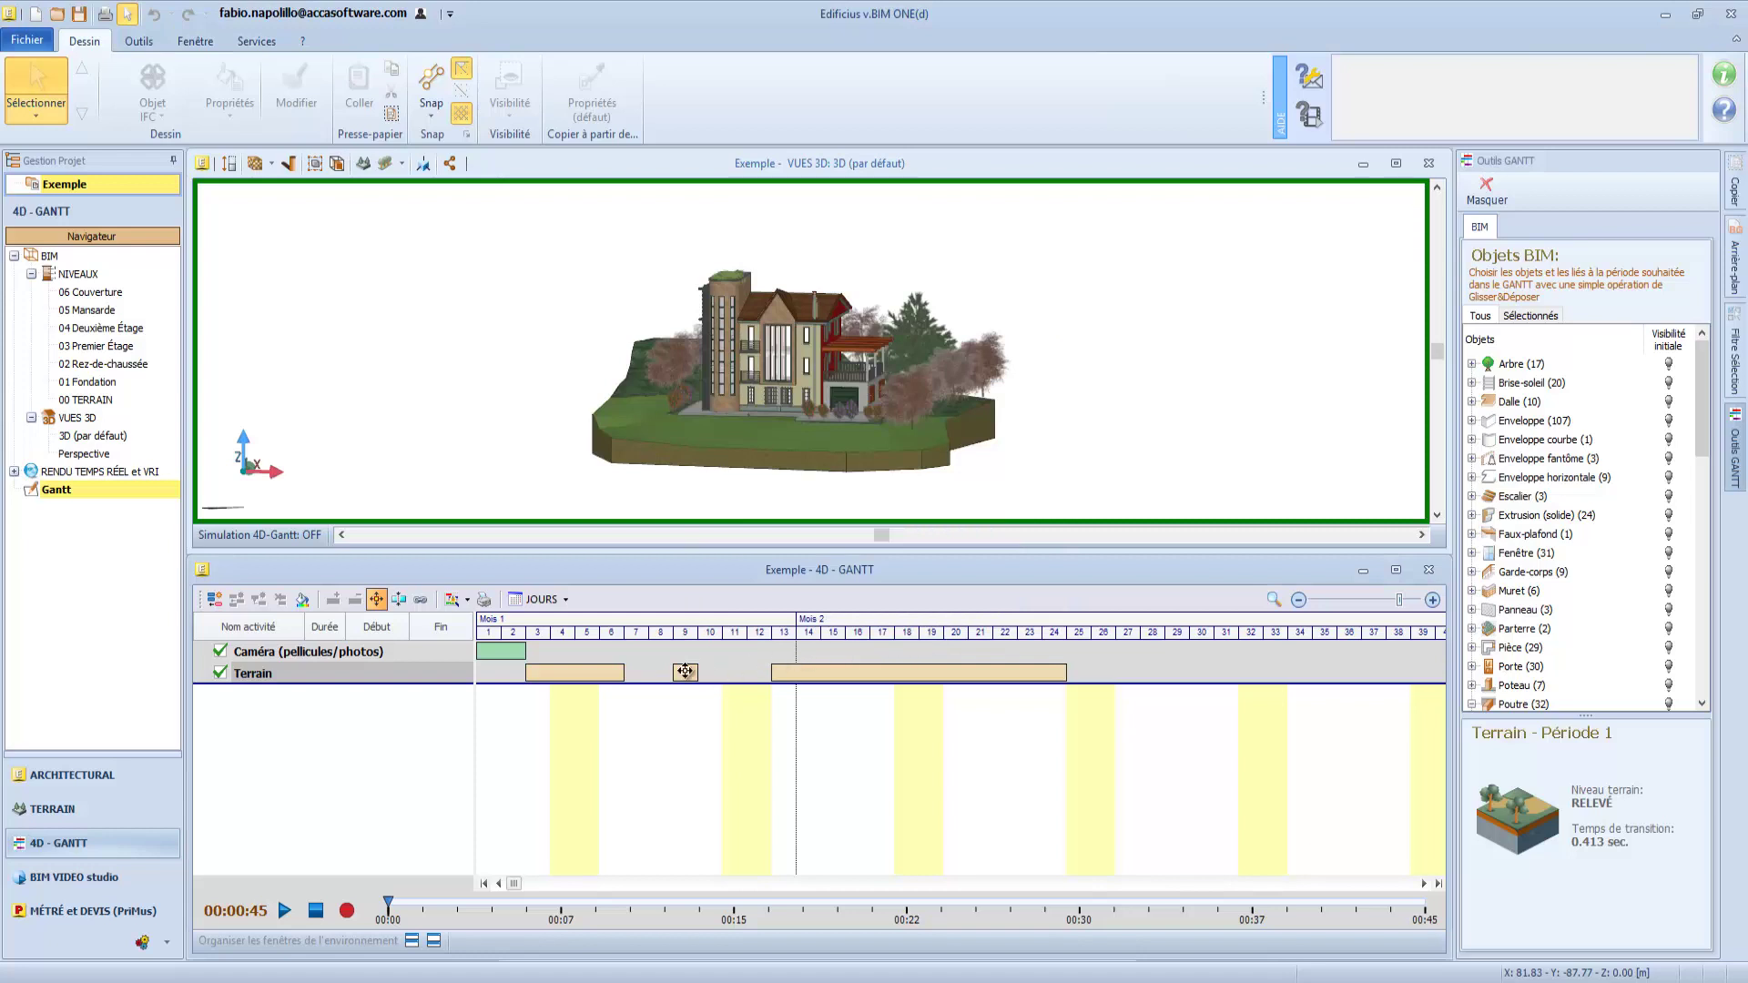
- Show and hide the working days on the Gantt bars, and try highlighting periods without linked objects
click(465, 601)
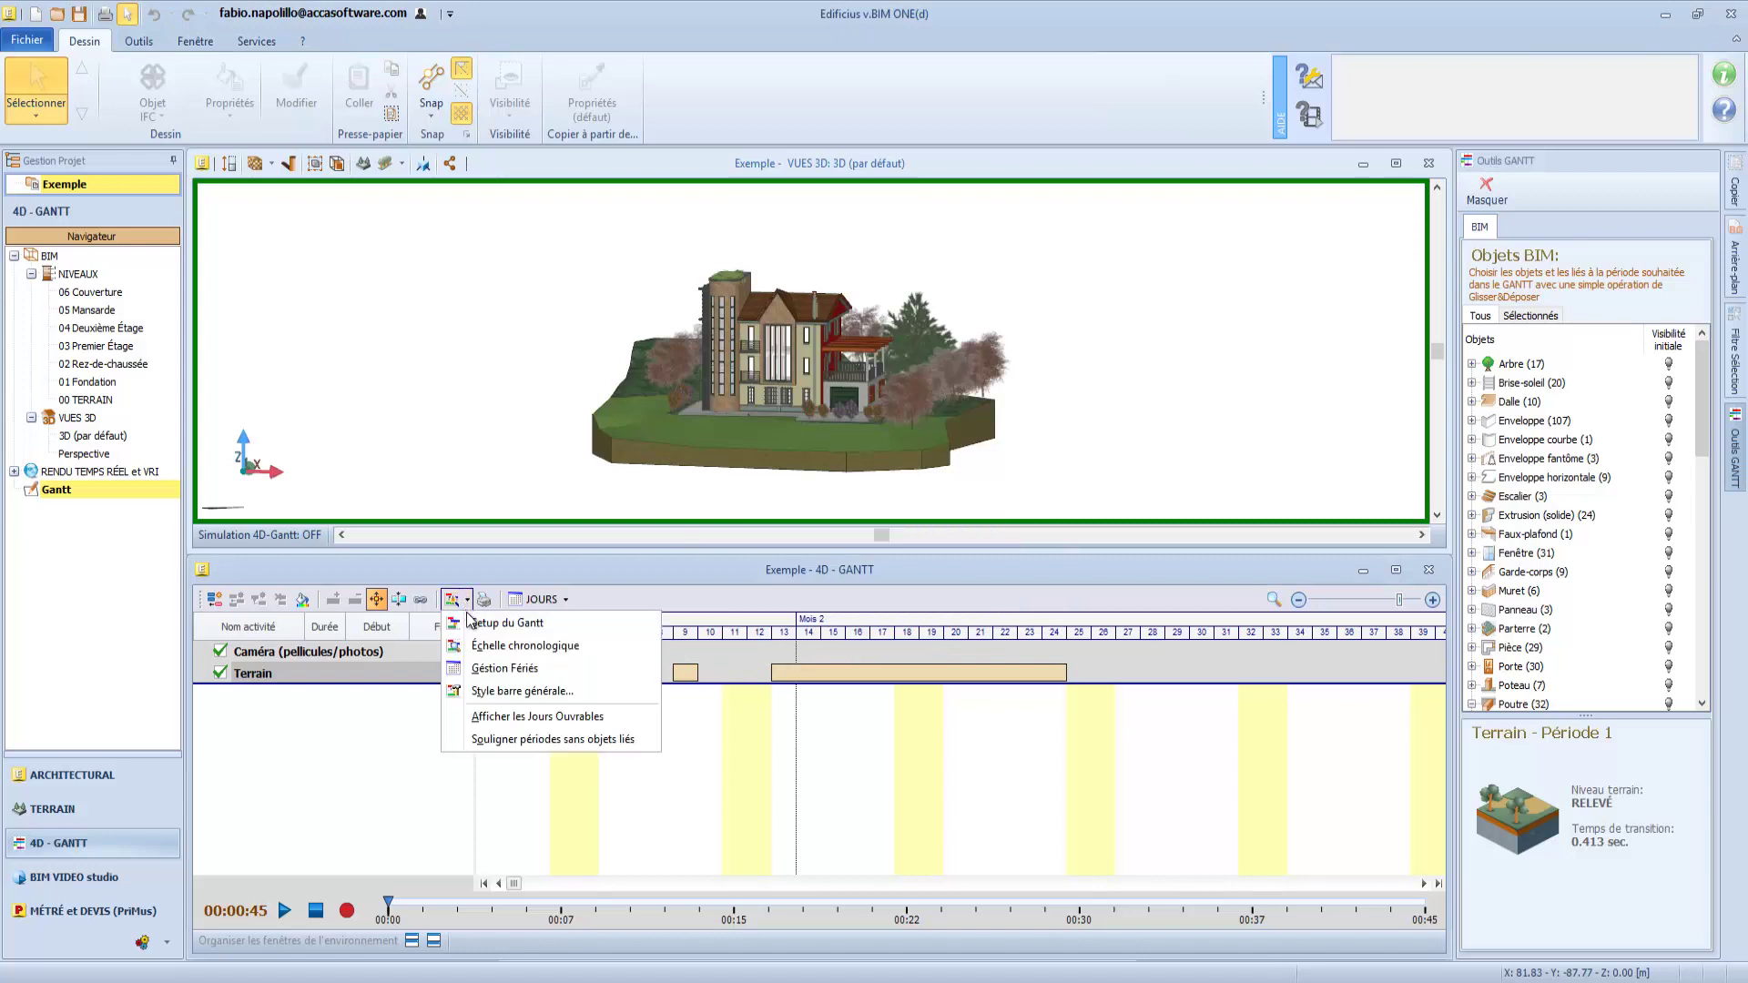
click(490, 718)
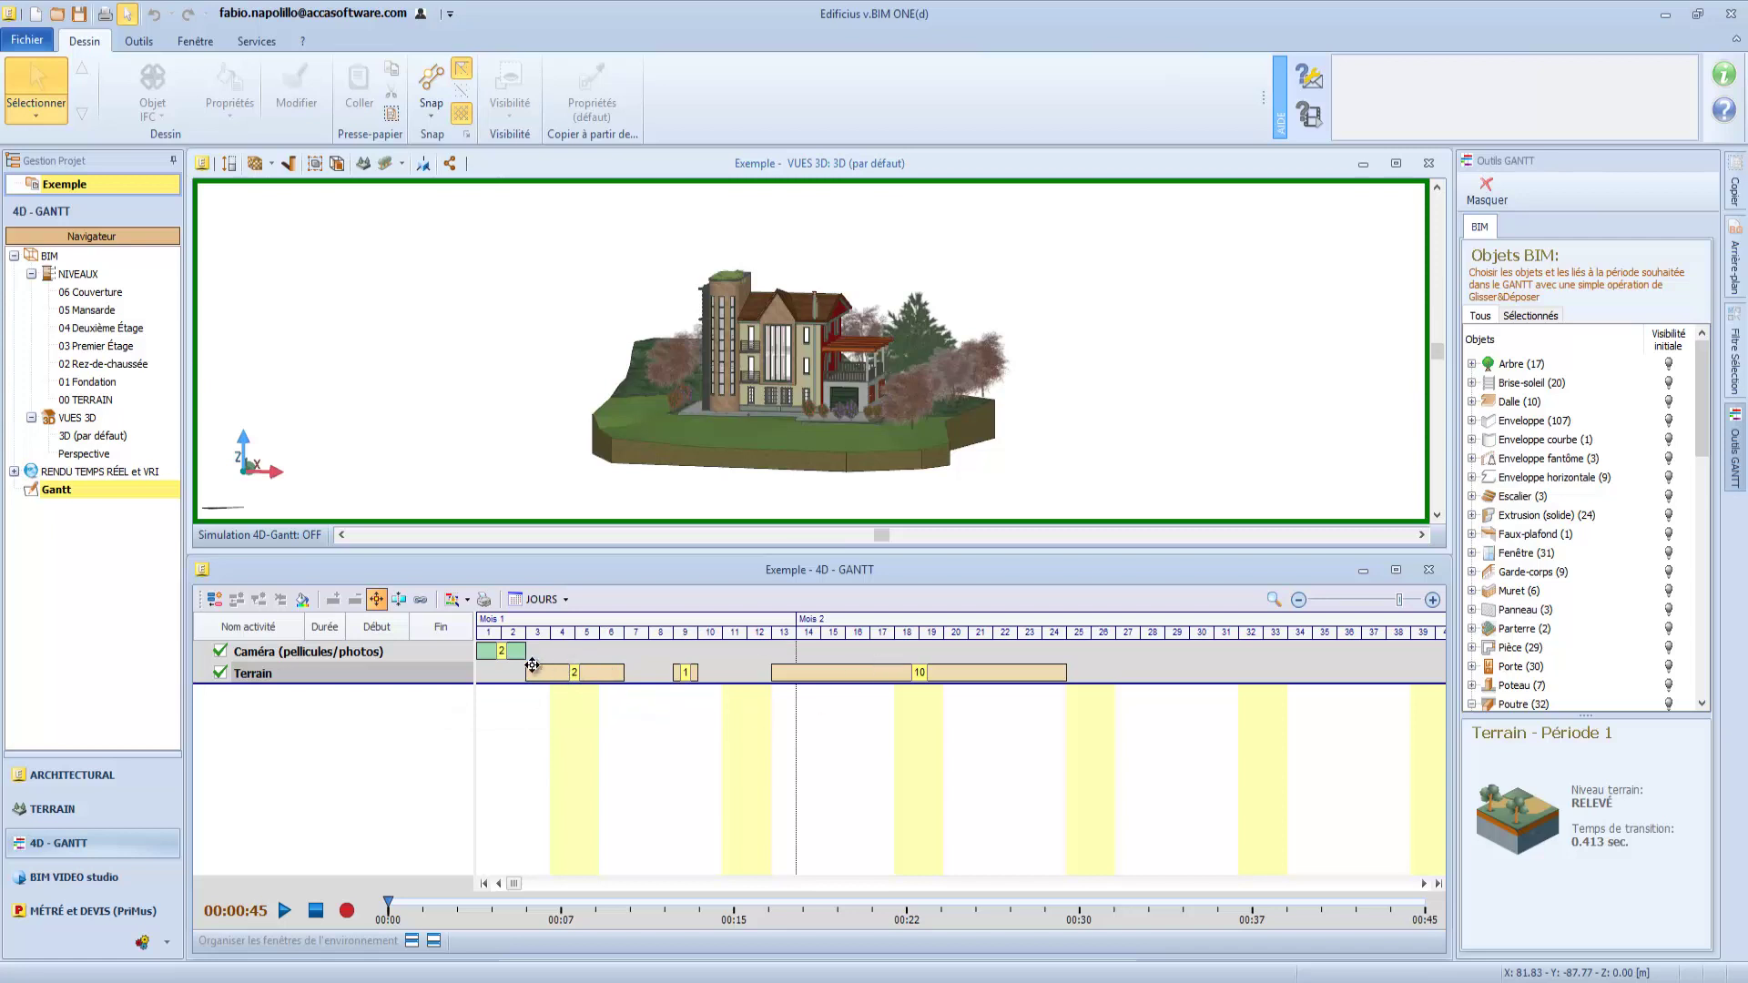
click(465, 600)
click(487, 716)
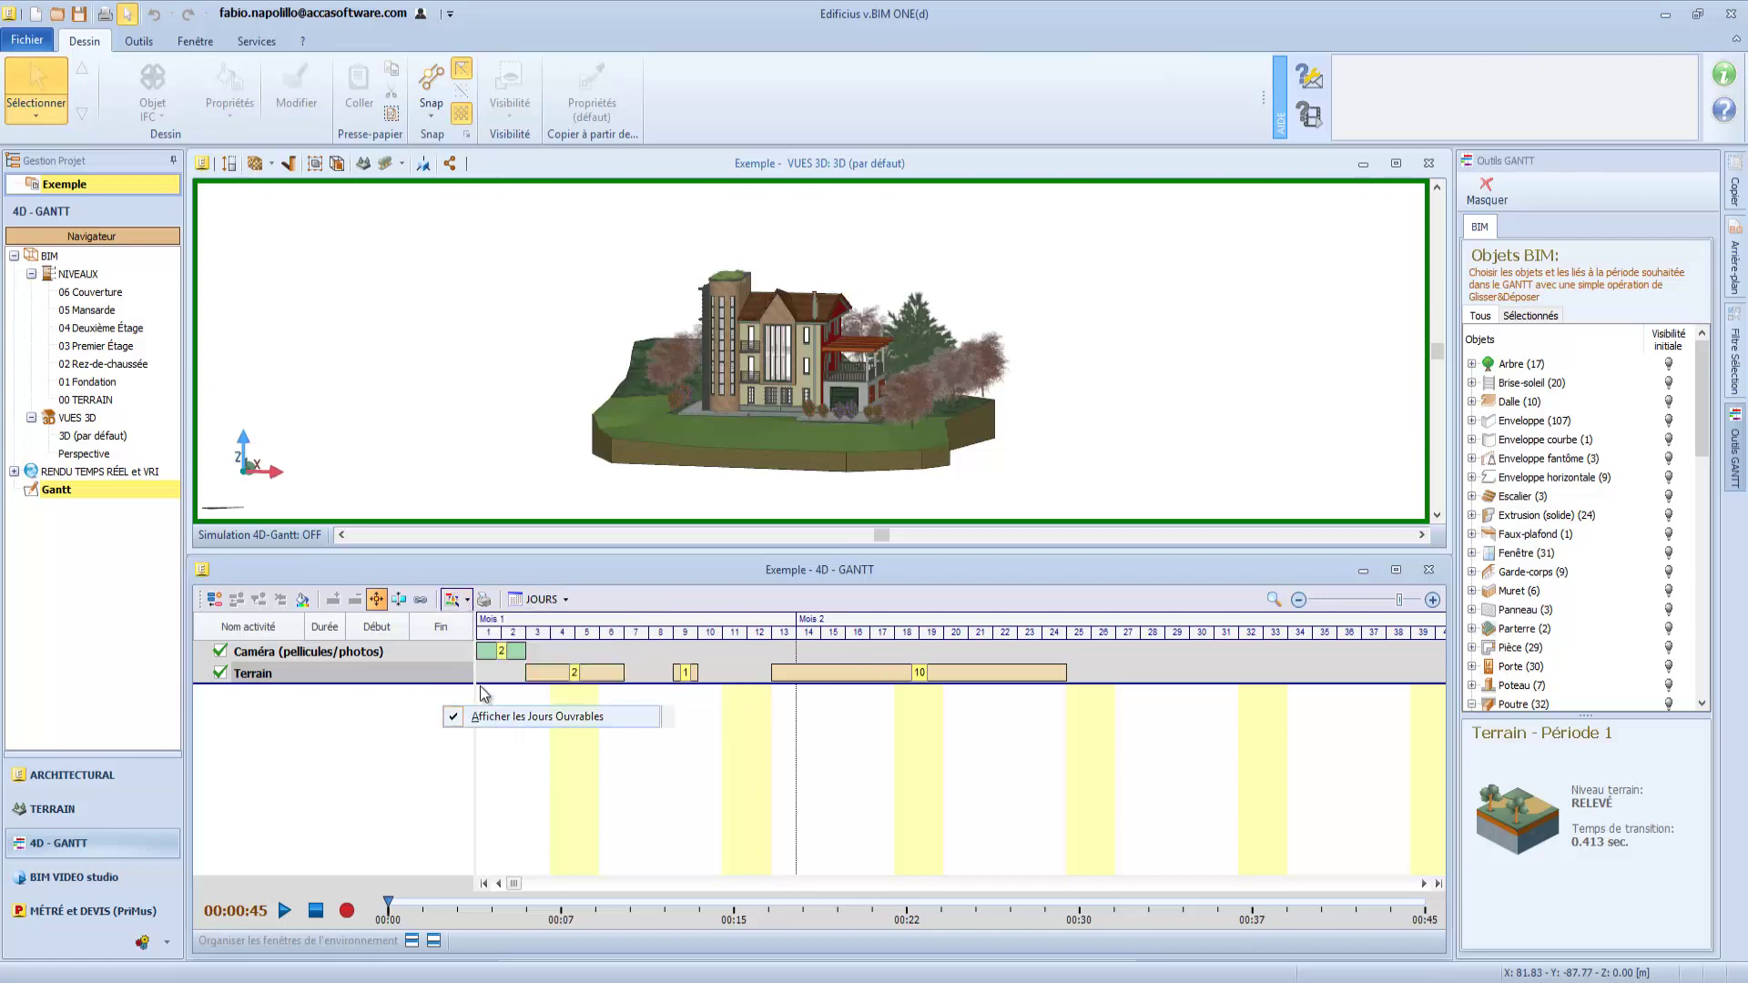
click(465, 600)
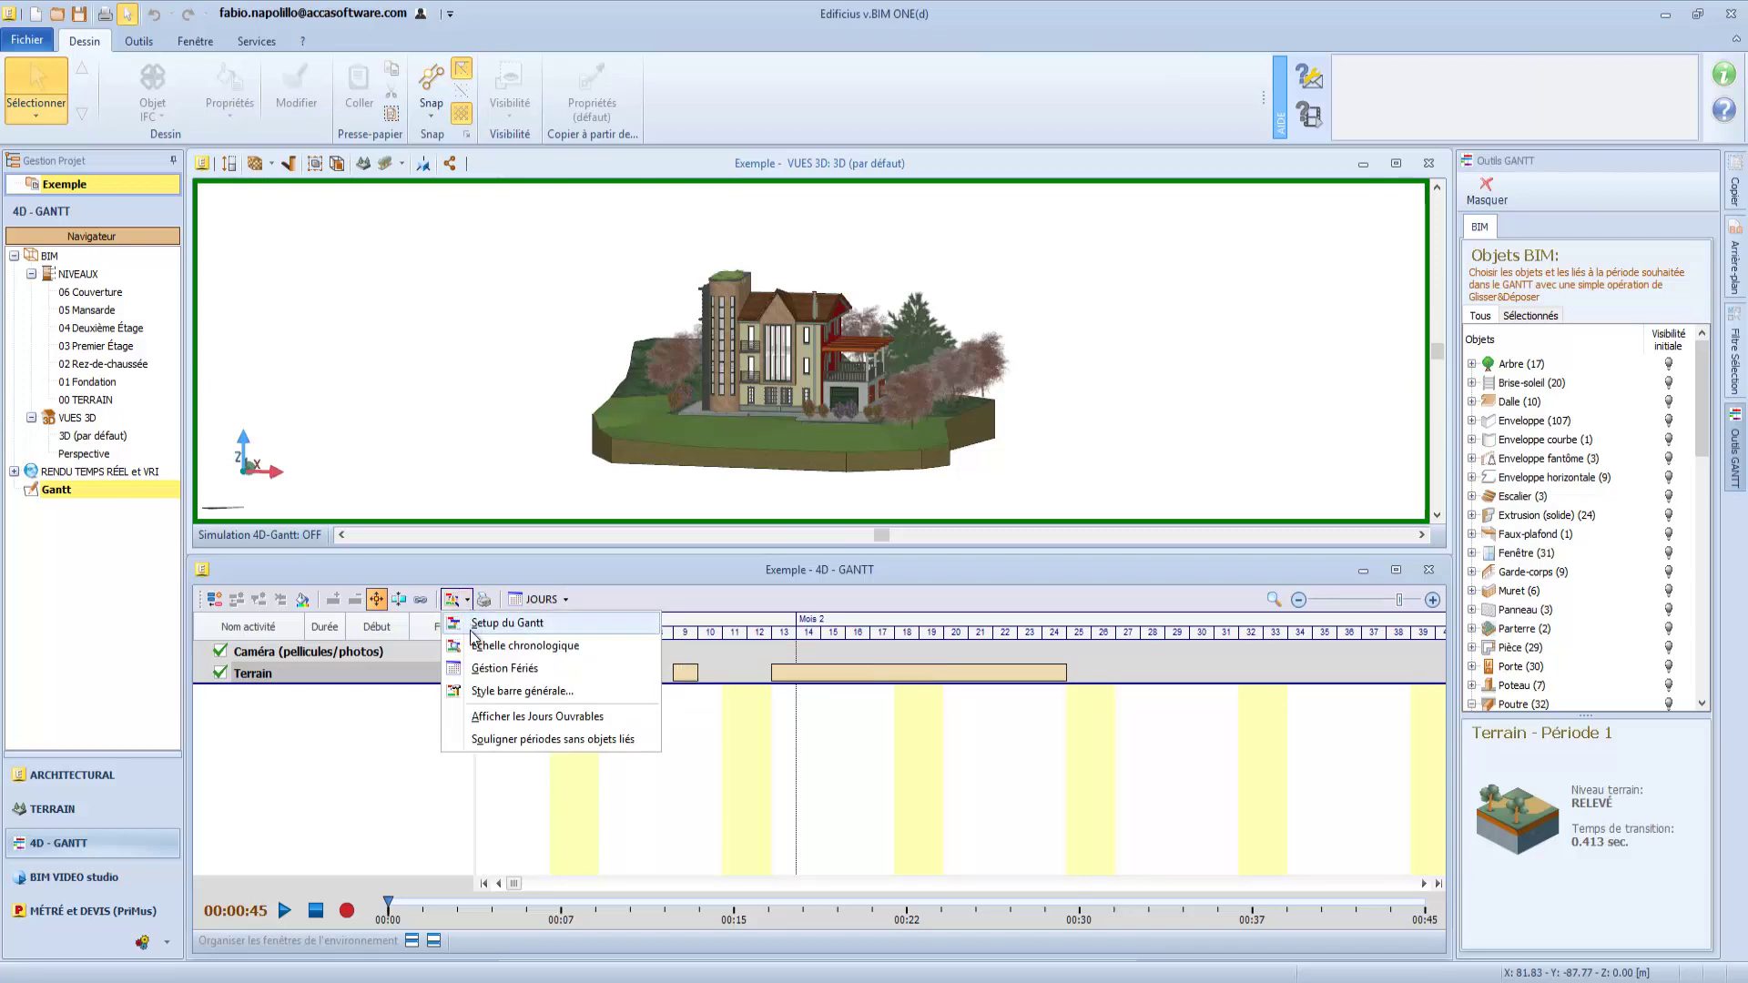
click(482, 739)
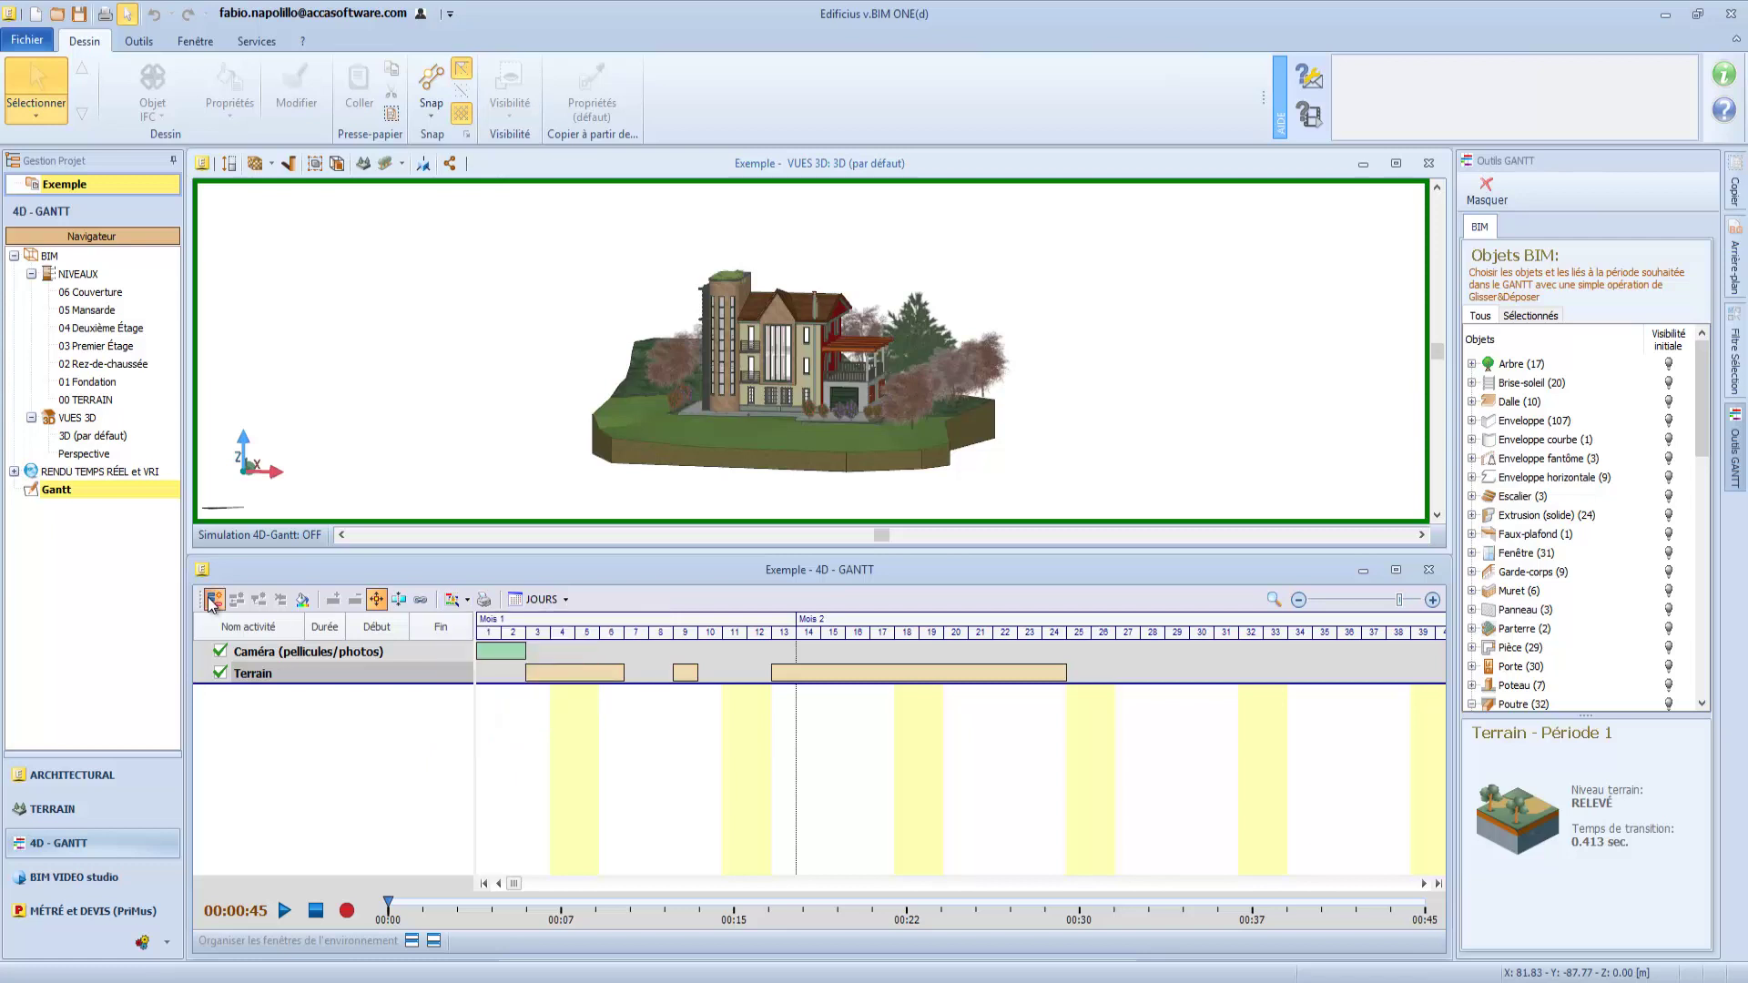
- Add a new activity named Fondation to the Gantt and extend its period to 12 days, ending 03/05/2018
click(212, 600)
click(244, 692)
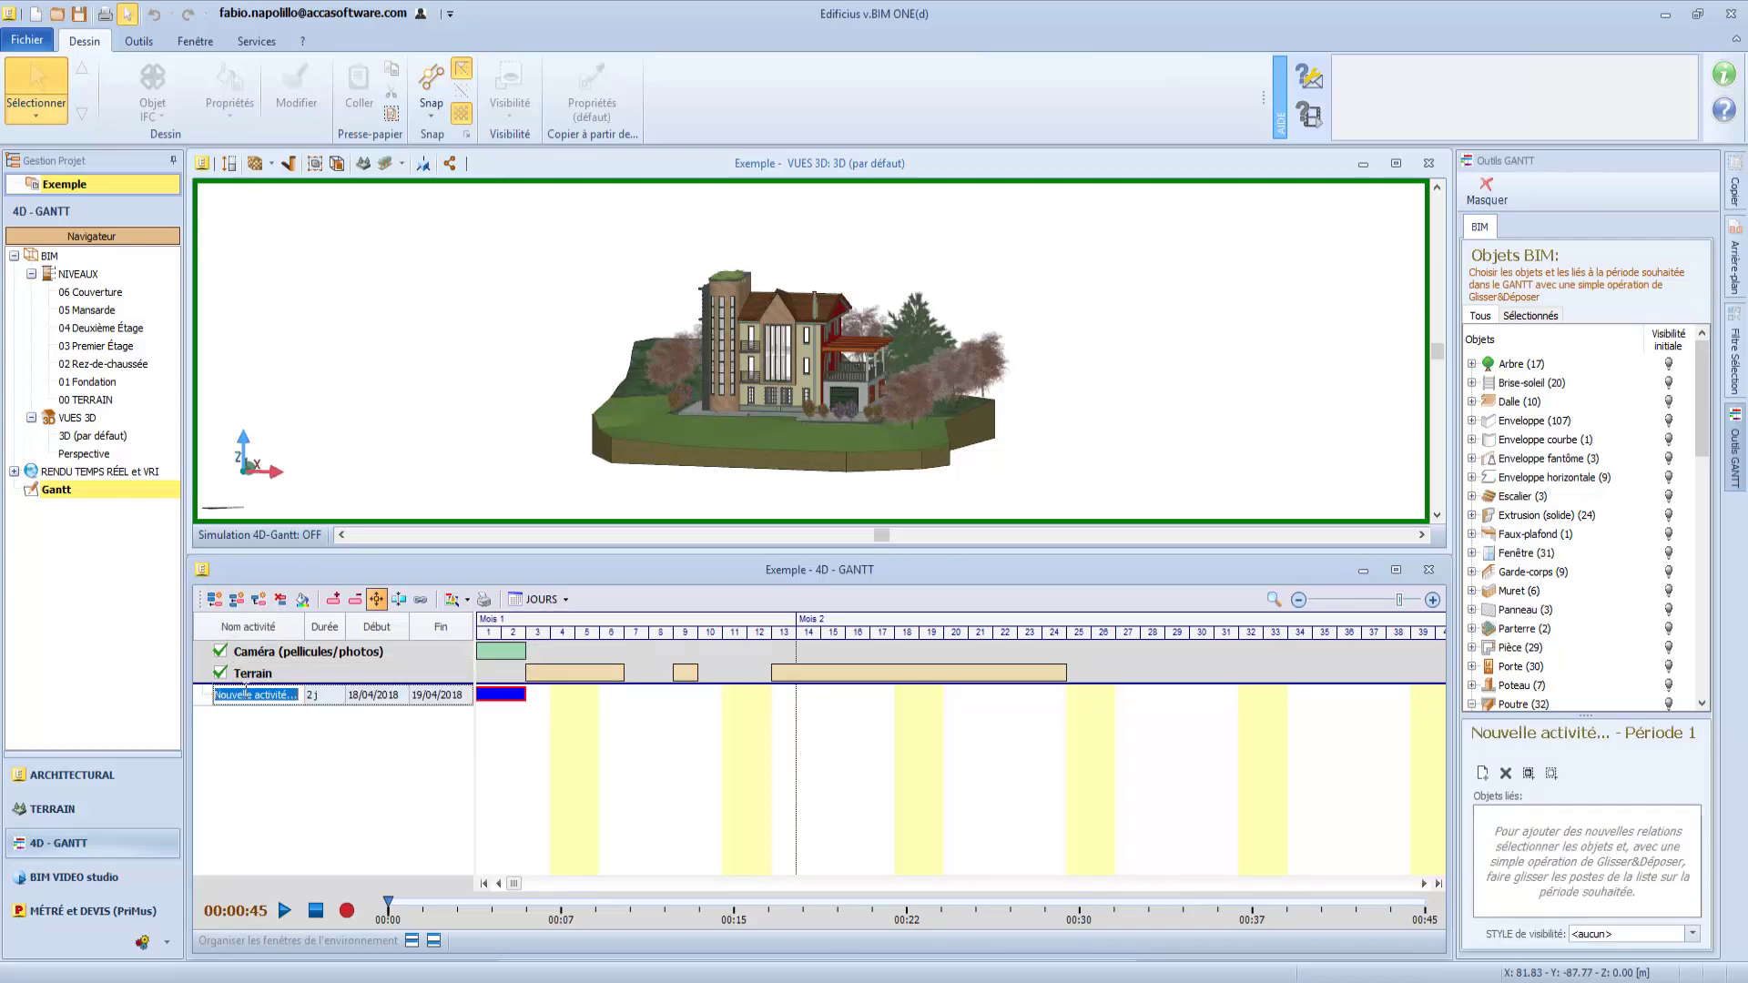
text(Fondation)
drag(527, 694, 851, 707)
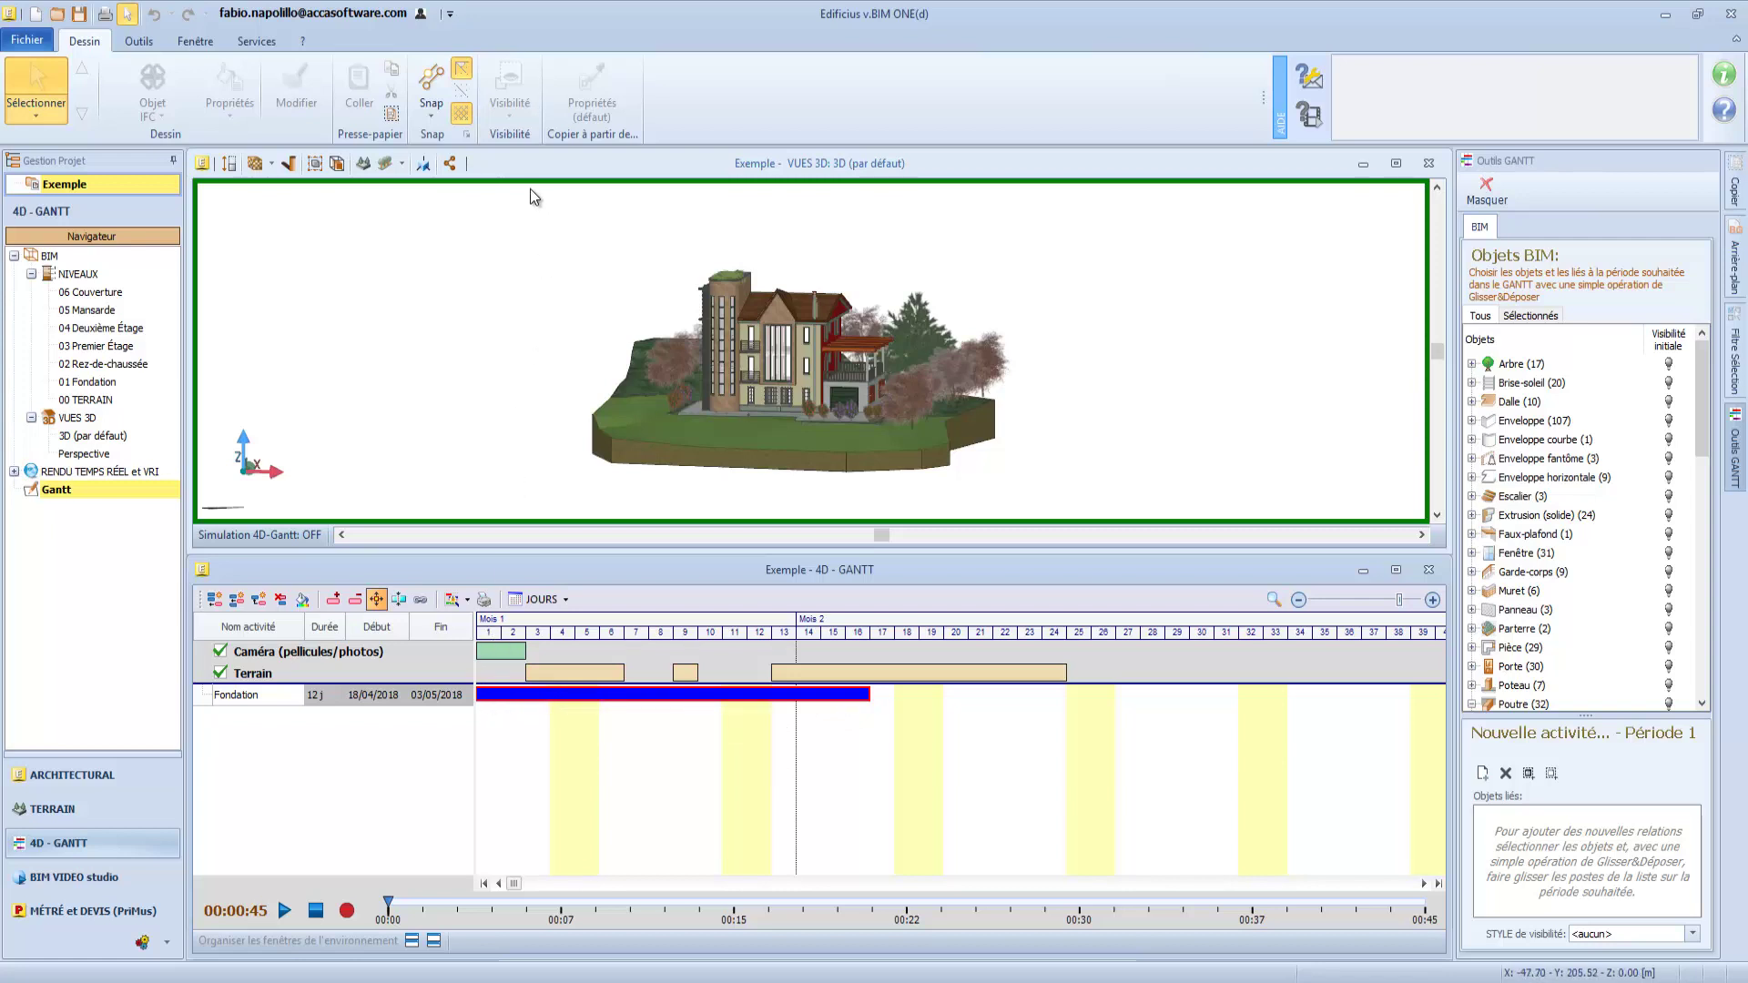
- Hide all entities in the 3D view and show only the beams (Poutre)
click(510, 165)
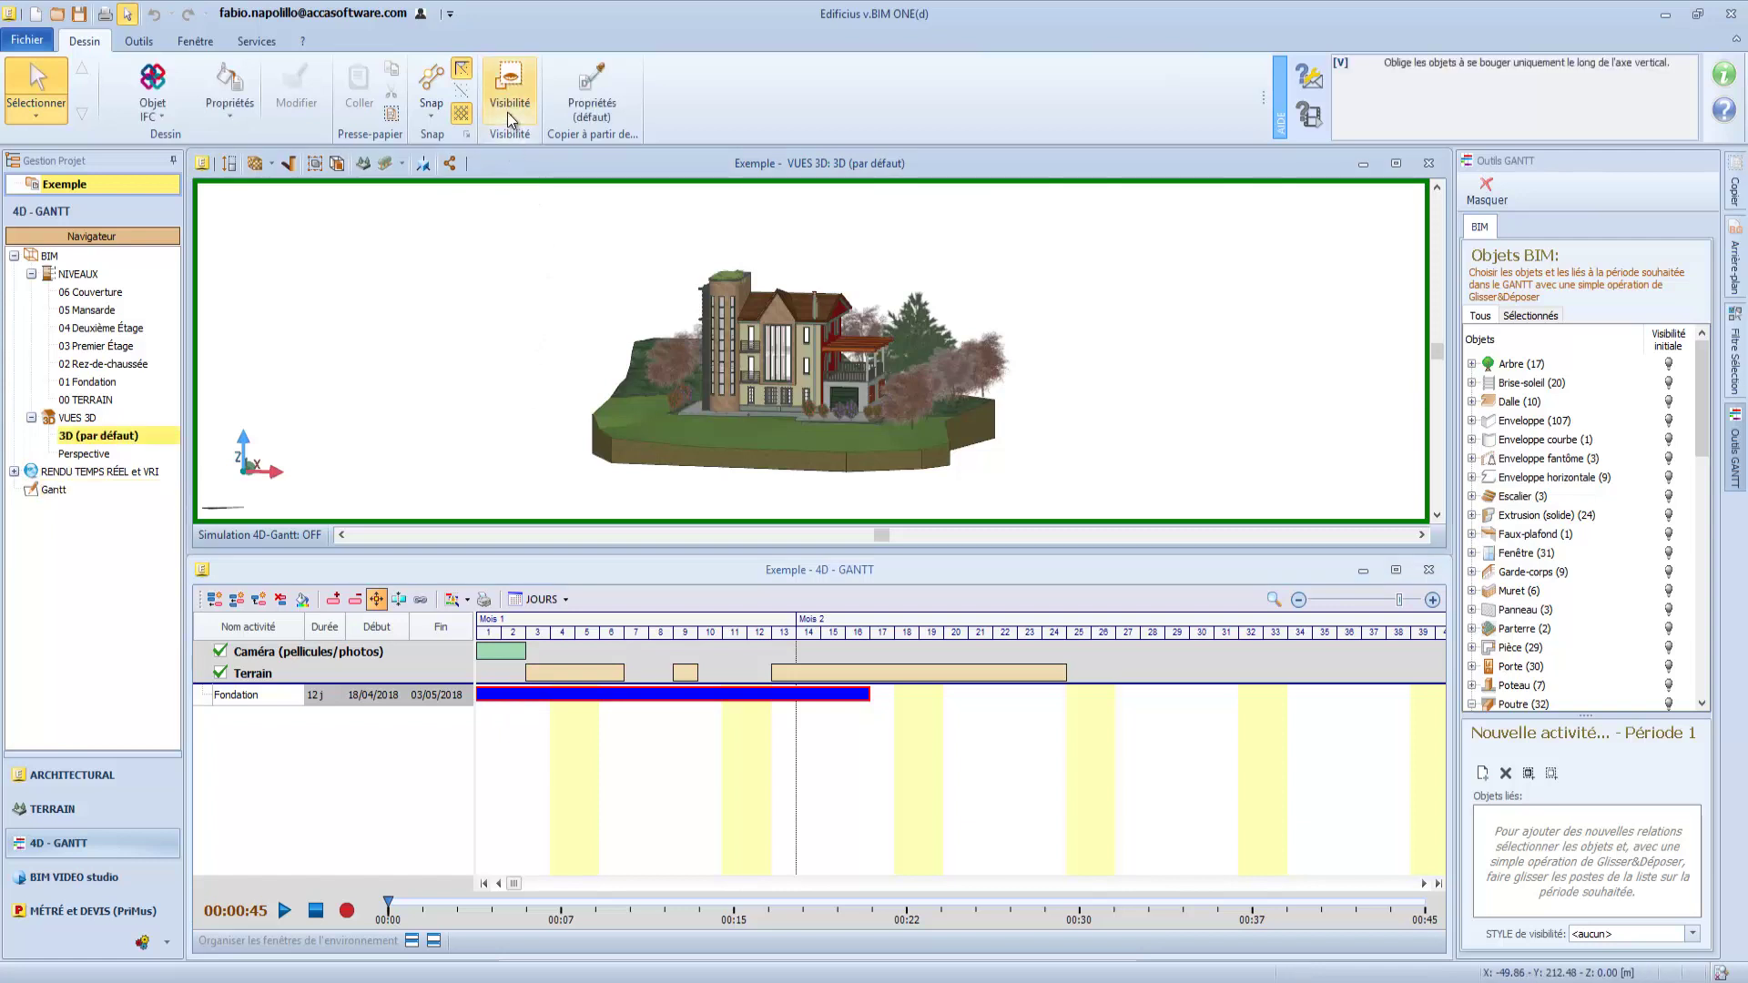
click(508, 100)
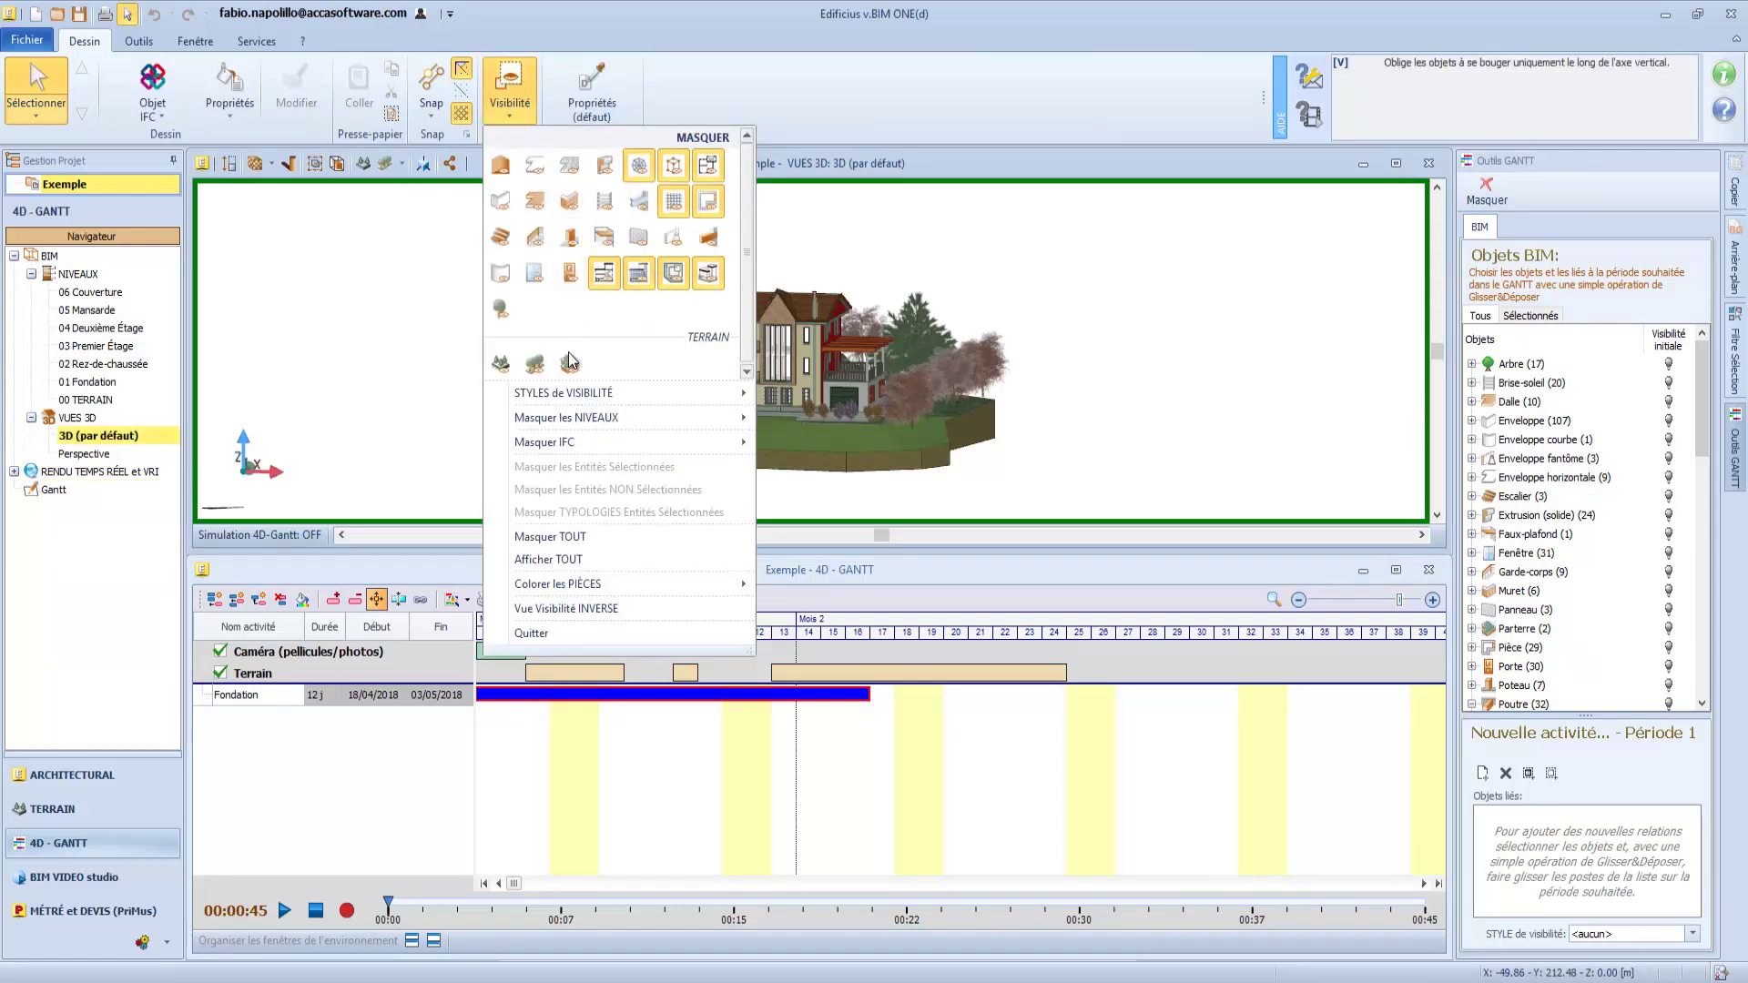
click(566, 540)
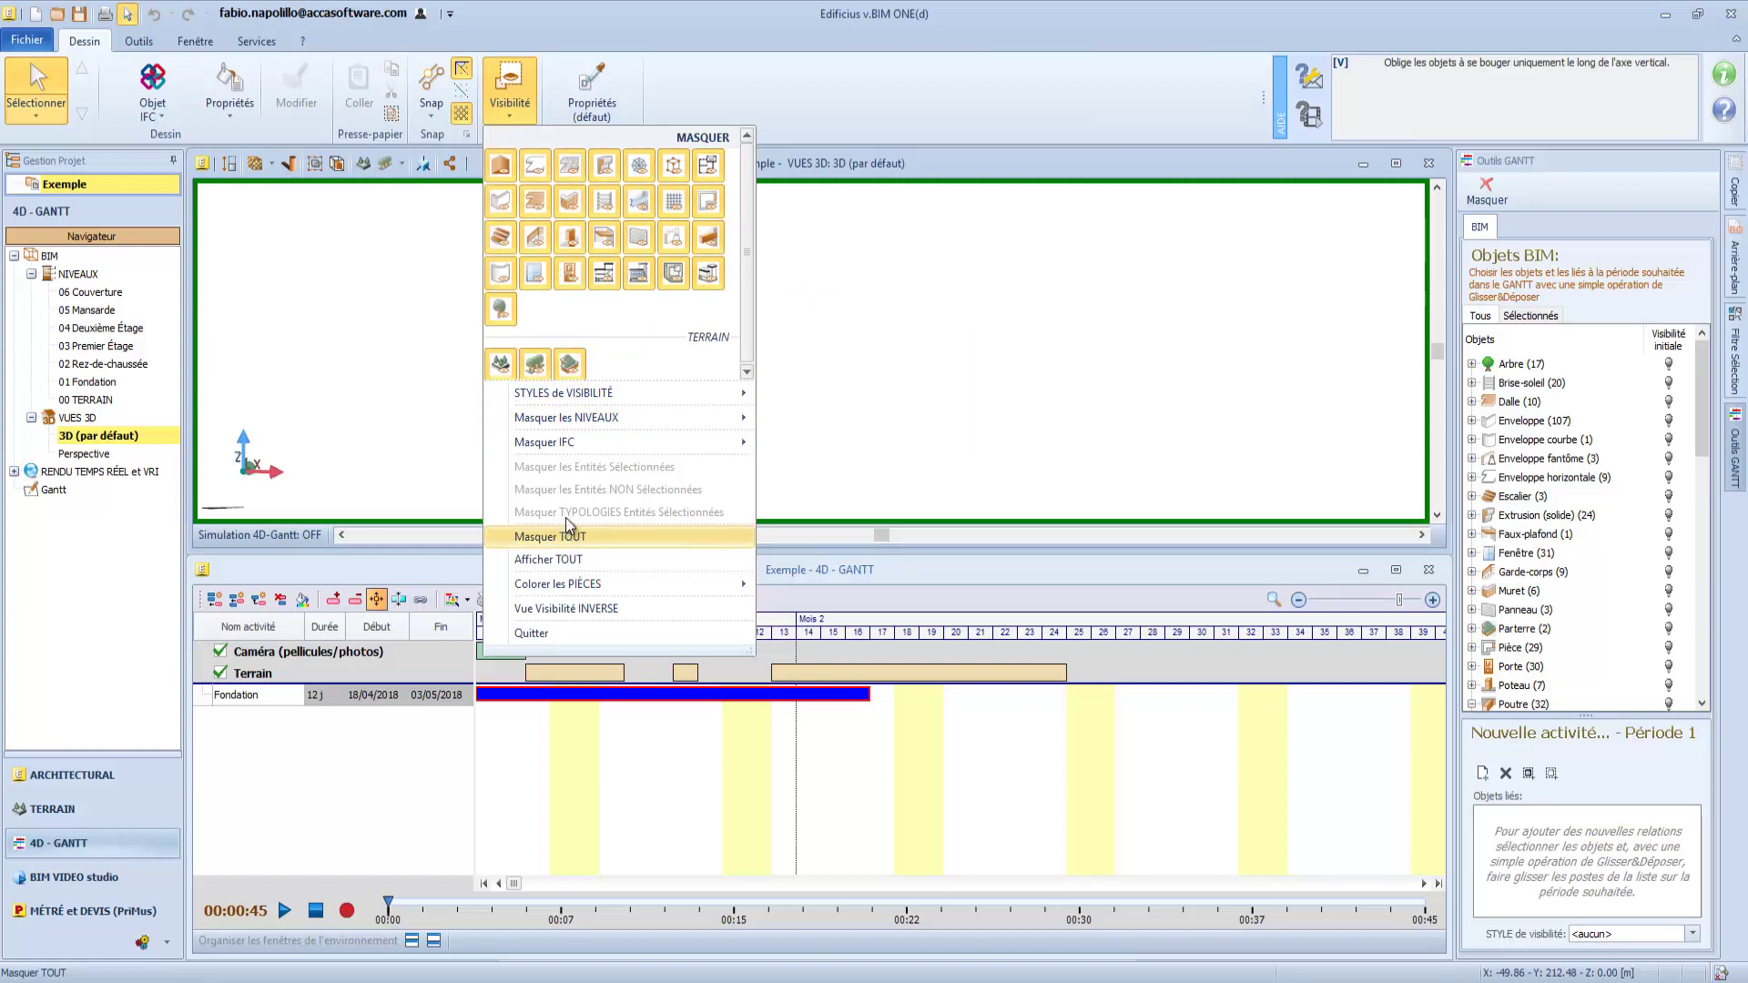
click(709, 240)
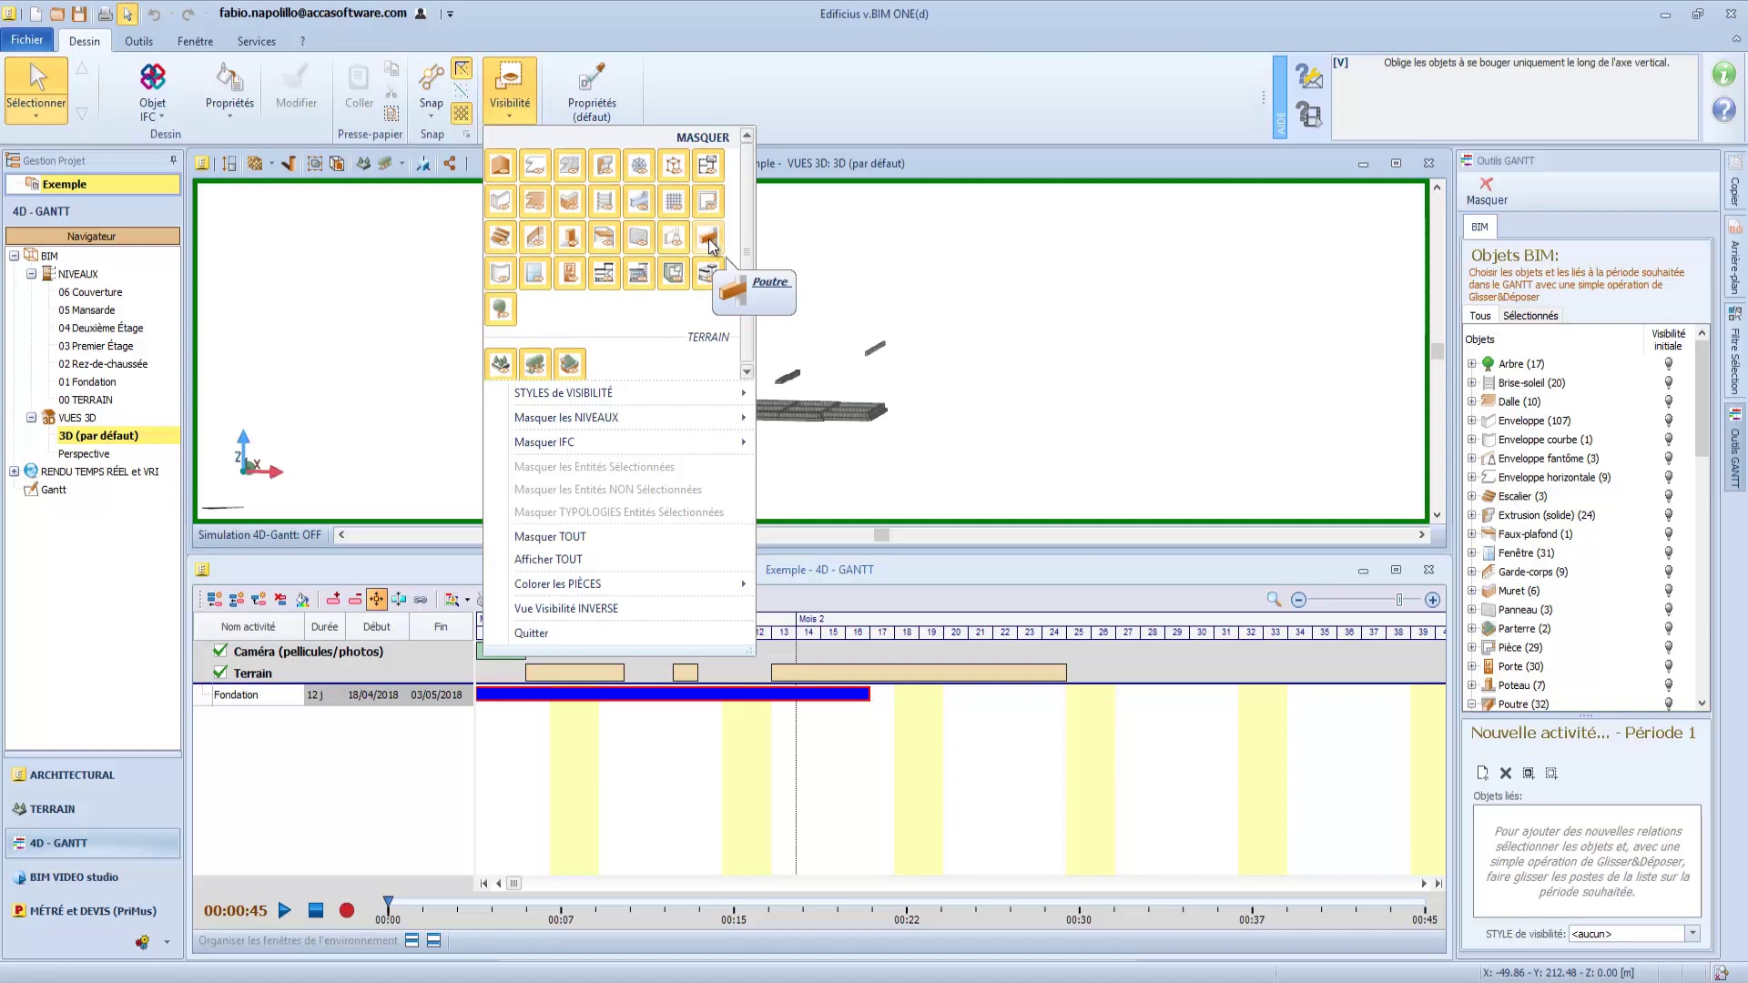
click(532, 114)
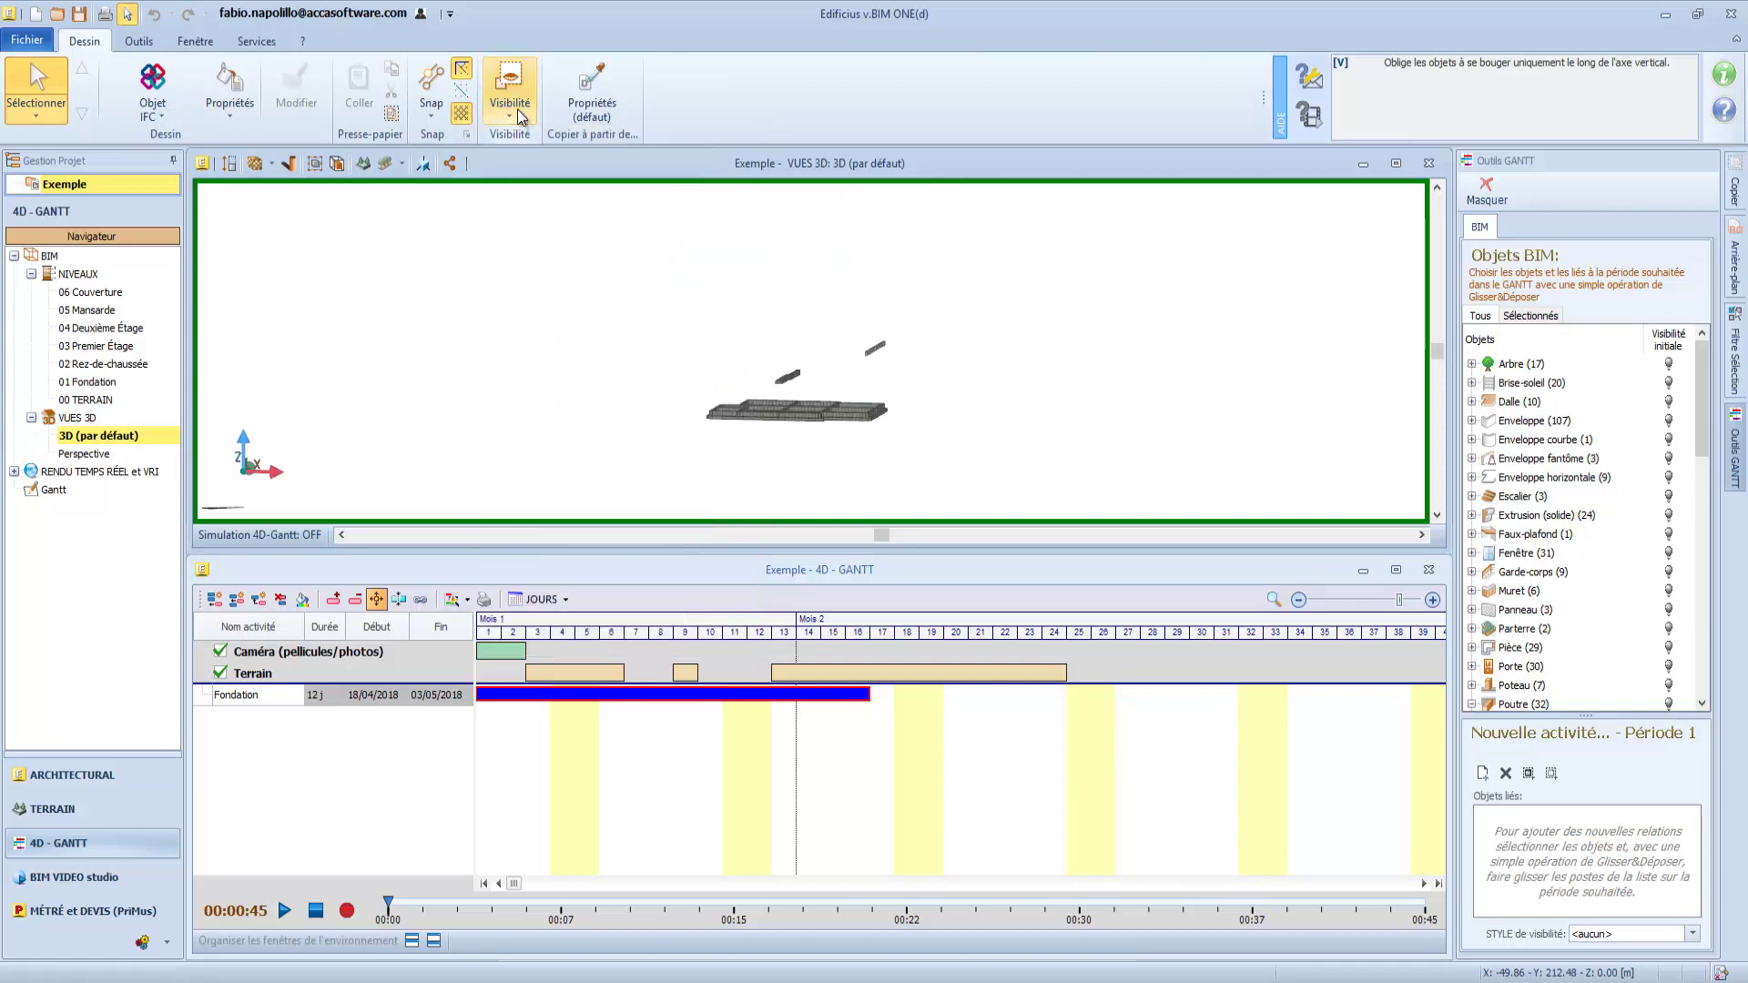
- Select all the foundation beams in the 3D view and restrict the BIM object list to the selected ones
scroll(801, 414, up, 5)
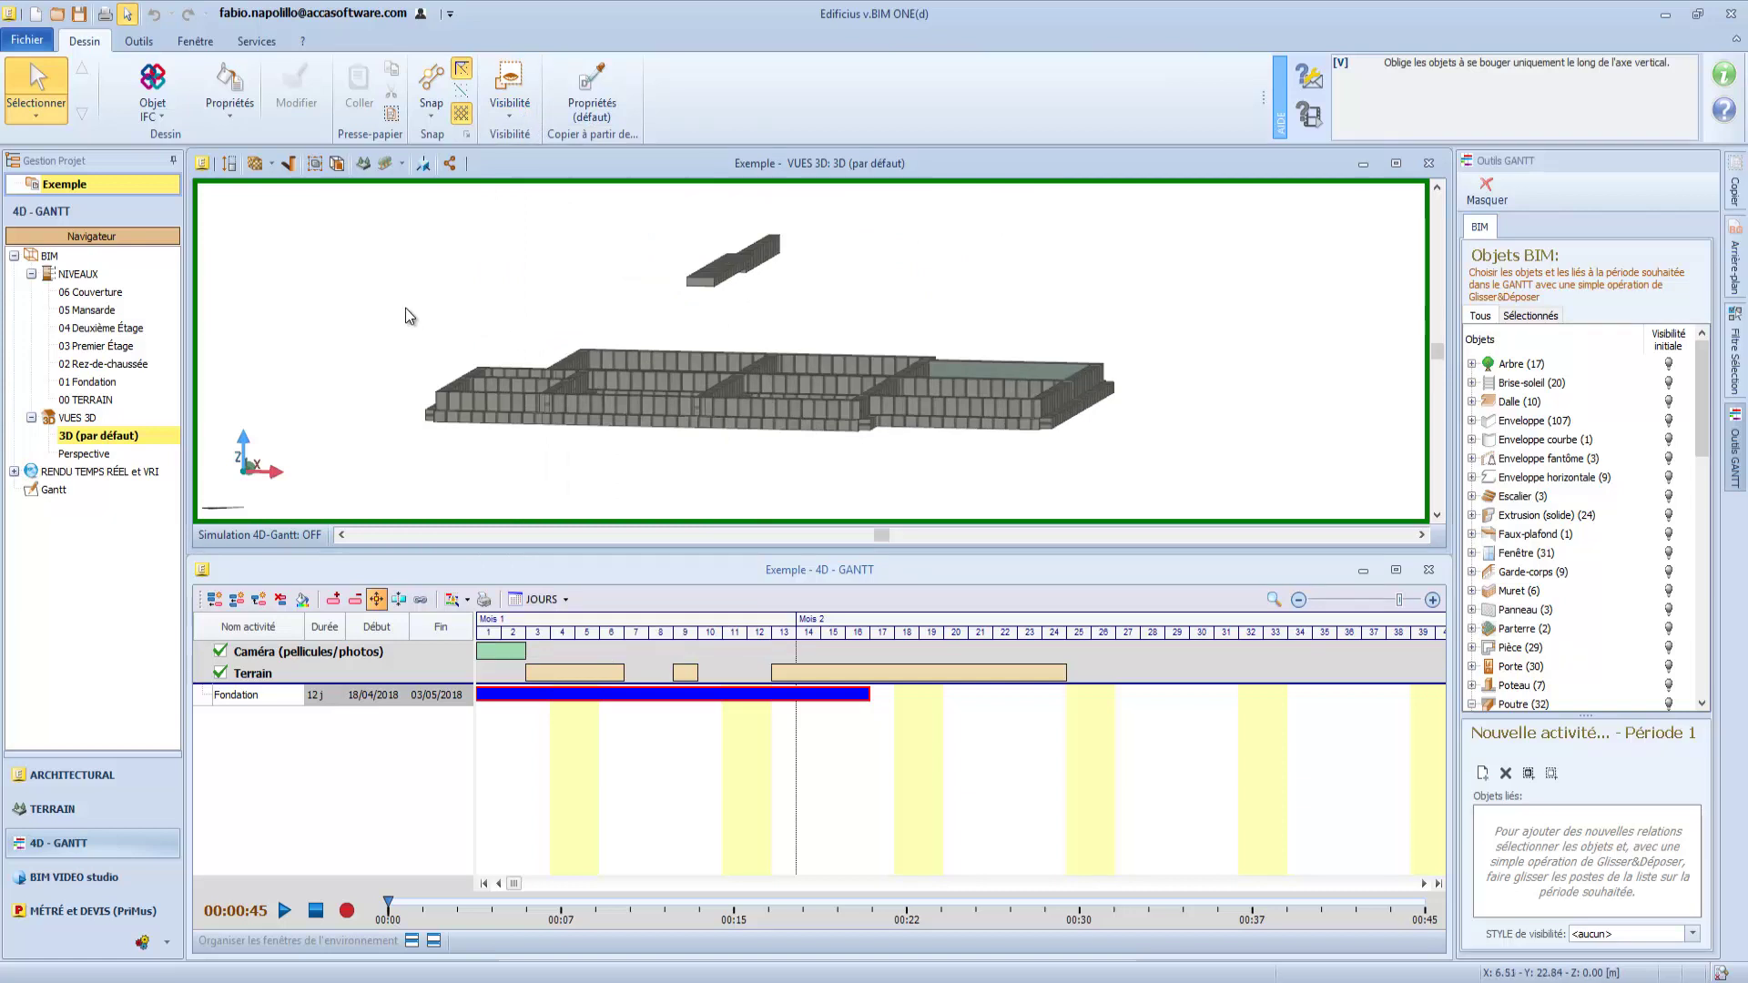
drag(406, 307, 1136, 466)
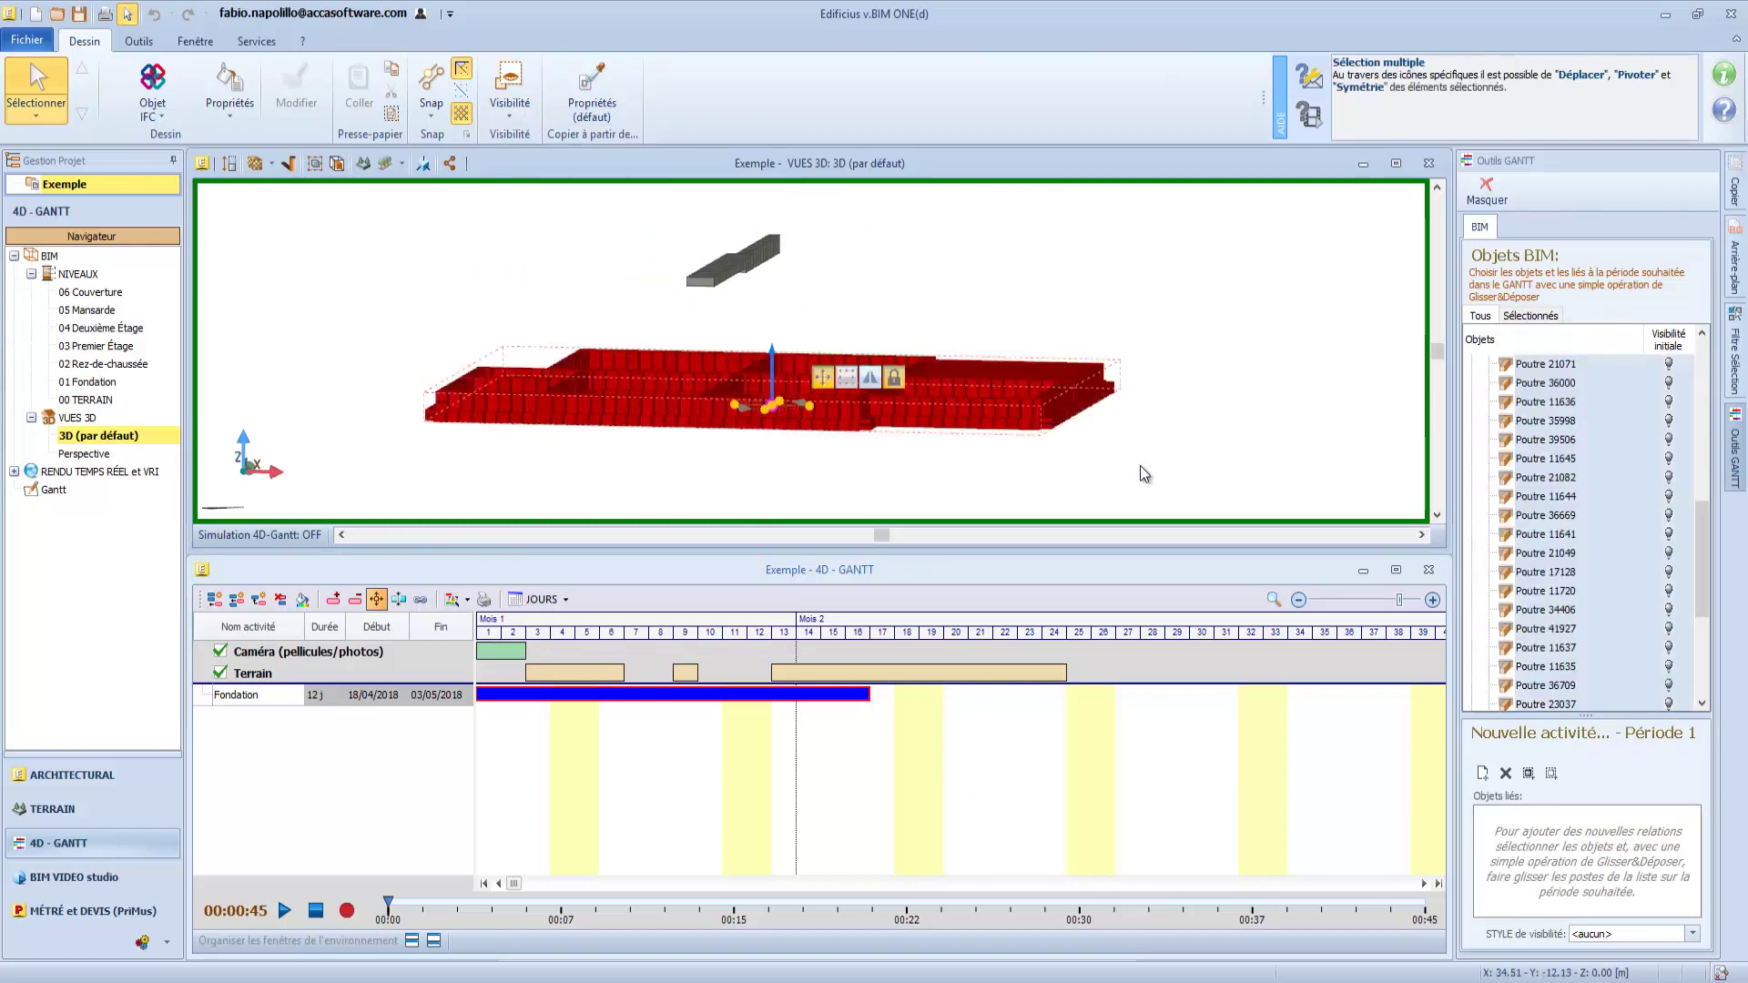
click(1529, 316)
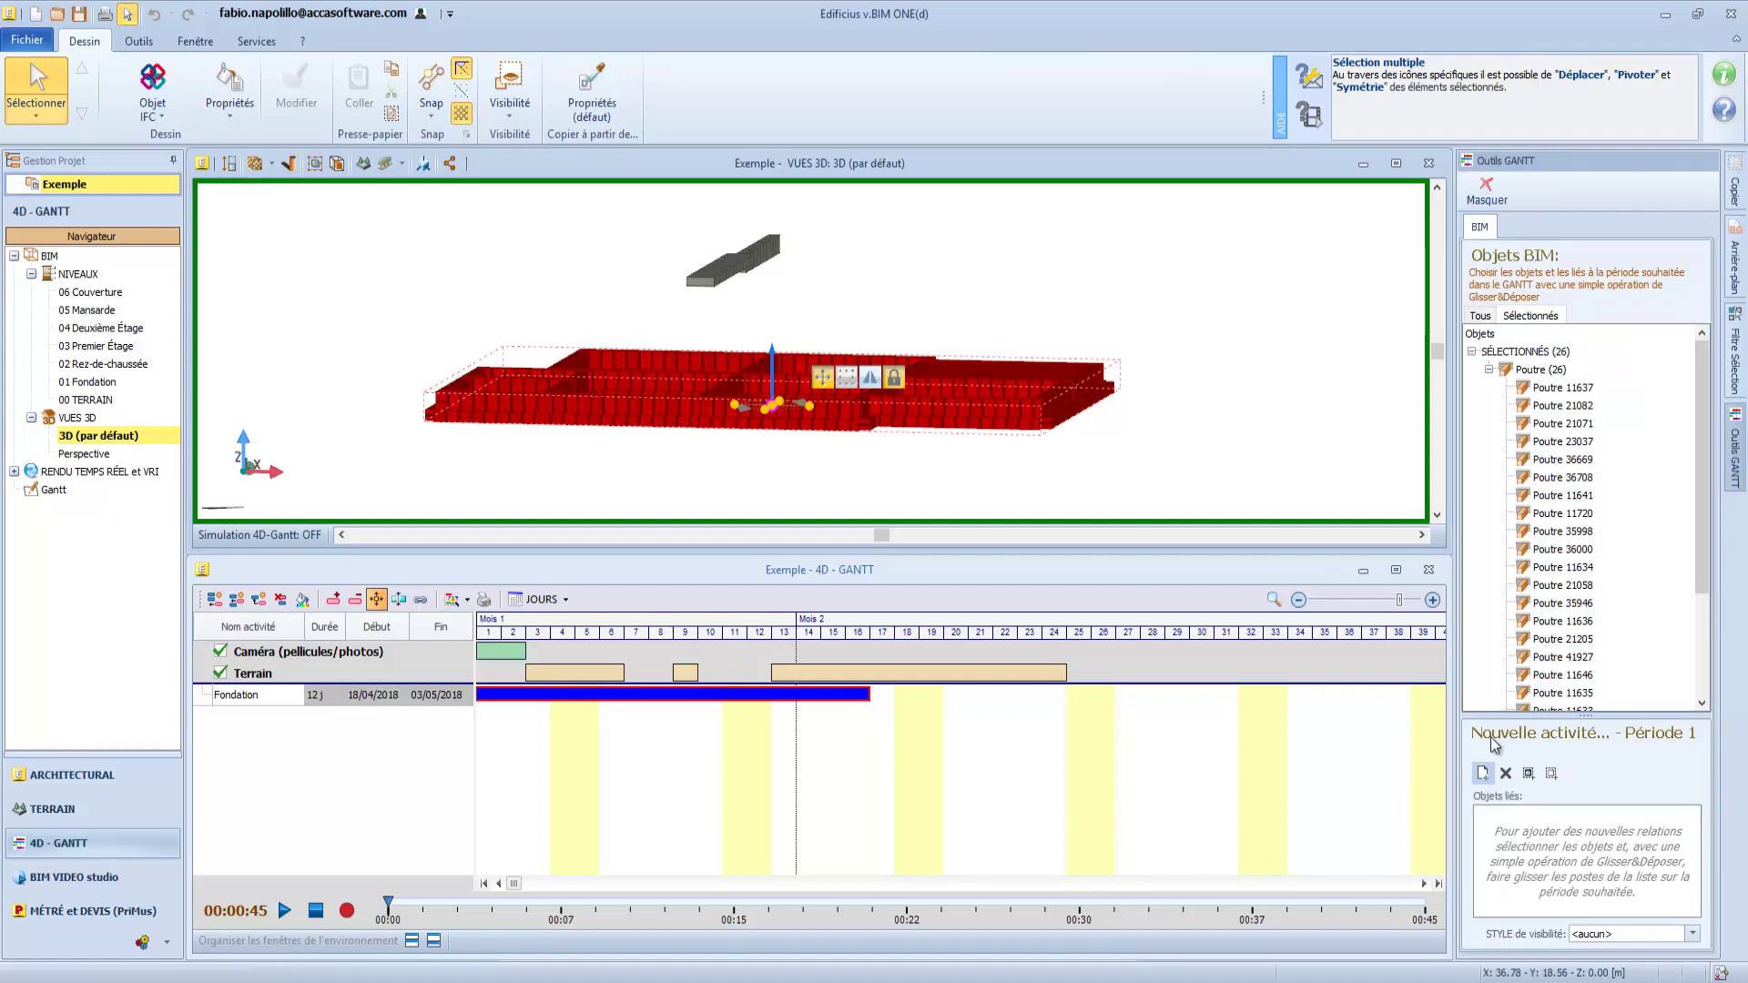
- Link the selected foundation beams to the Fondation period and set its visibility style to Construction en plan
drag(1531, 376, 717, 696)
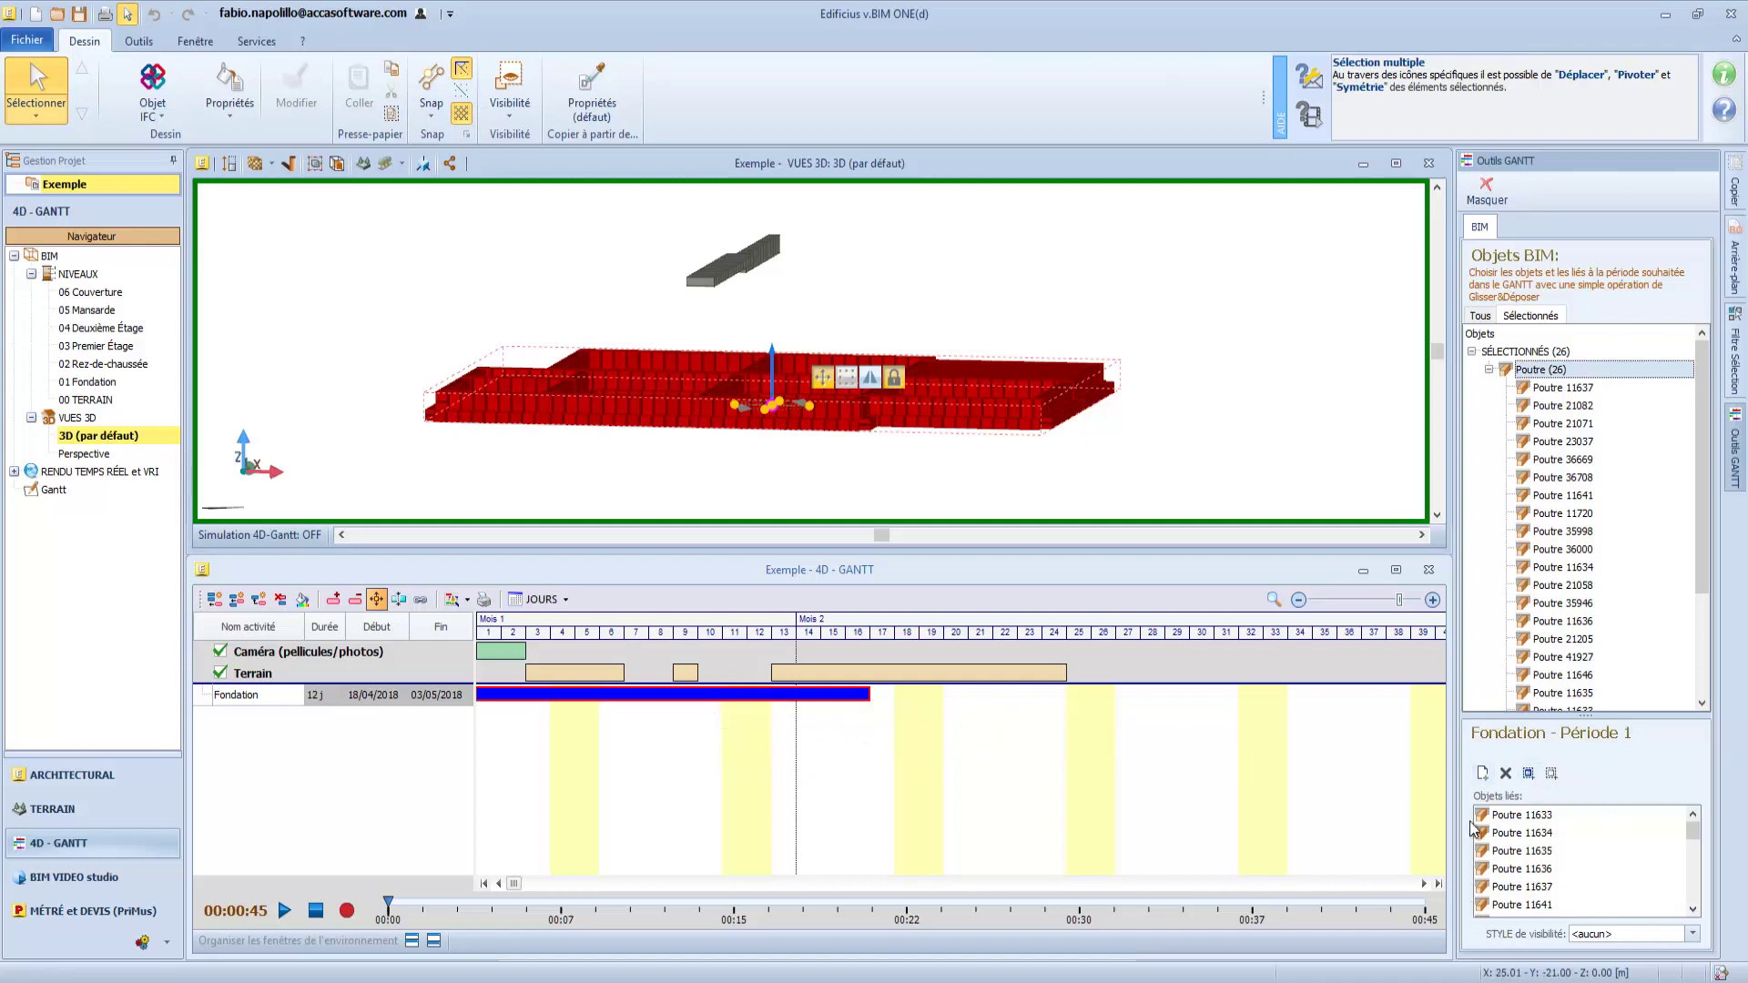
click(1691, 934)
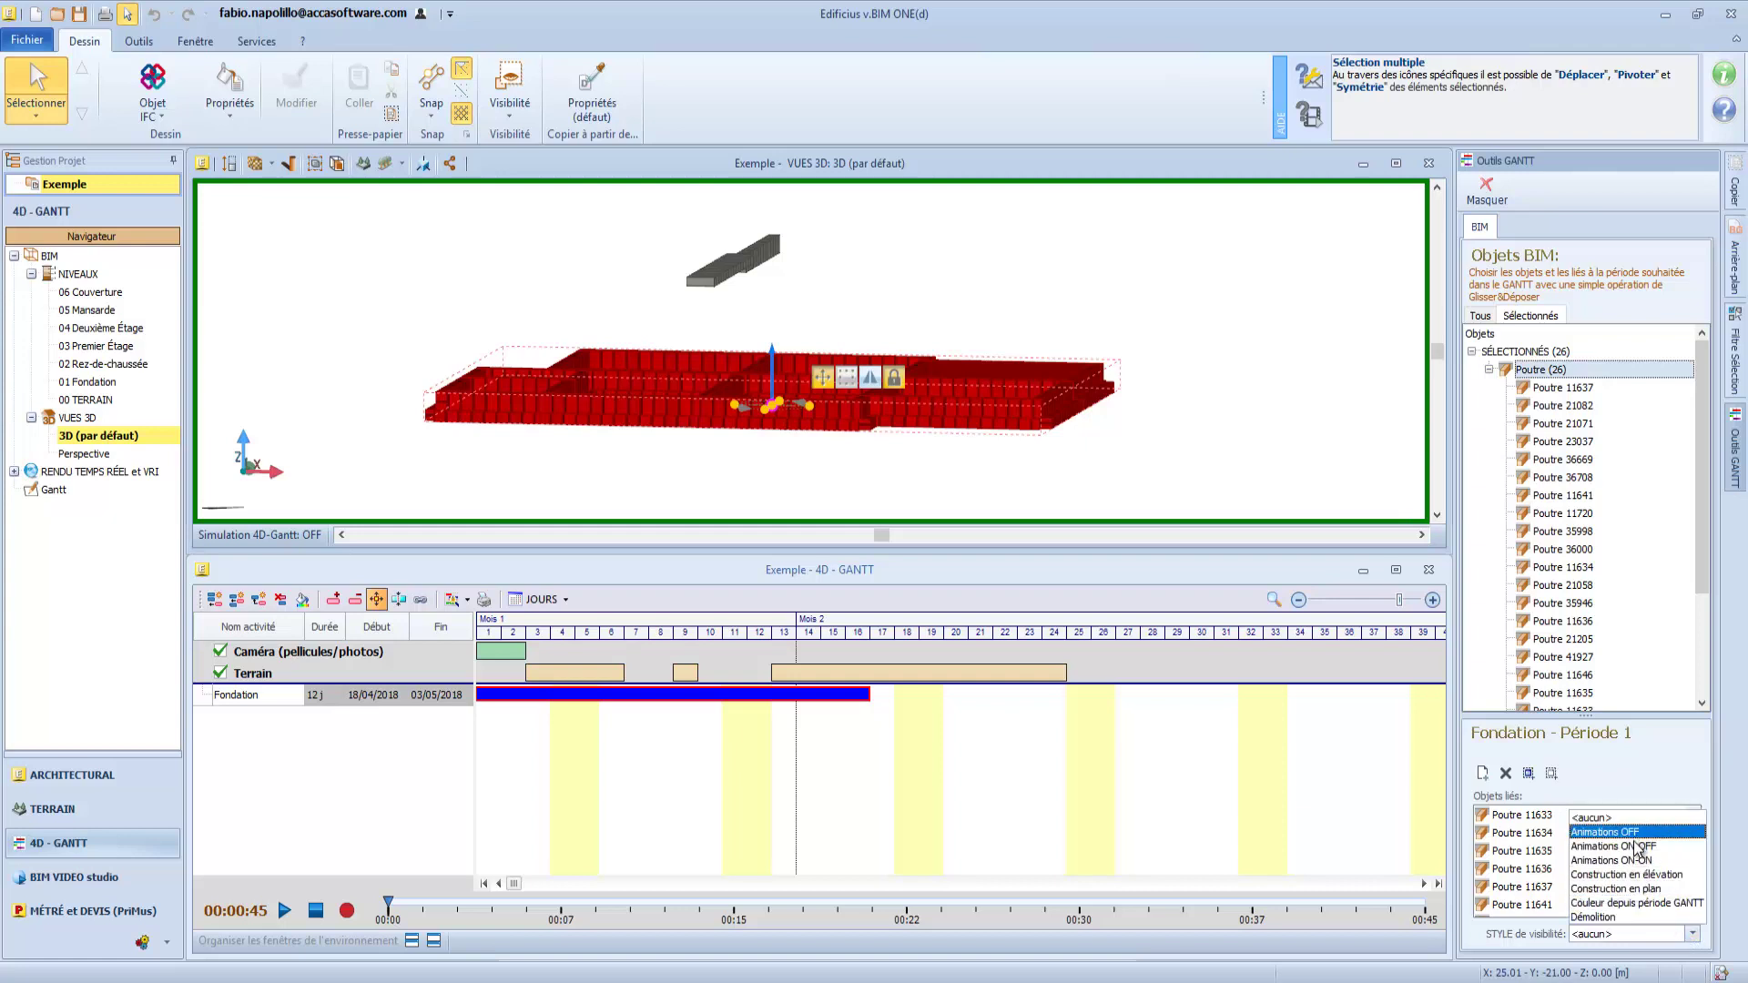
click(1669, 891)
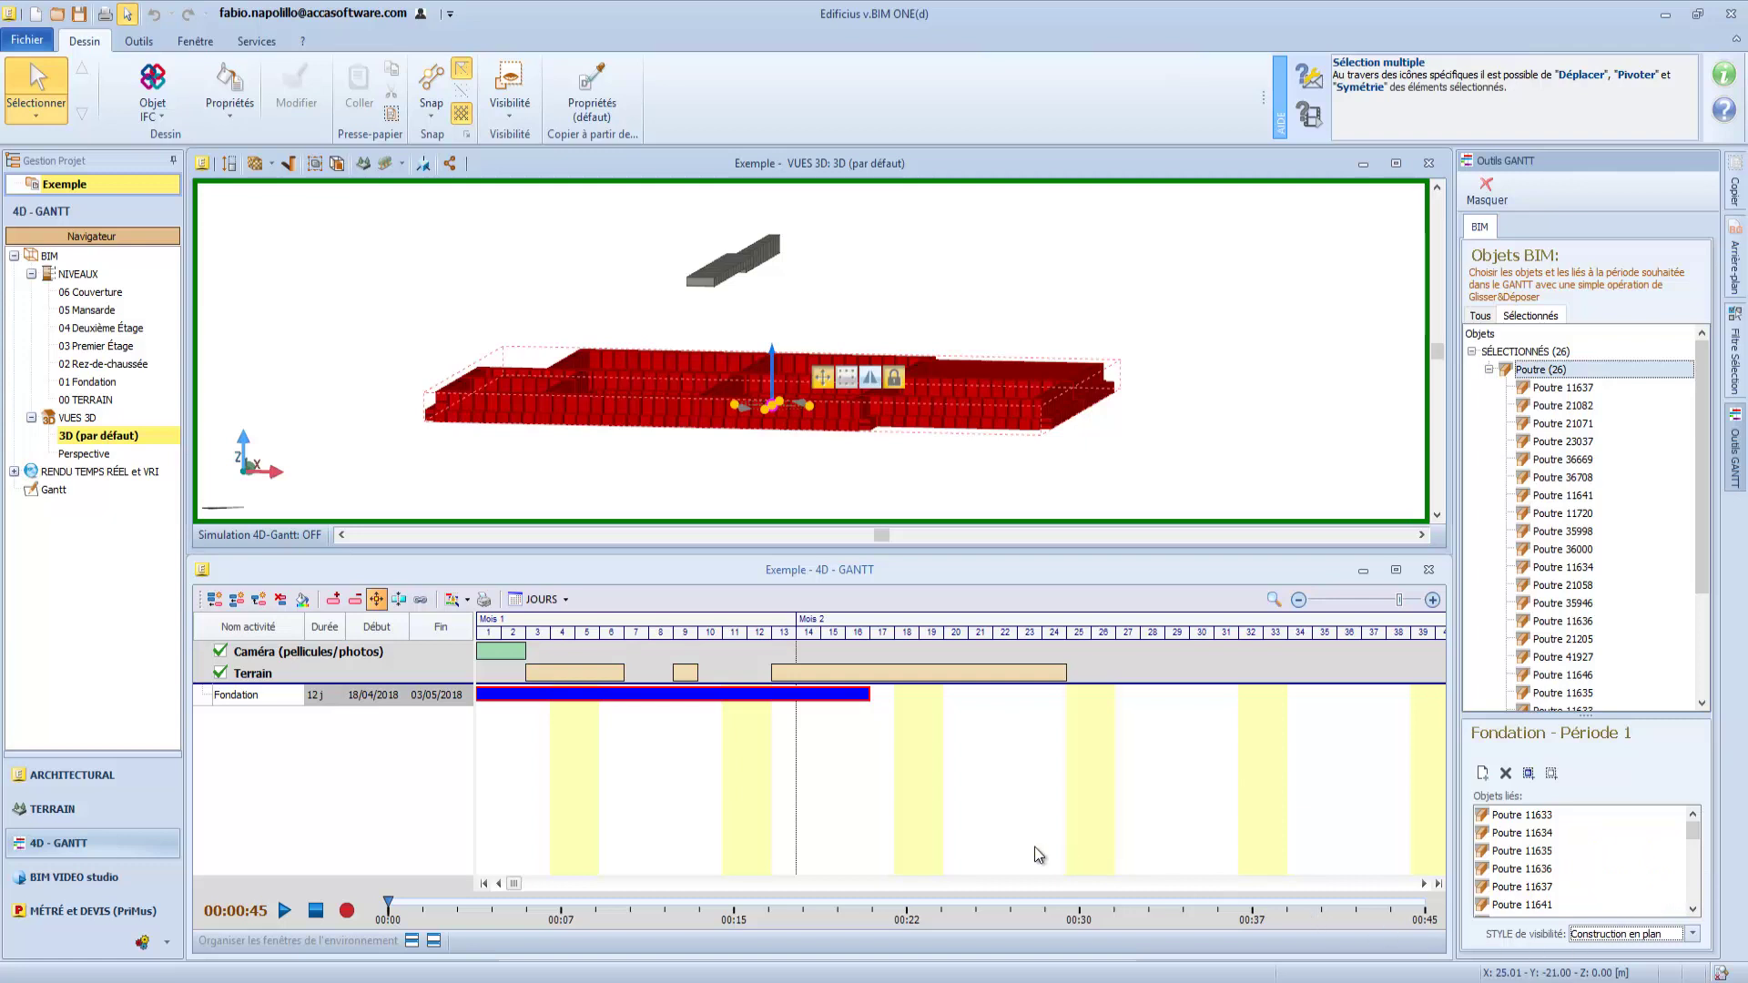
- Add a new activity below Fondation and give it three sub-activities
click(214, 599)
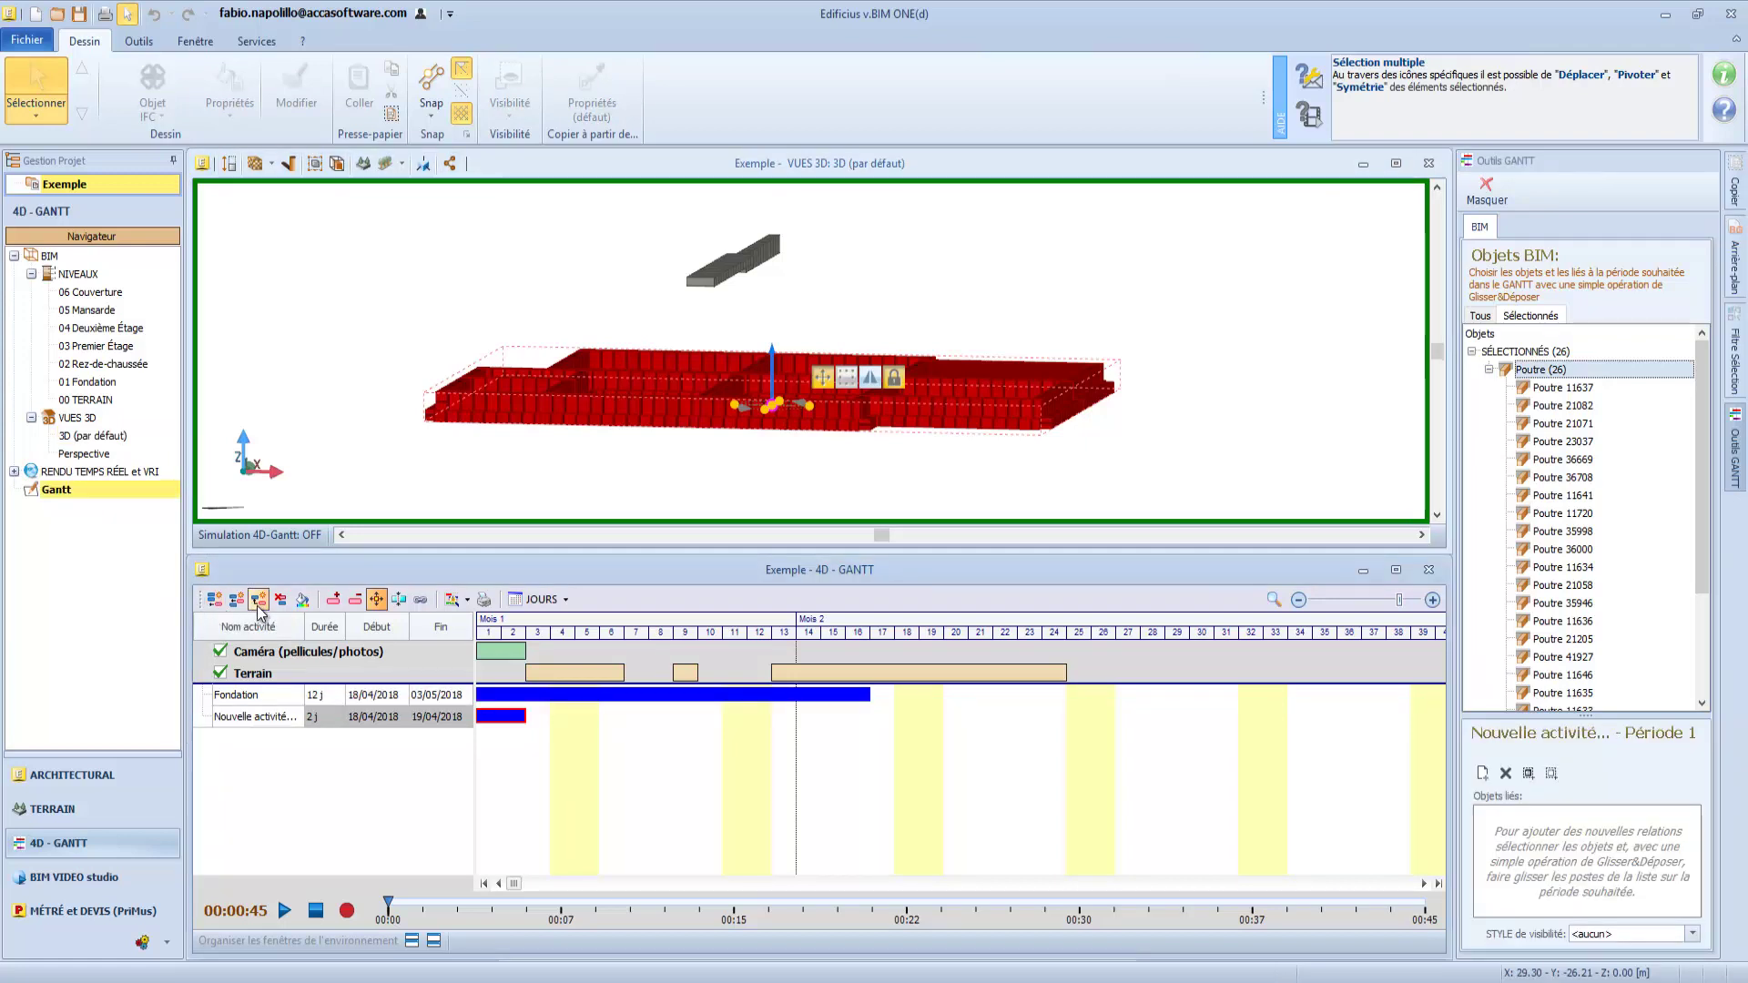
click(260, 601)
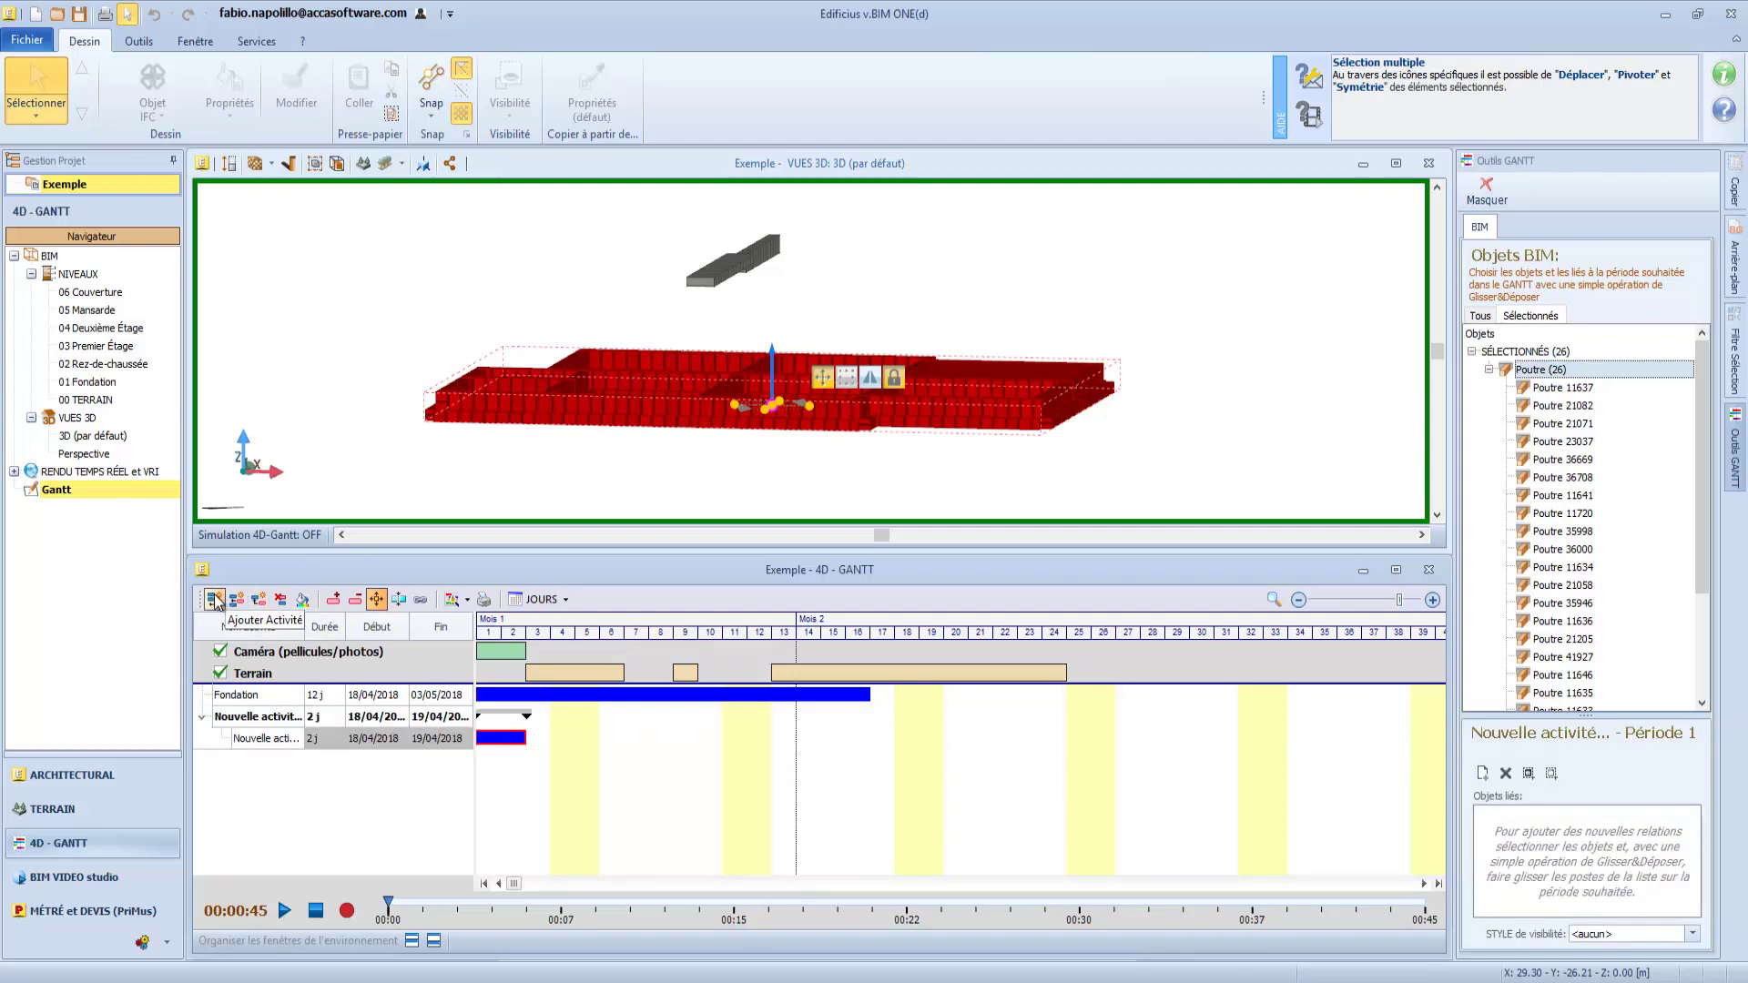
click(216, 601)
click(216, 601)
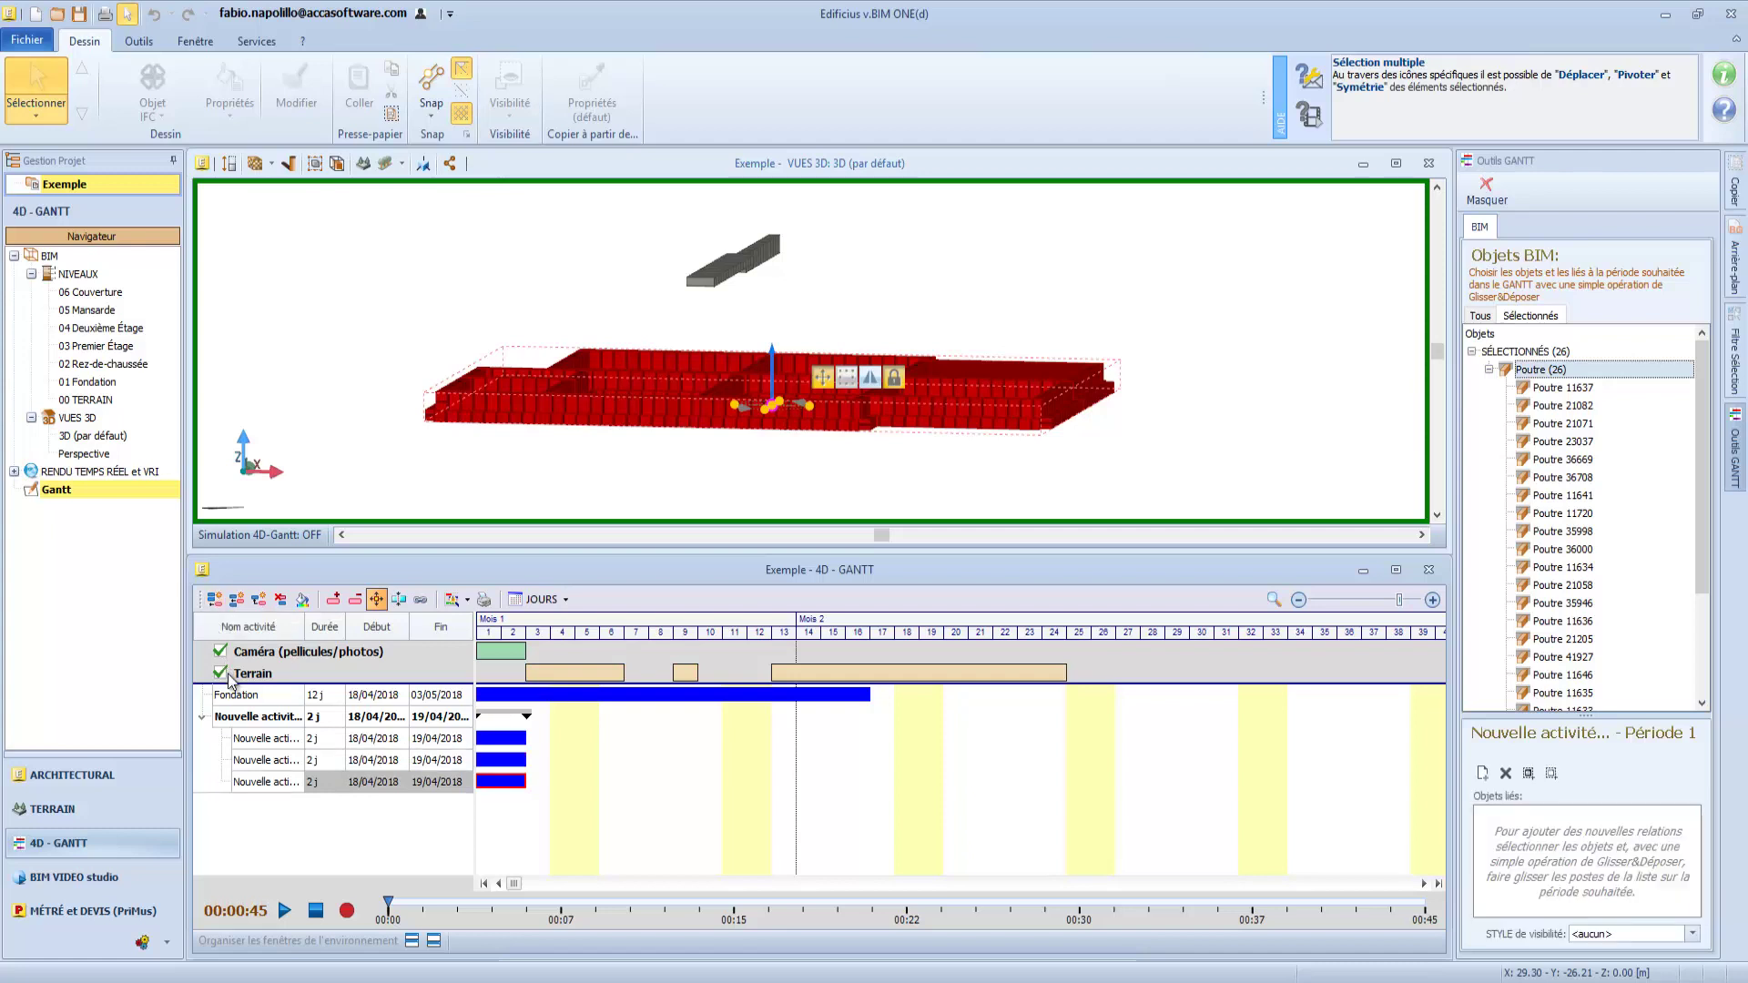
- Rename the parent activity as Planchers and its first sub-activity as plancher 1
click(247, 716)
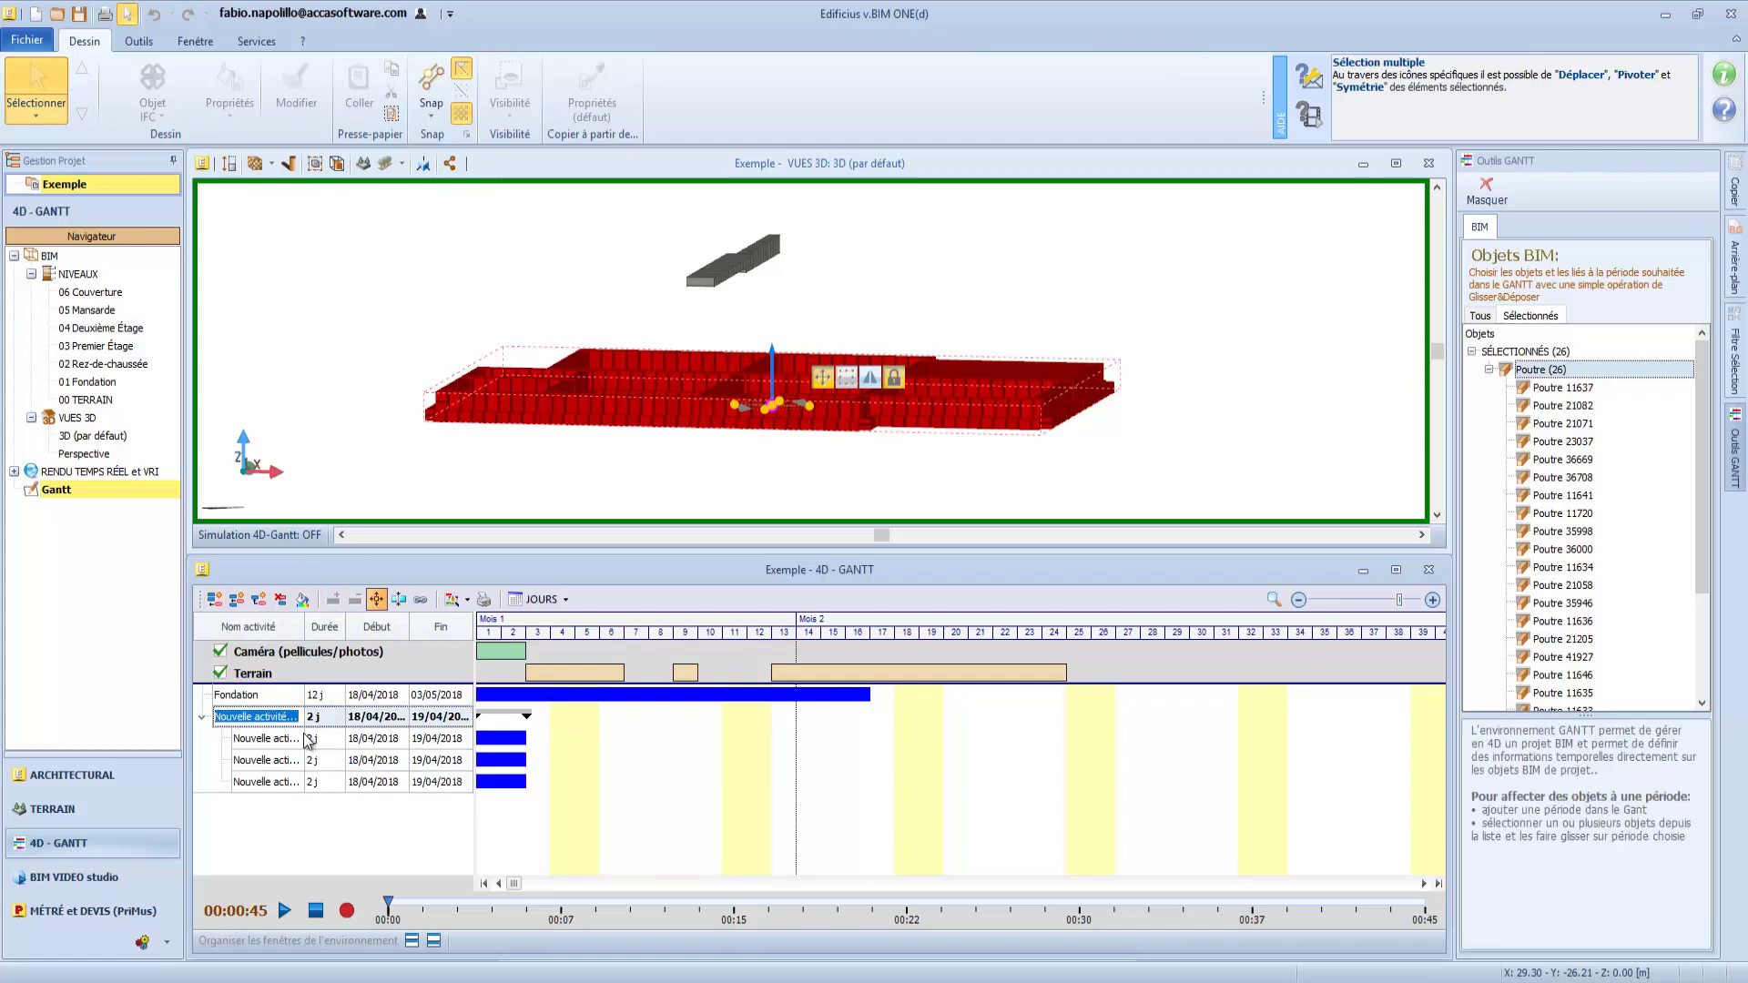
text(Planchers)
click(260, 734)
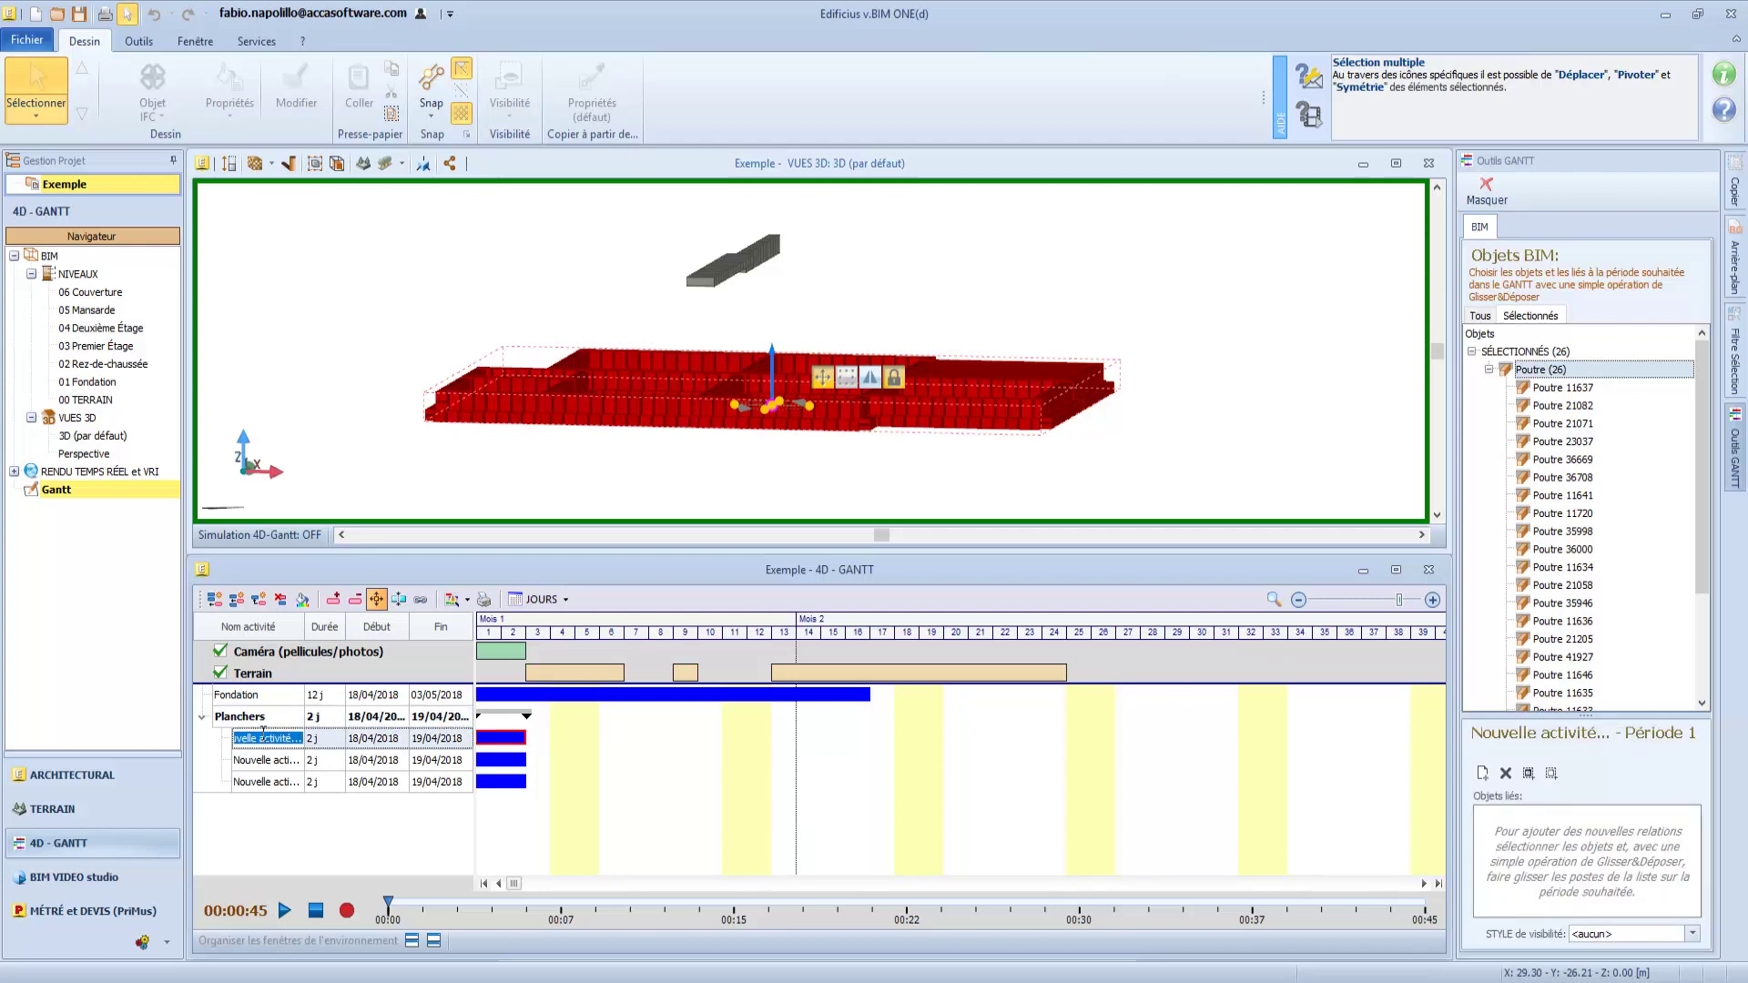
text(planch)
text(er 1)
key(Return)
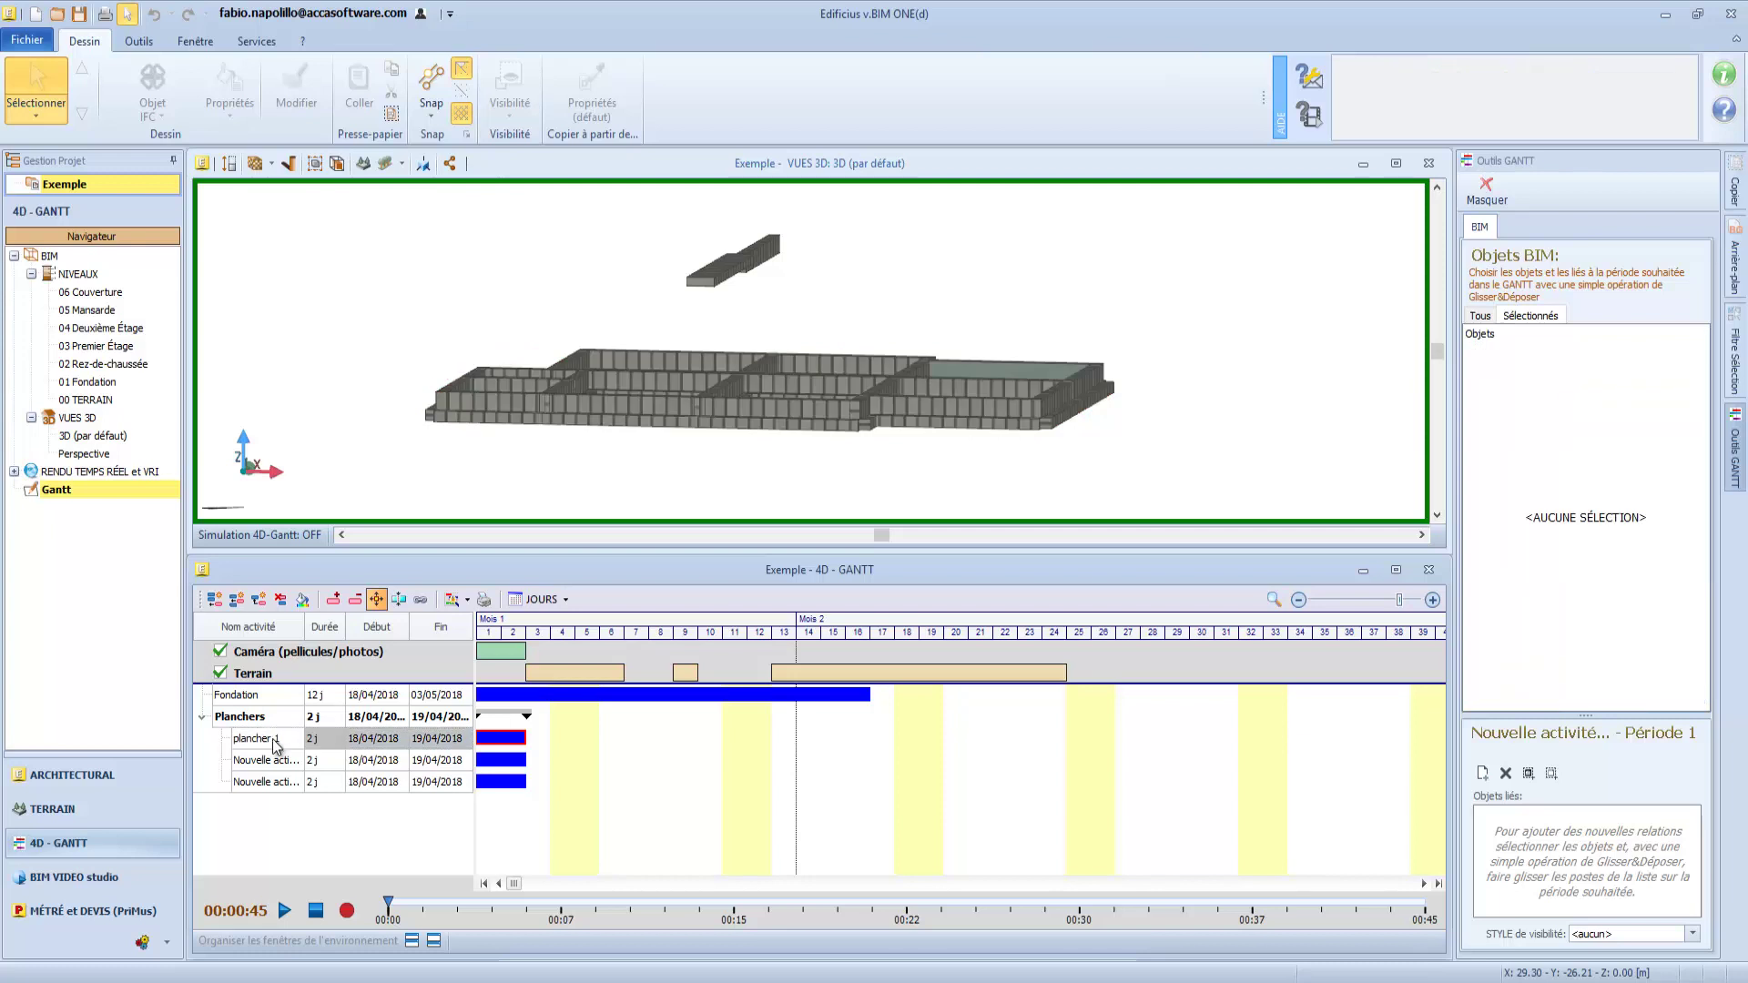
- Schedule the three Planchers sub-activities in successive 5-day periods: 07/05 to 11/05, 14/05 to 18/05 and 21/05 to 25/05/2018
drag(502, 737, 1067, 737)
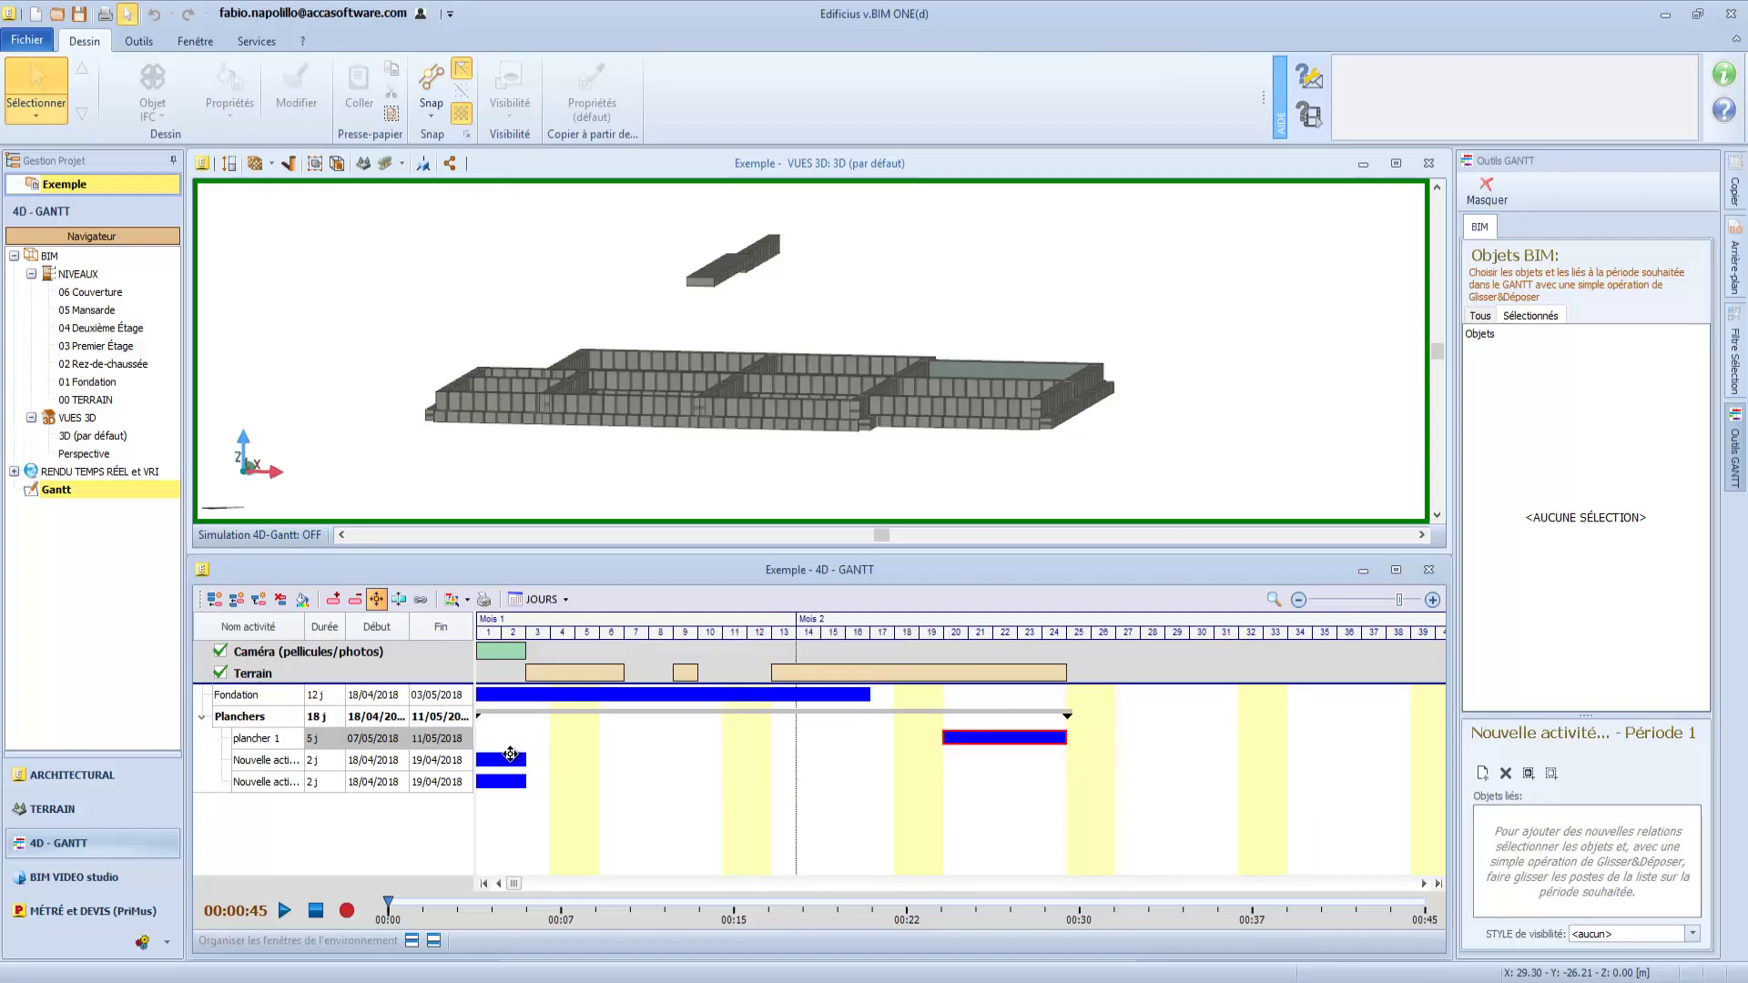
drag(510, 760, 1238, 760)
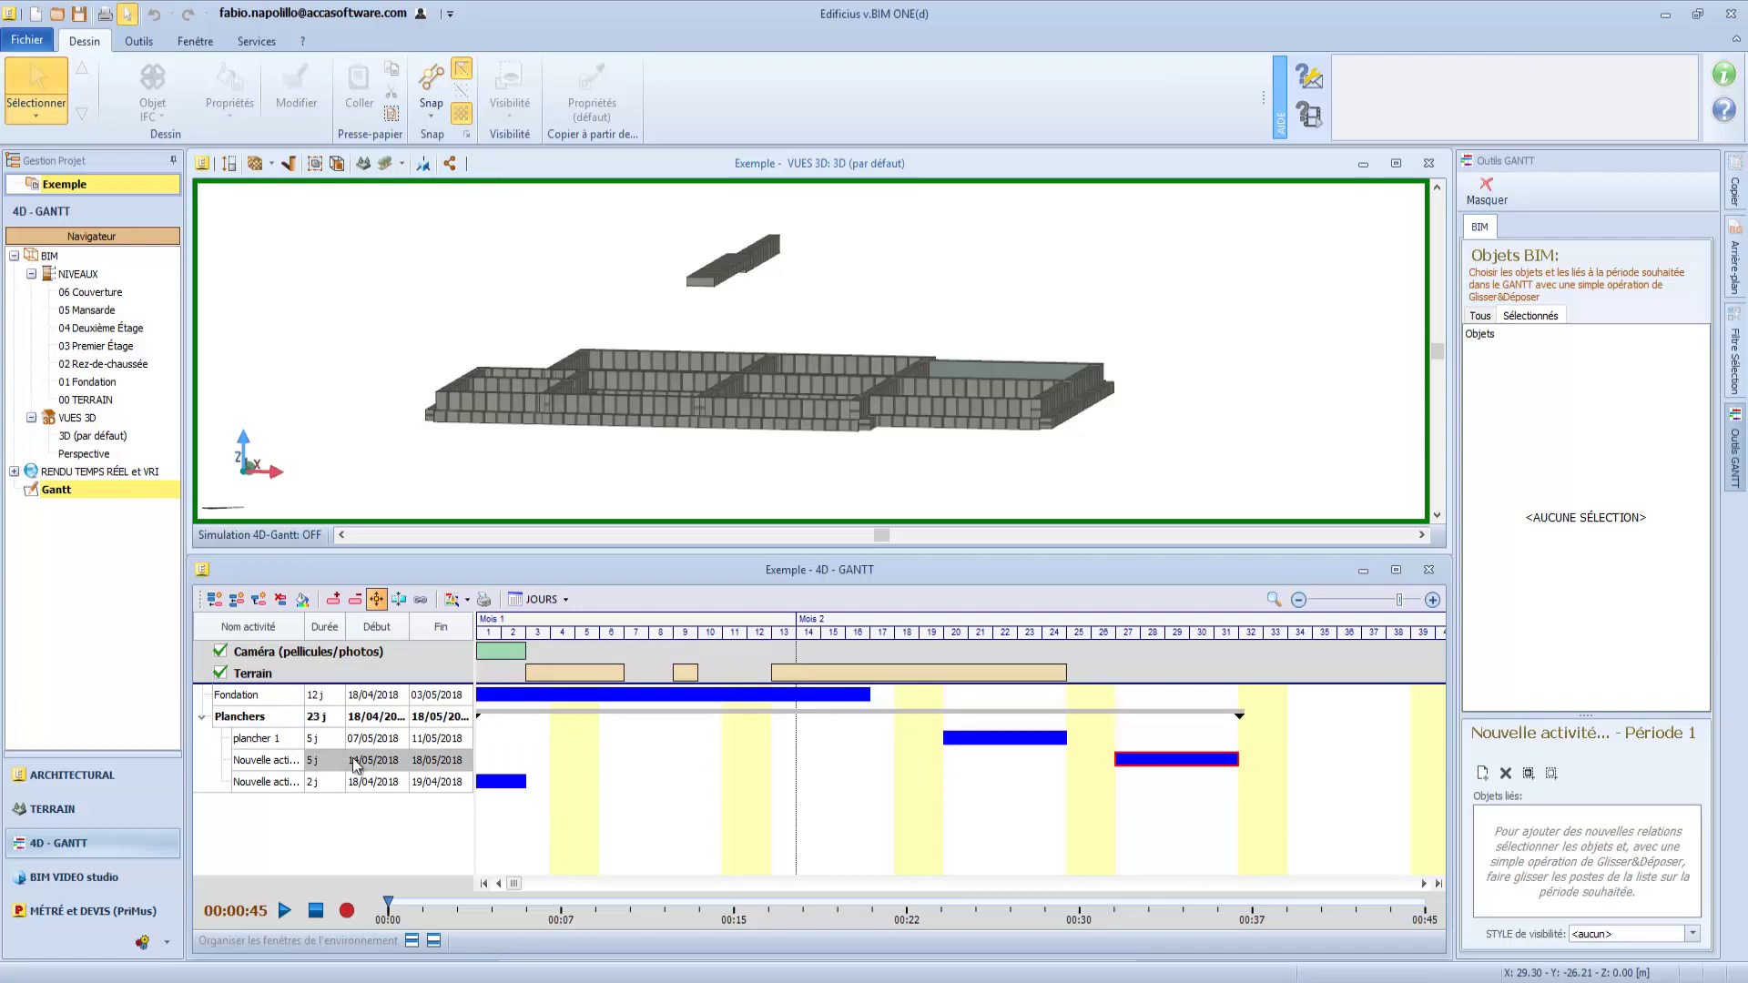
drag(499, 783, 1411, 784)
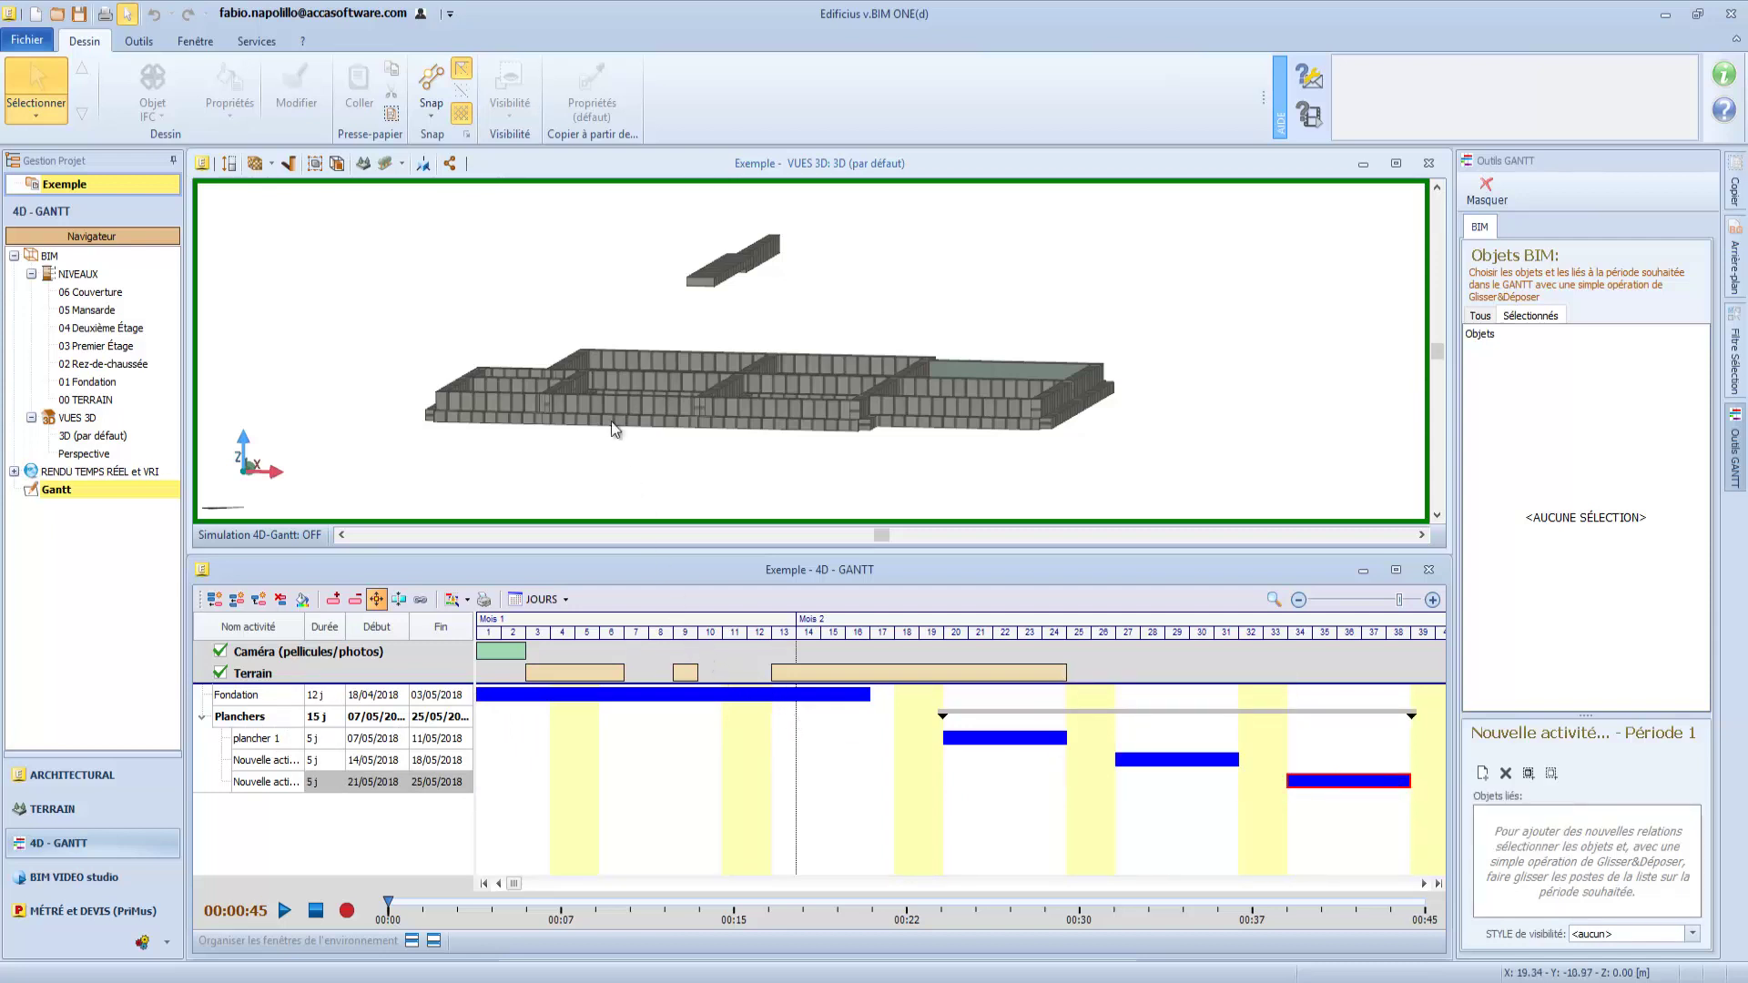
- Show the horizontal envelopes (Enveloppe horizontale) together with the beams in the 3D view
click(504, 162)
click(508, 116)
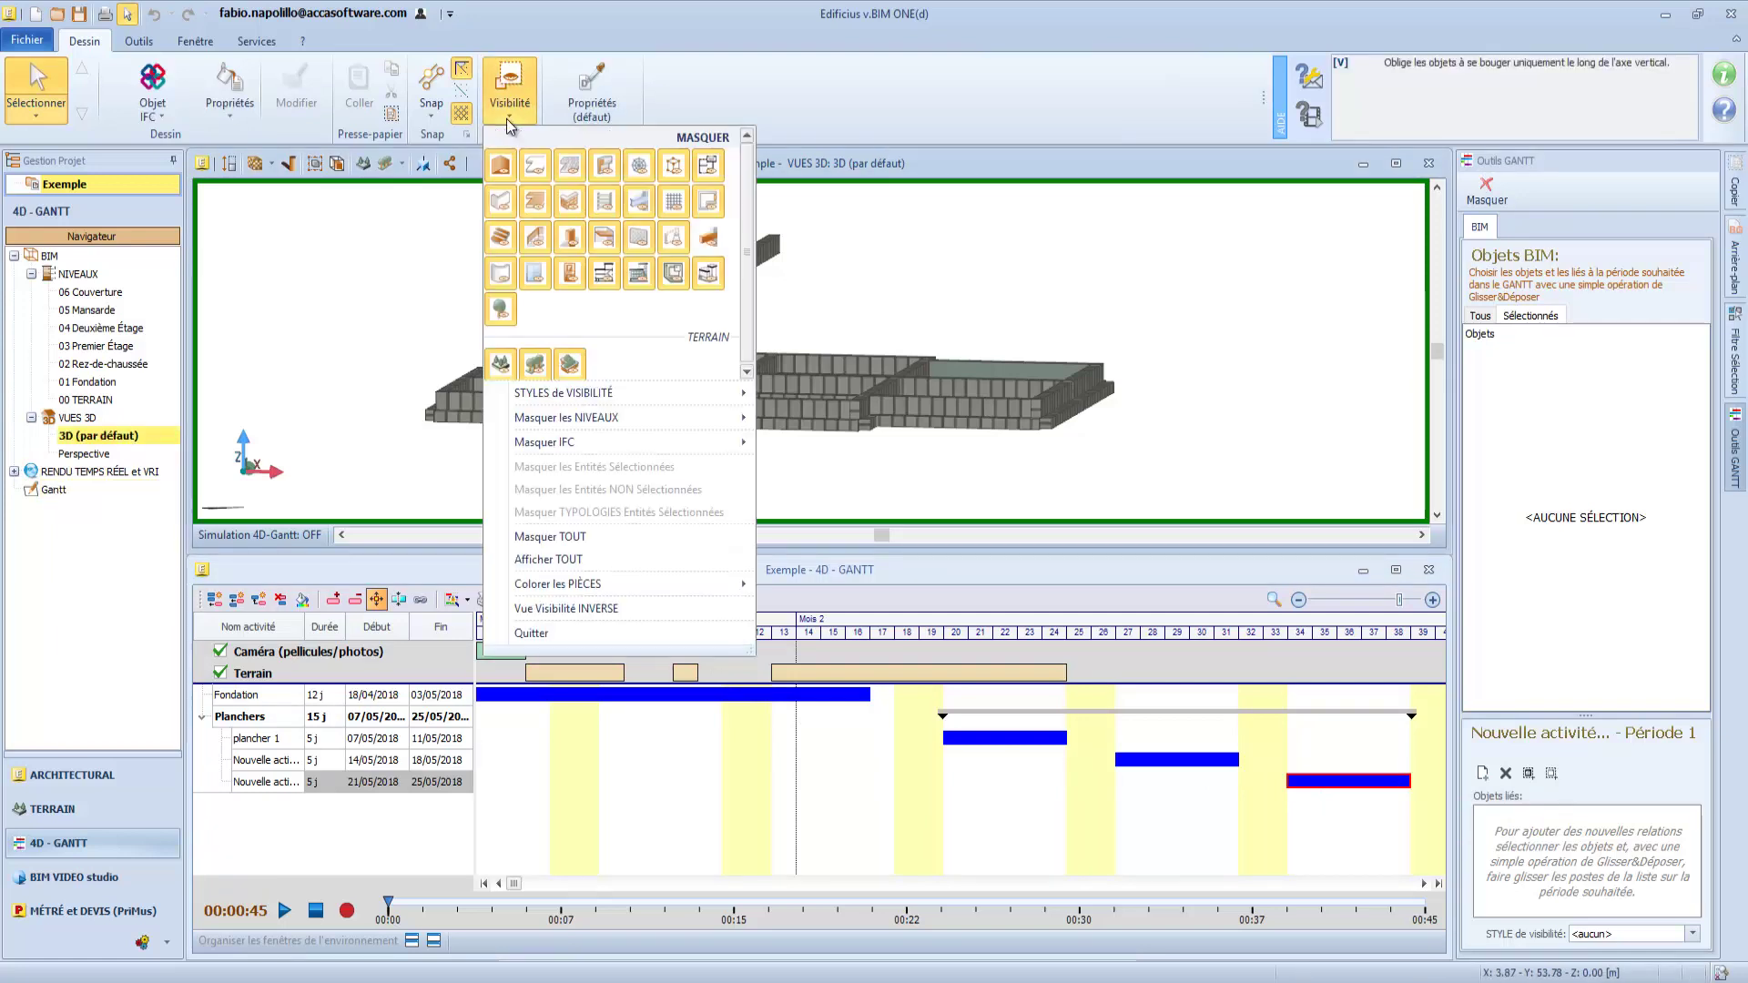
click(537, 169)
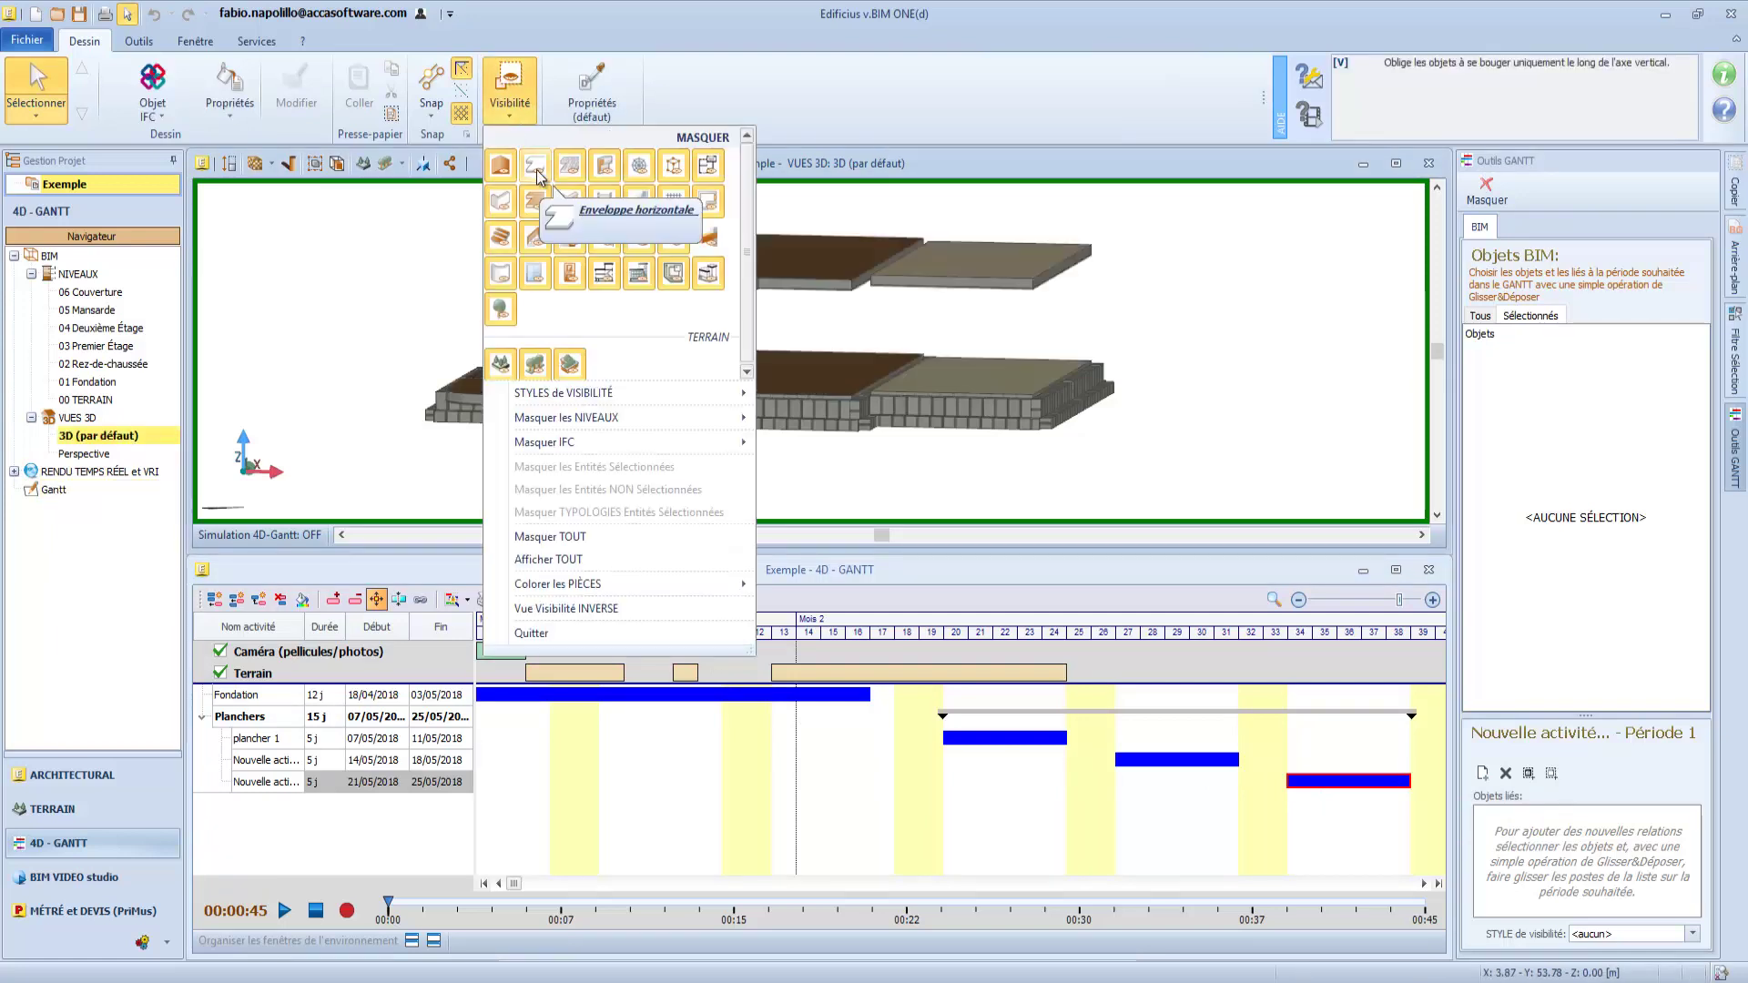
click(520, 113)
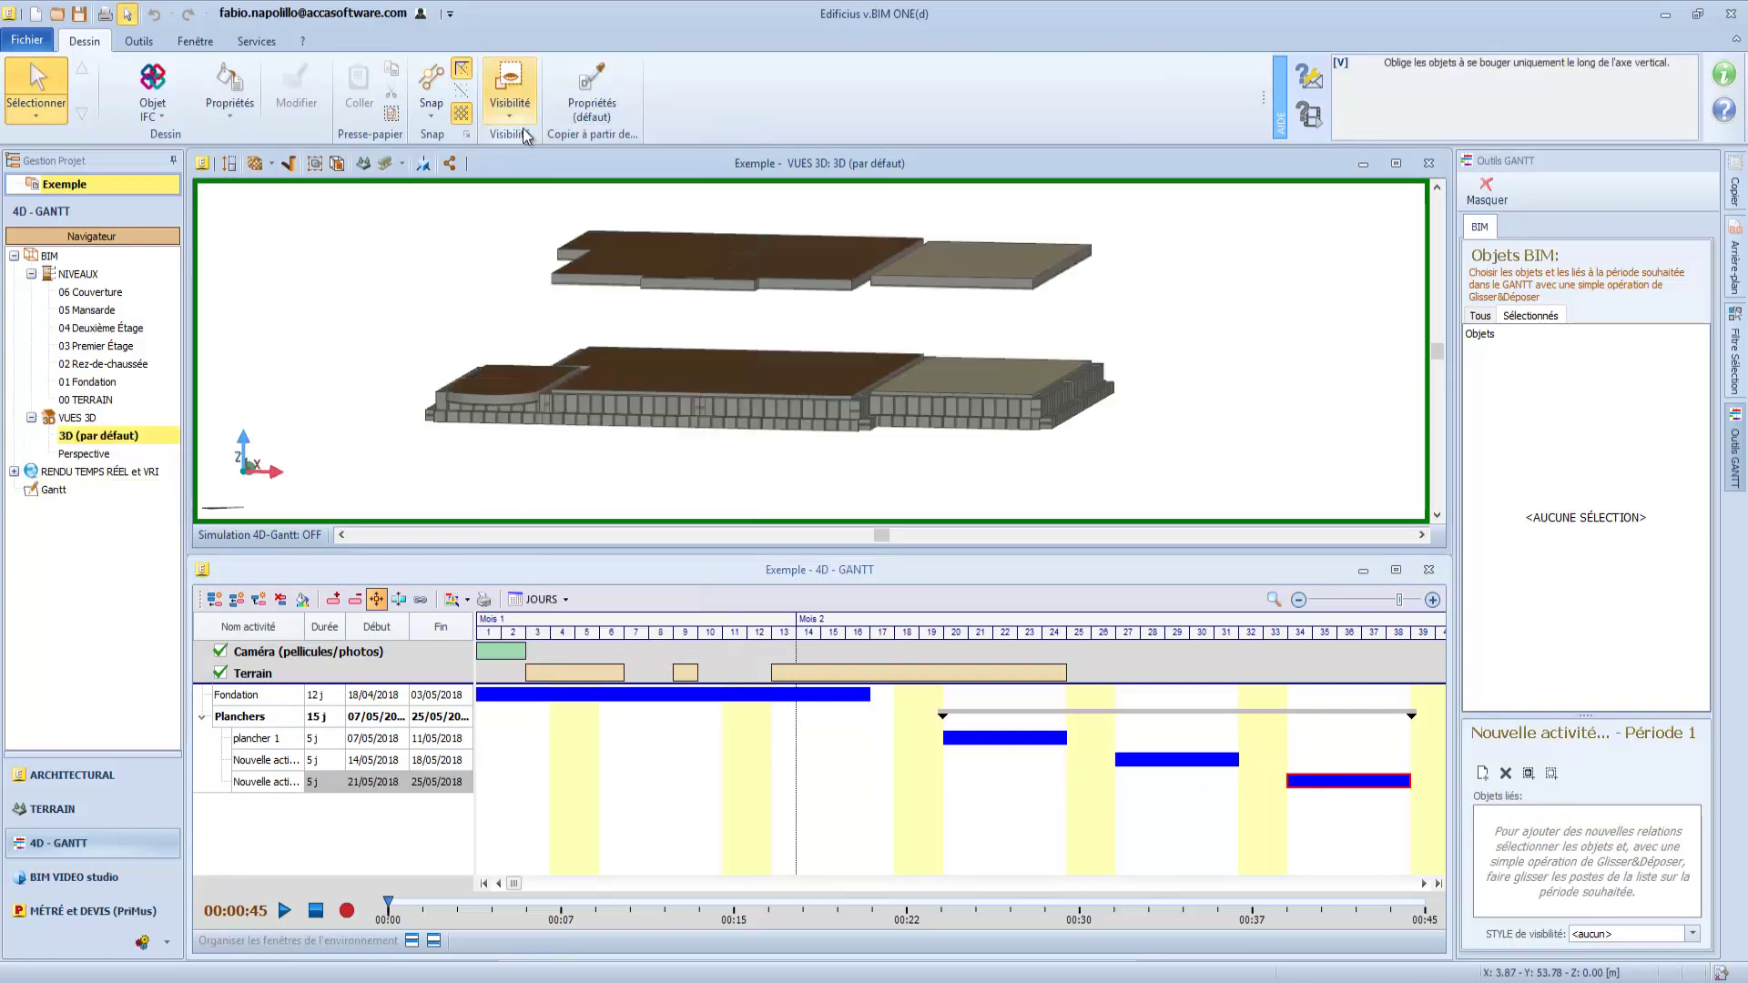
- Link the small rounded slab on the lowest floor to the plancher 1 period
middle_drag(647, 327, 631, 359)
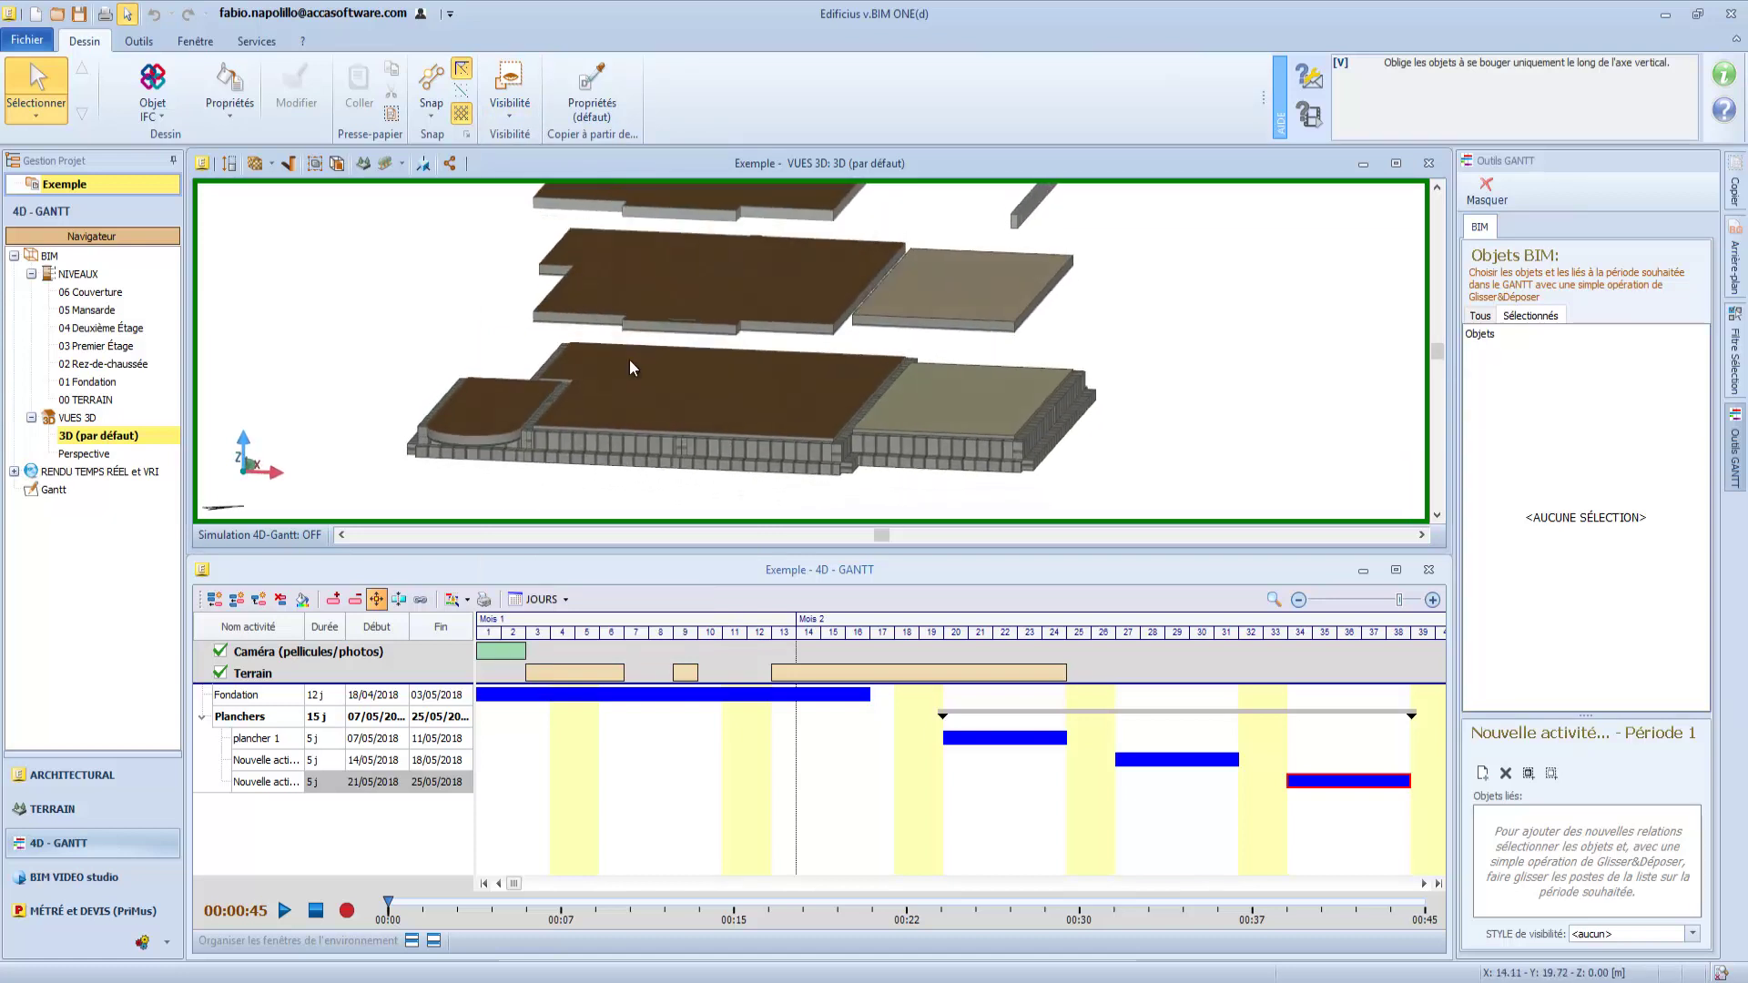
click(467, 414)
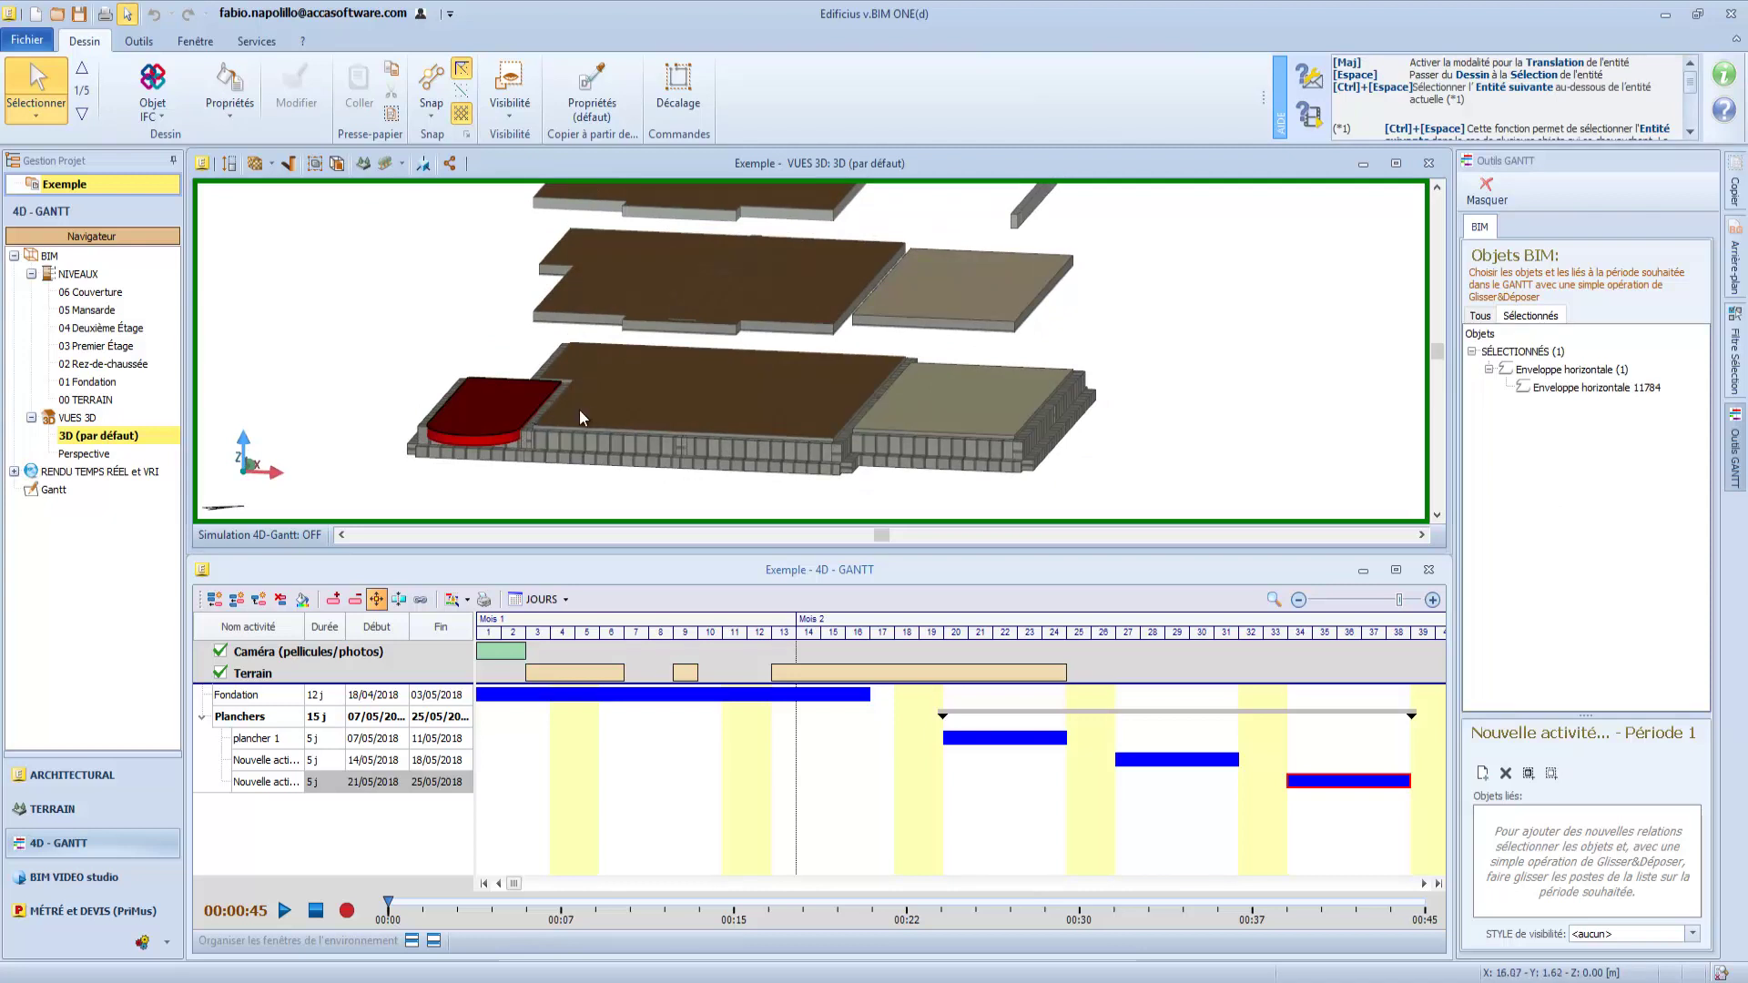
click(1008, 744)
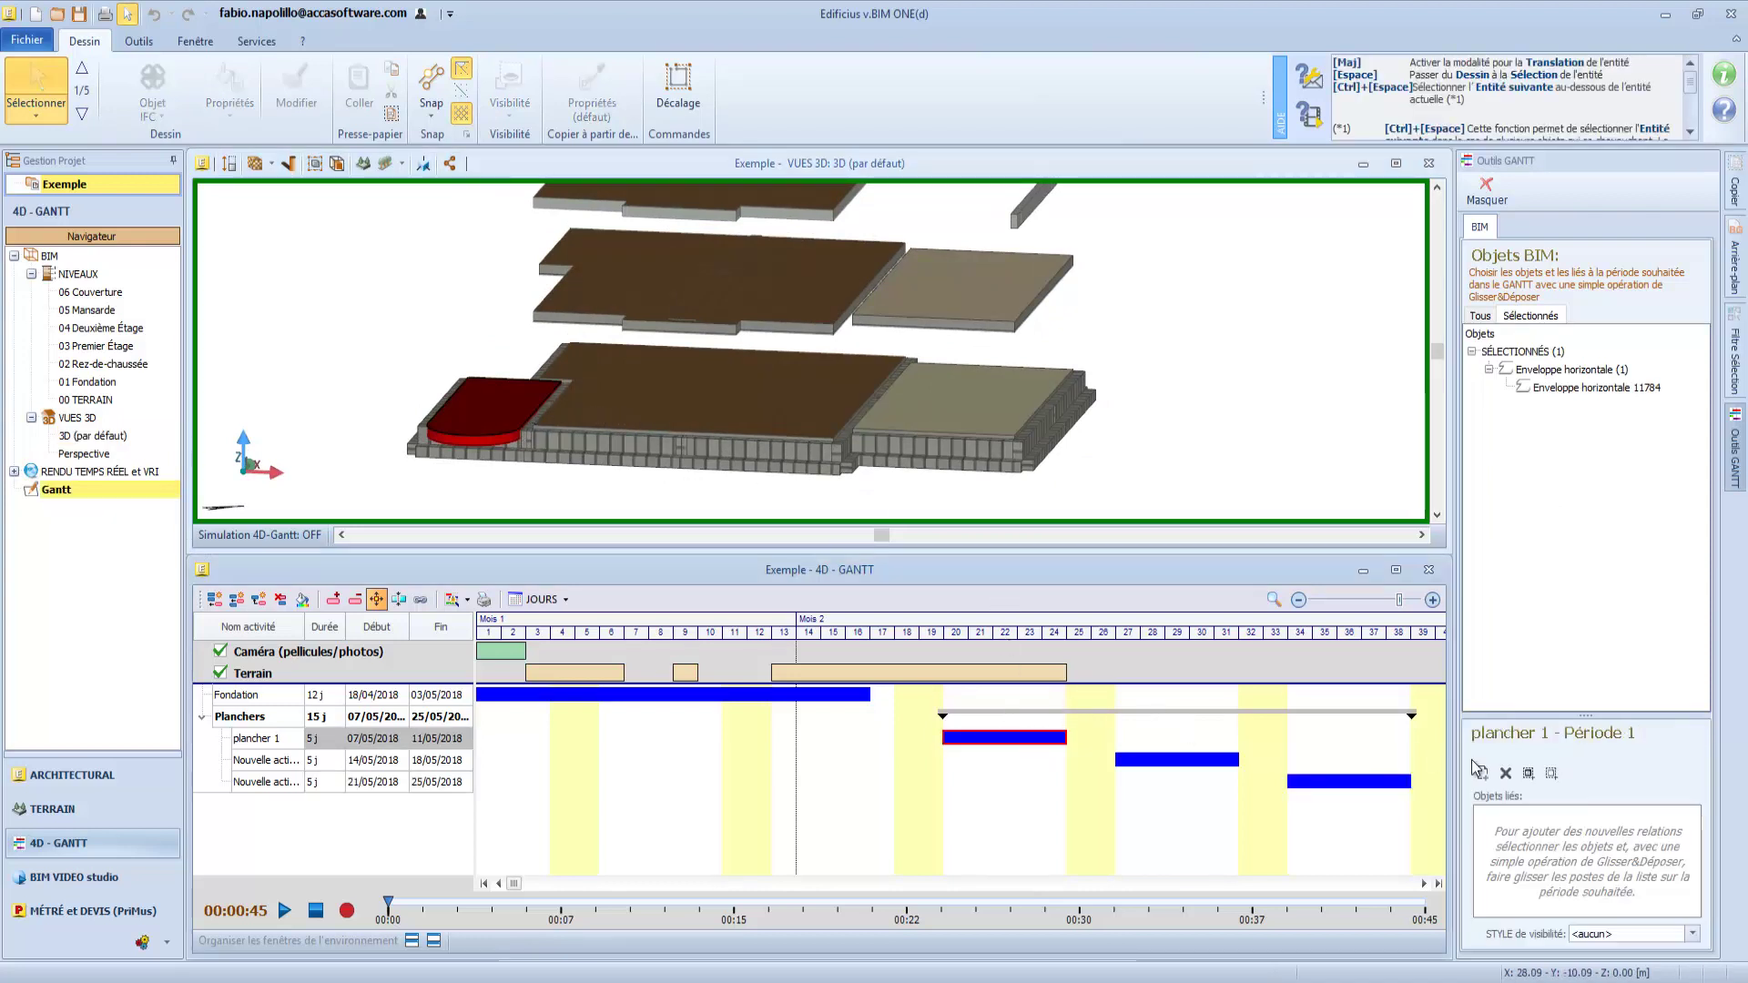
click(1477, 771)
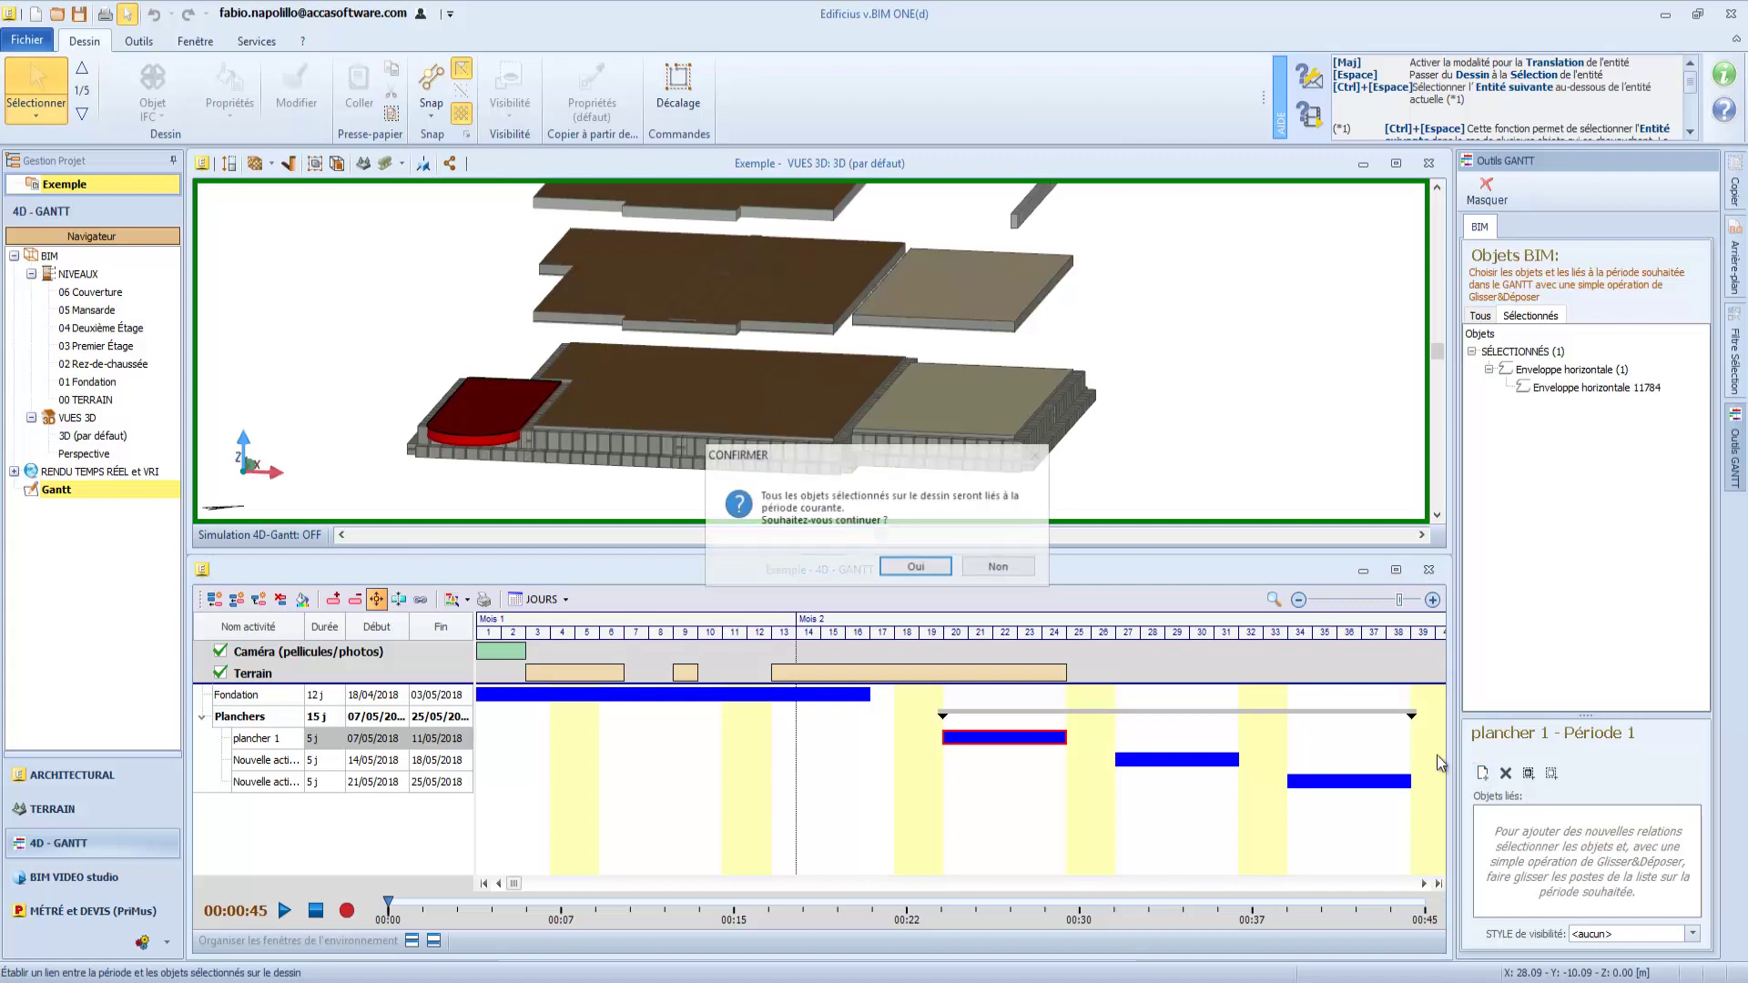
click(914, 567)
- Link the large central slab on the lowest floor to the second Planchers sub-activity's period
click(1147, 758)
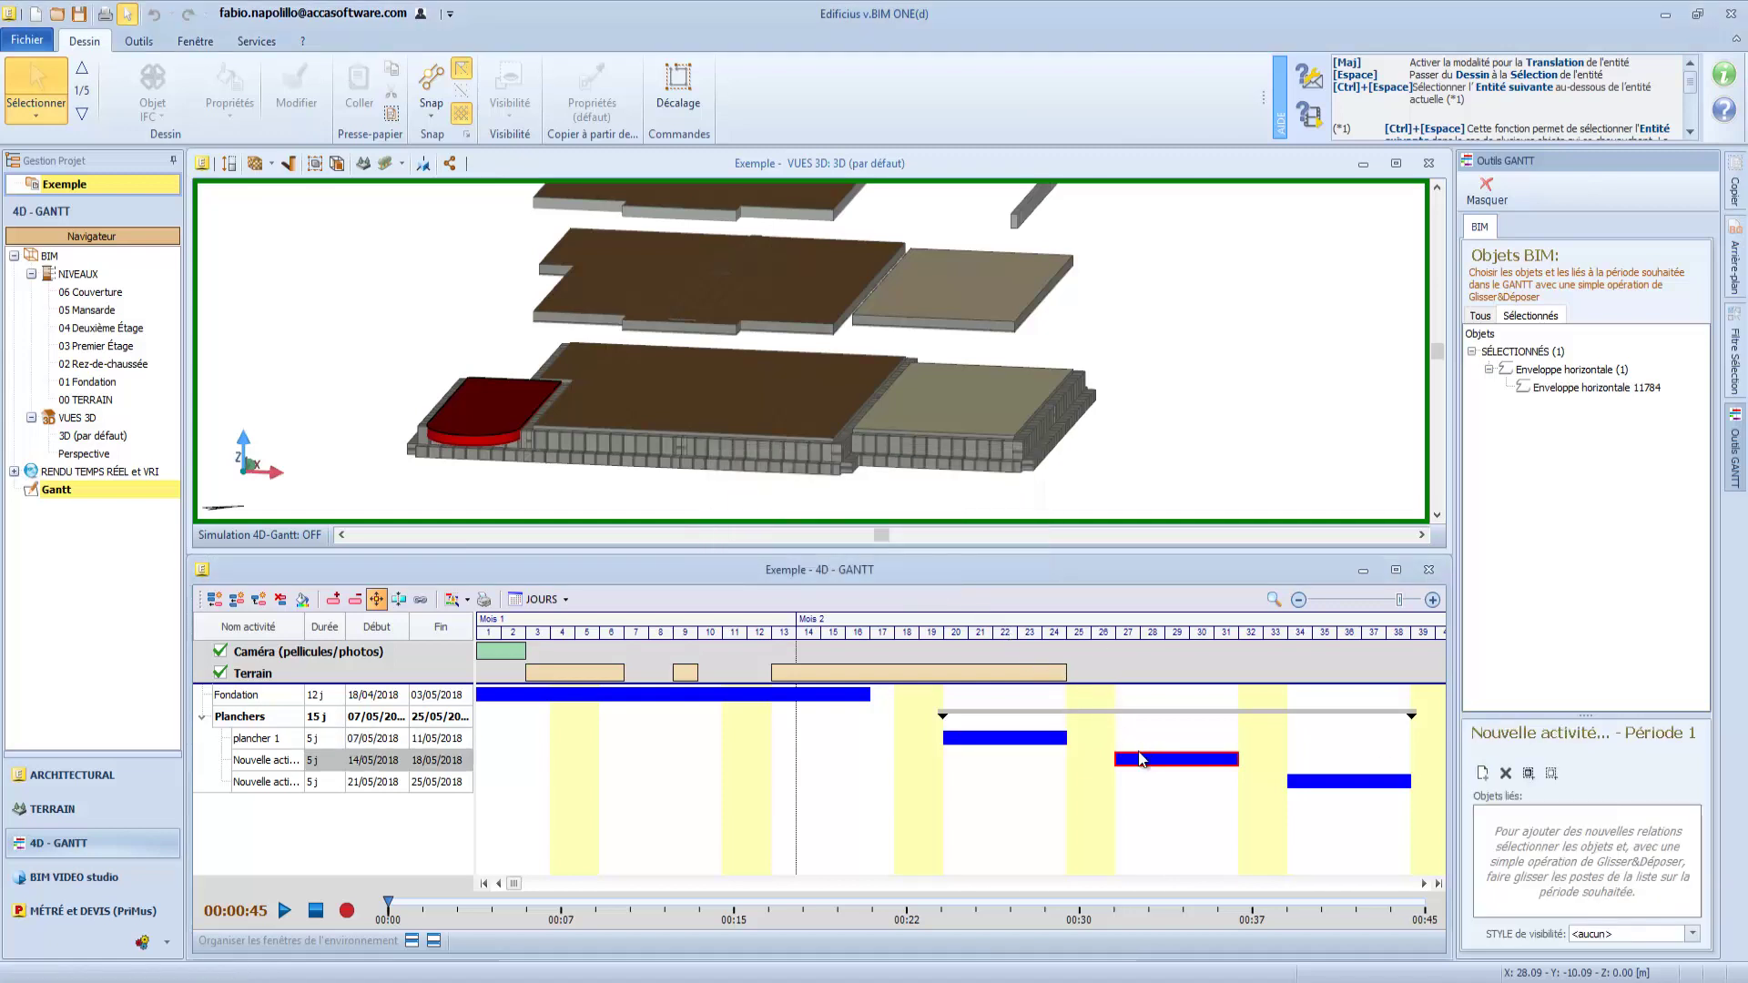
click(719, 408)
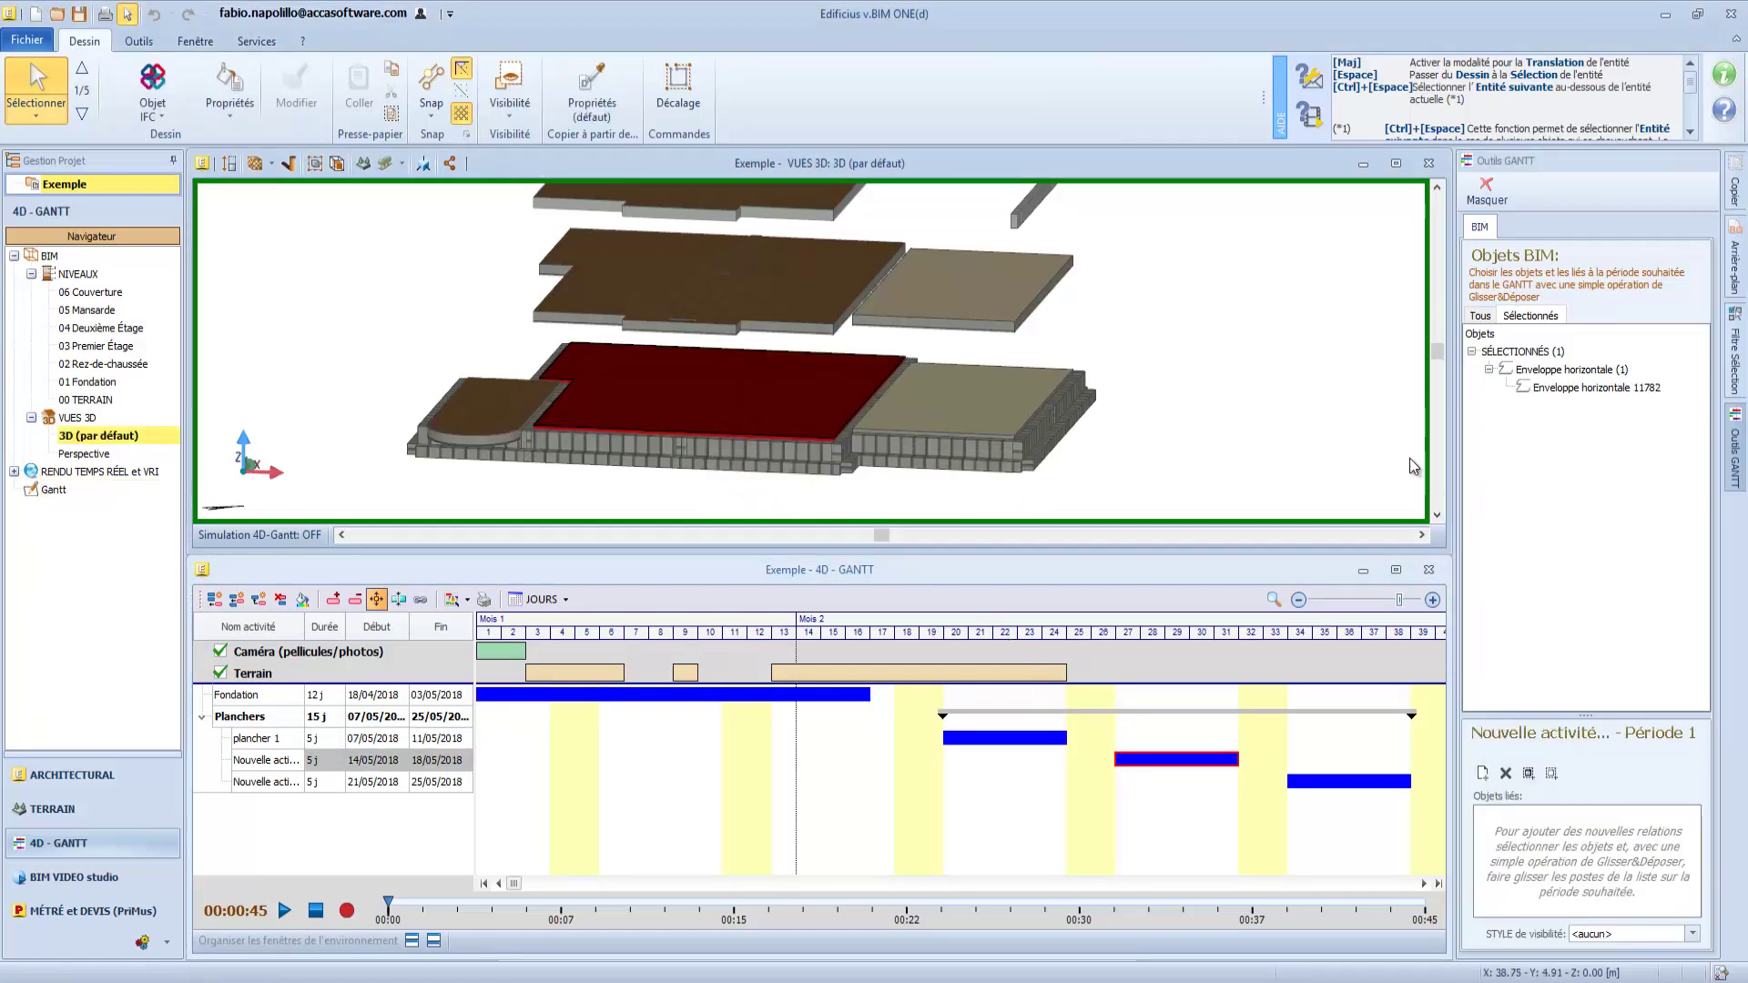
click(1482, 772)
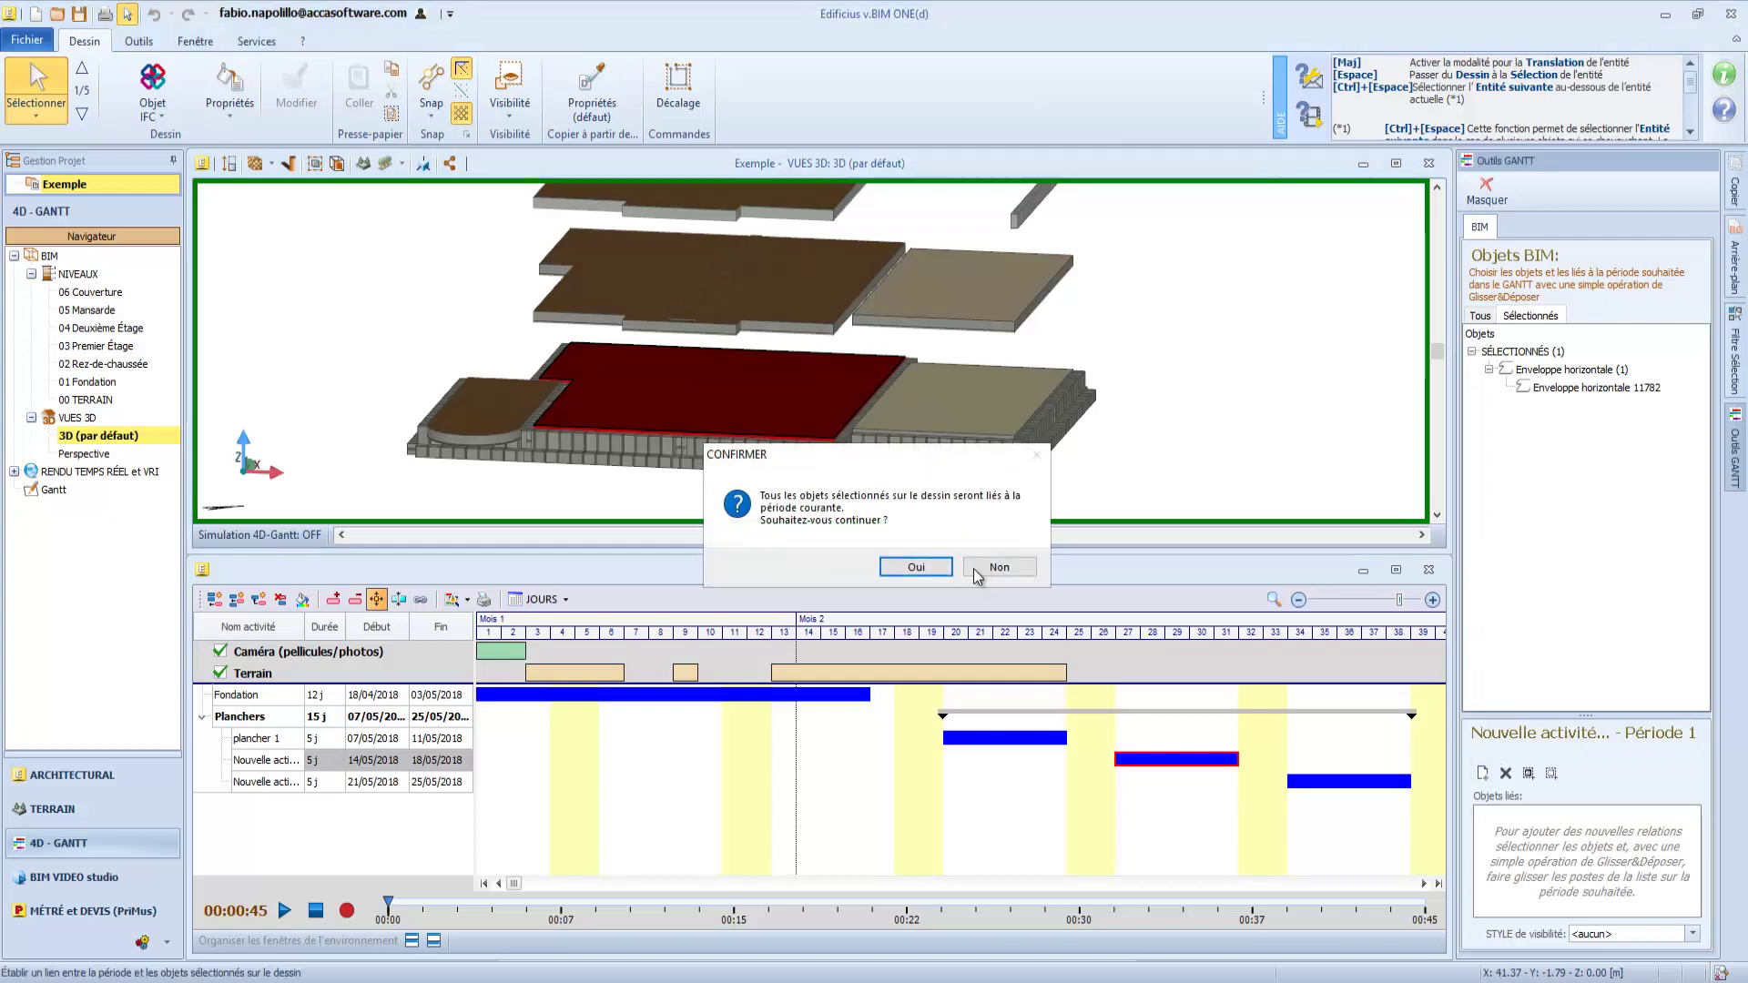
click(916, 568)
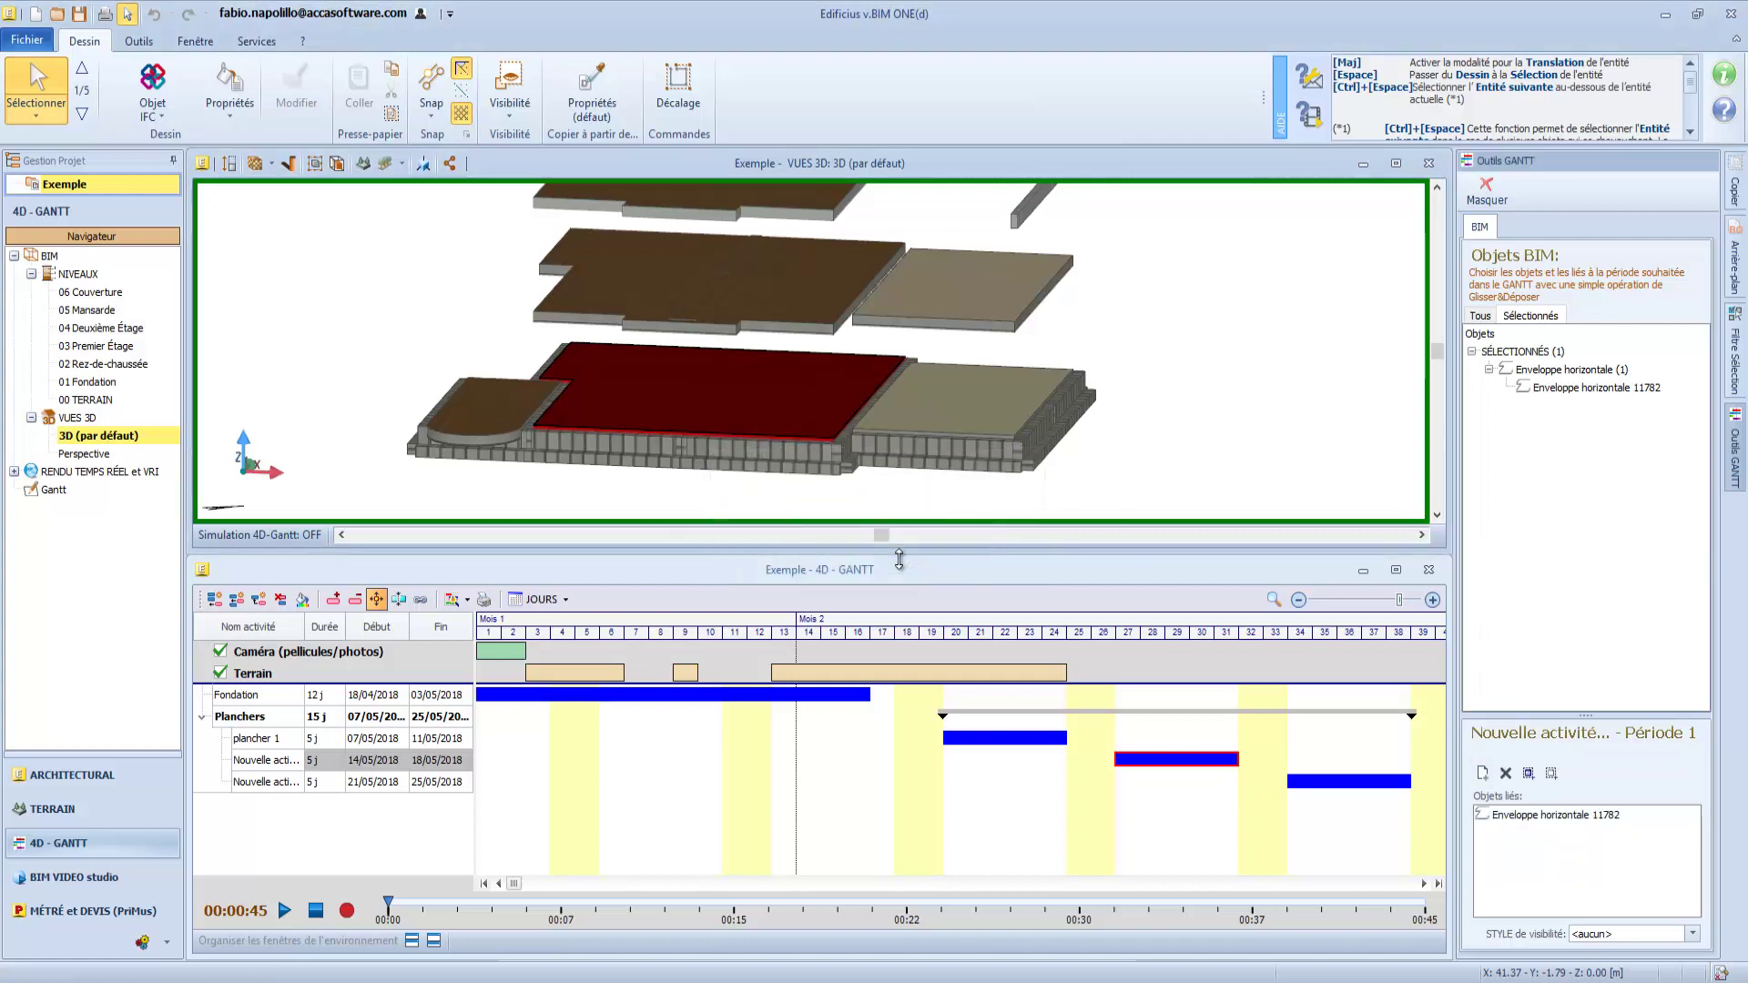
- Link the light-coloured slab beside the large one on the lowest floor to the third Planchers sub-activity's period
click(1294, 776)
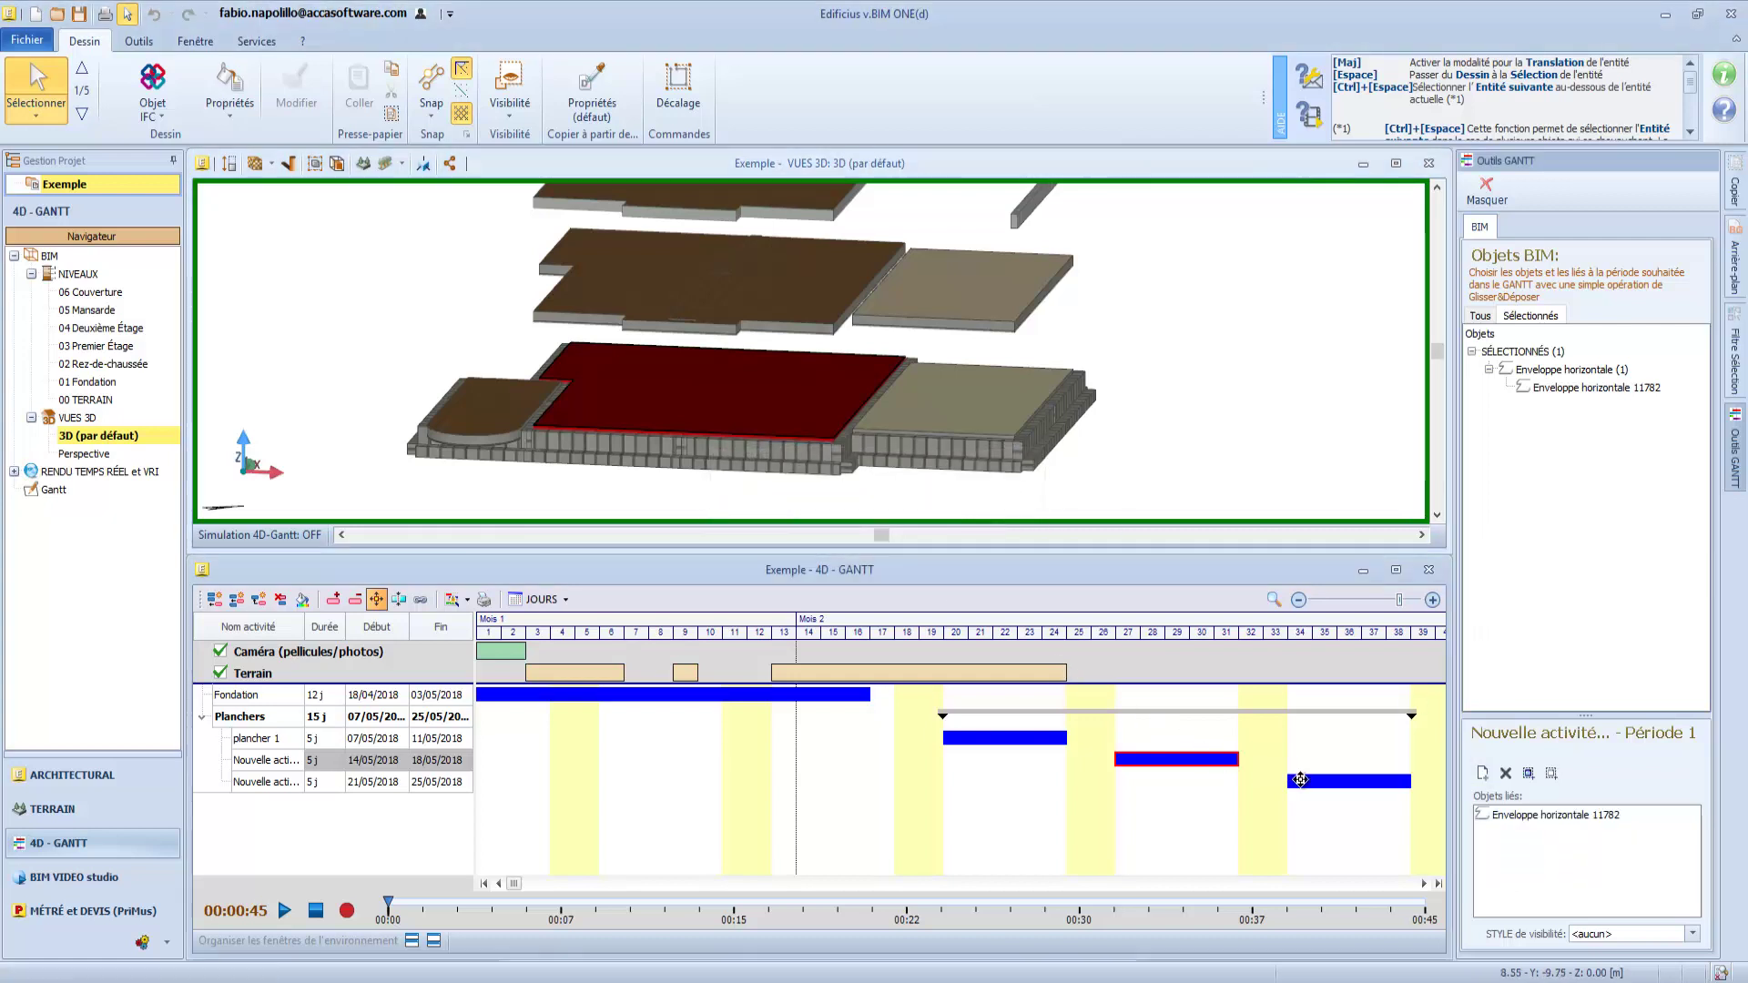
click(969, 410)
click(1482, 772)
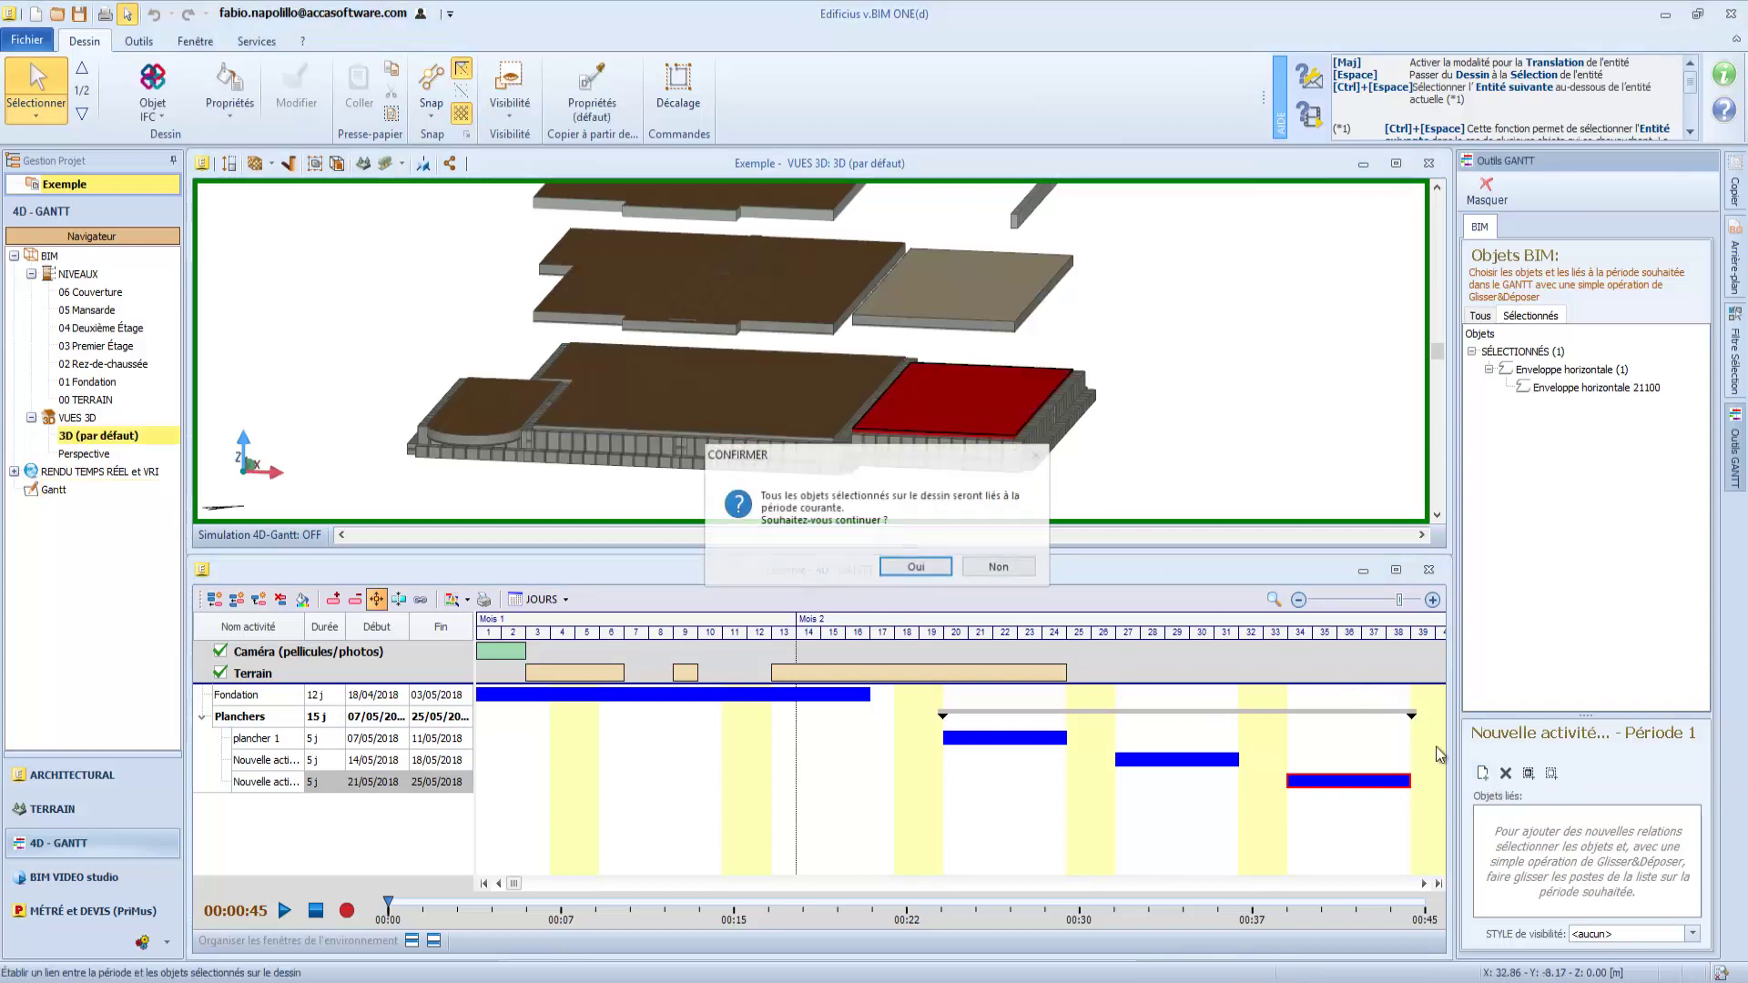
click(916, 567)
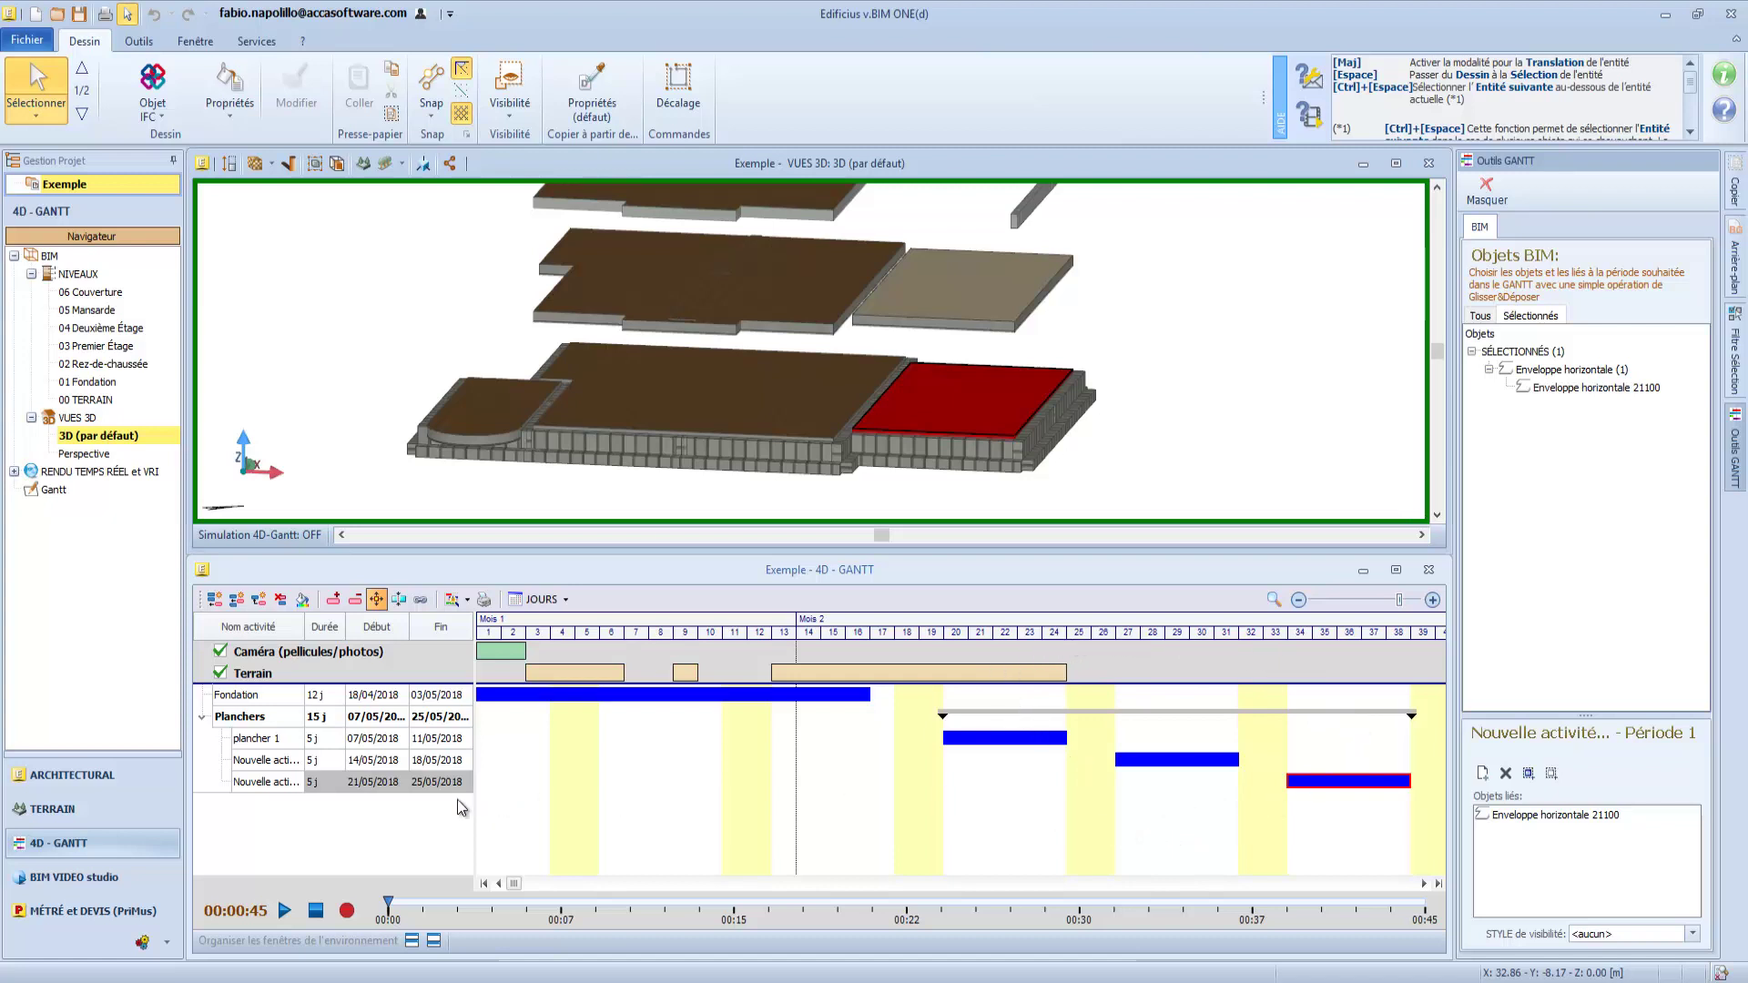
- Add an activity named Escalier at the same level as Planchers and schedule it from 28/05/2018 to 01/06/2018
click(372, 779)
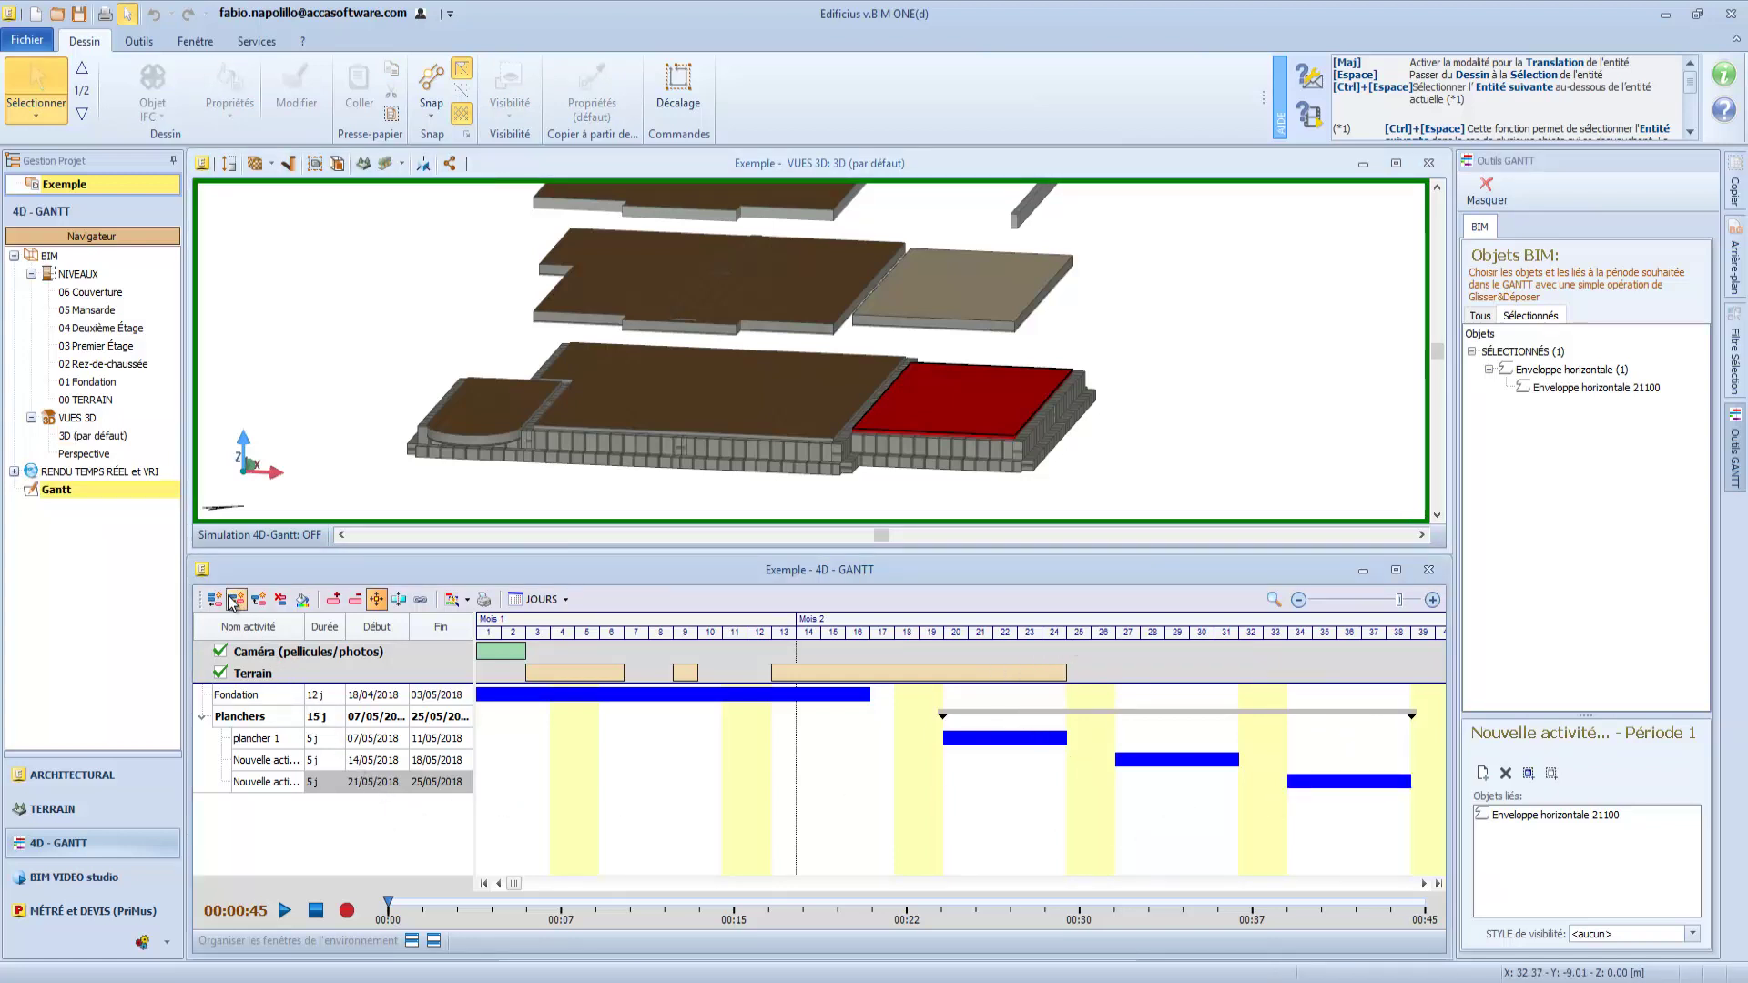
double_click(229, 715)
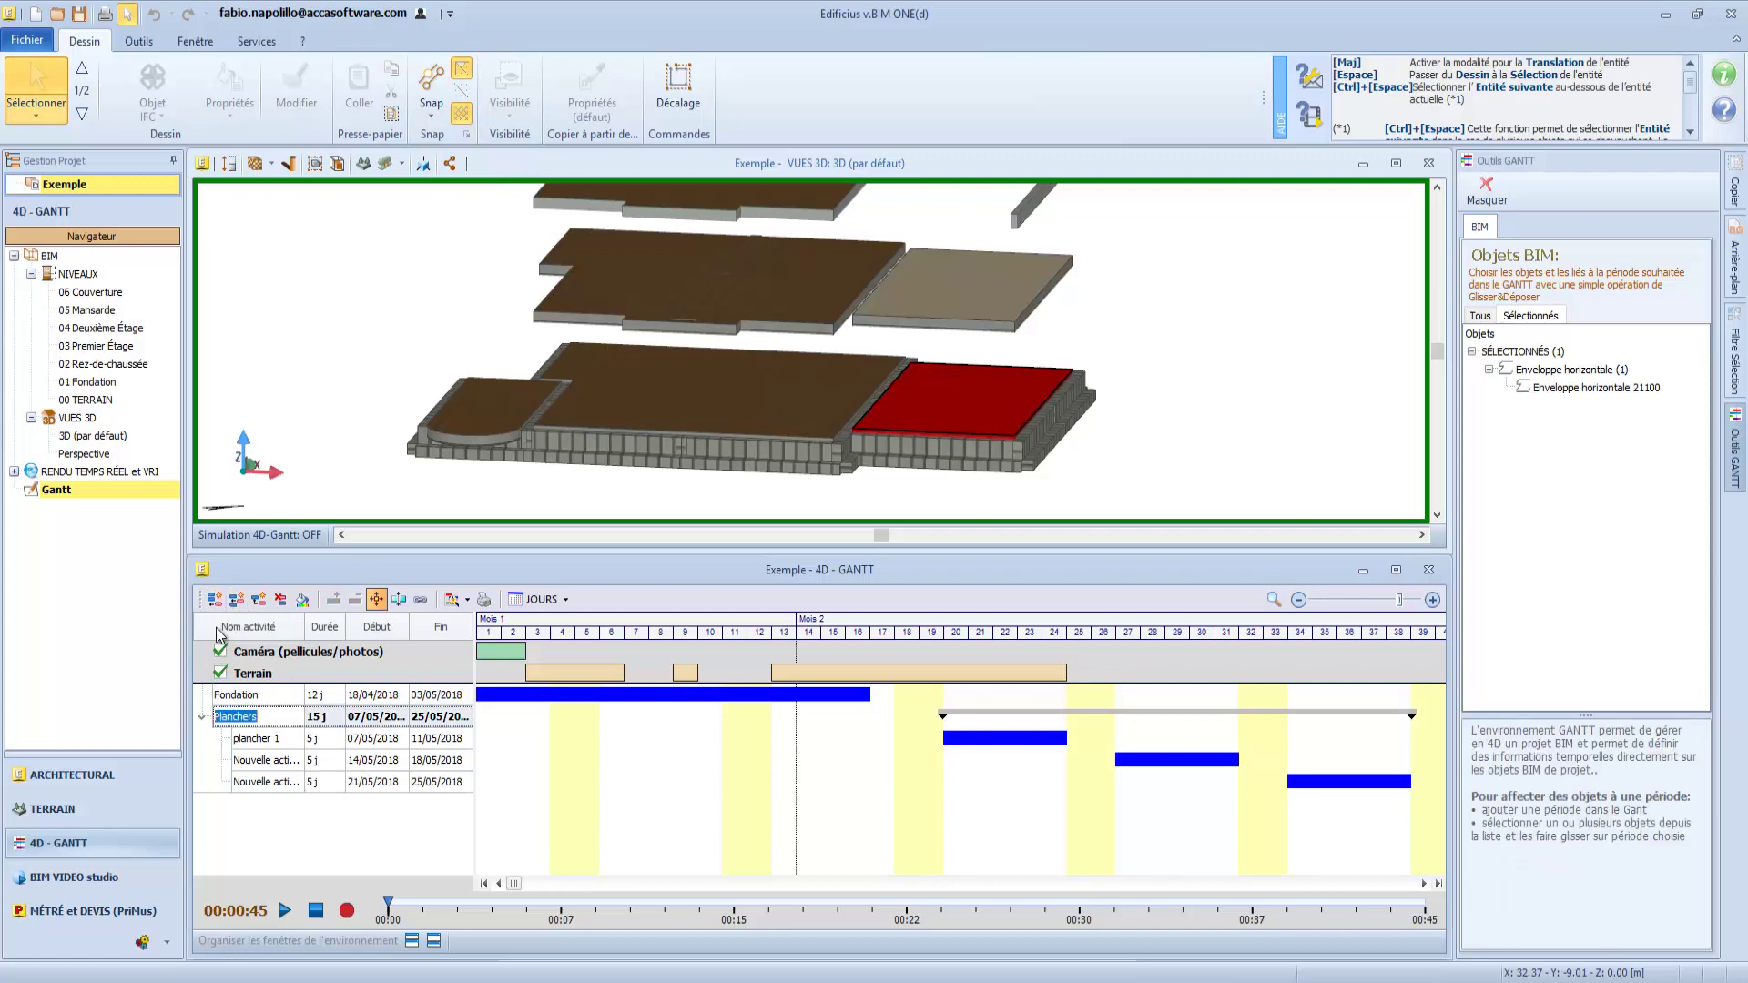
click(215, 599)
double_click(254, 801)
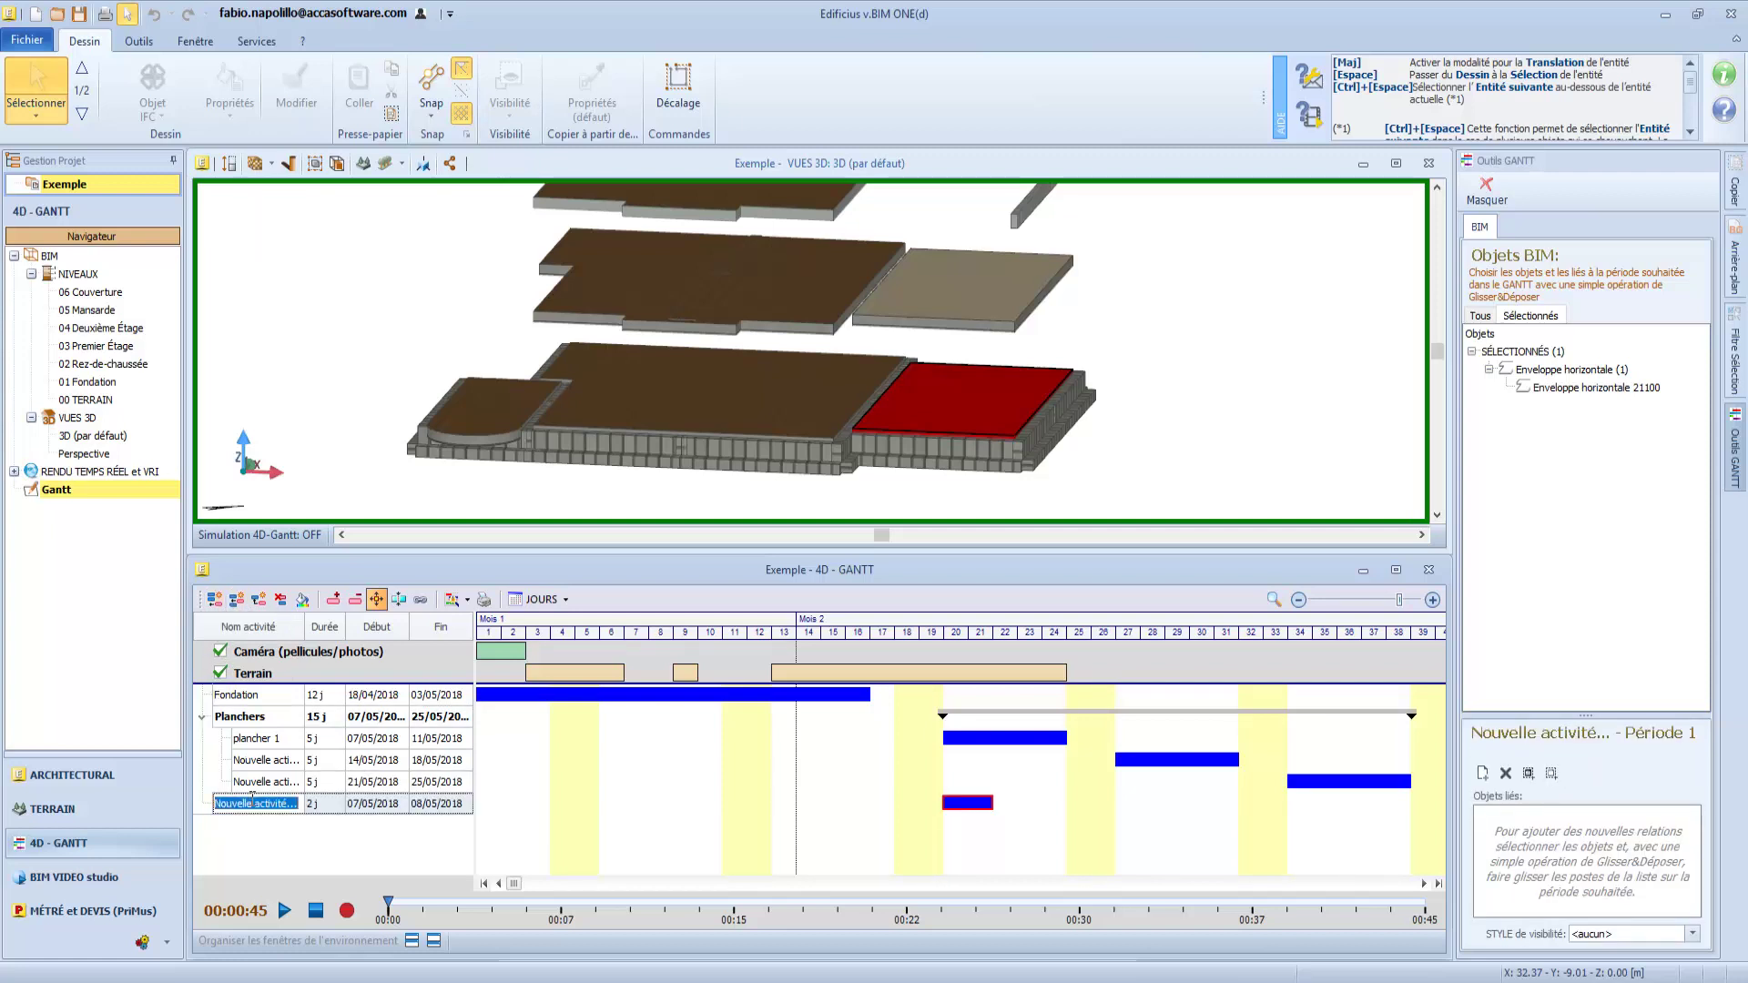
text(Escalier)
drag(512, 883, 545, 891)
drag(545, 803, 1161, 802)
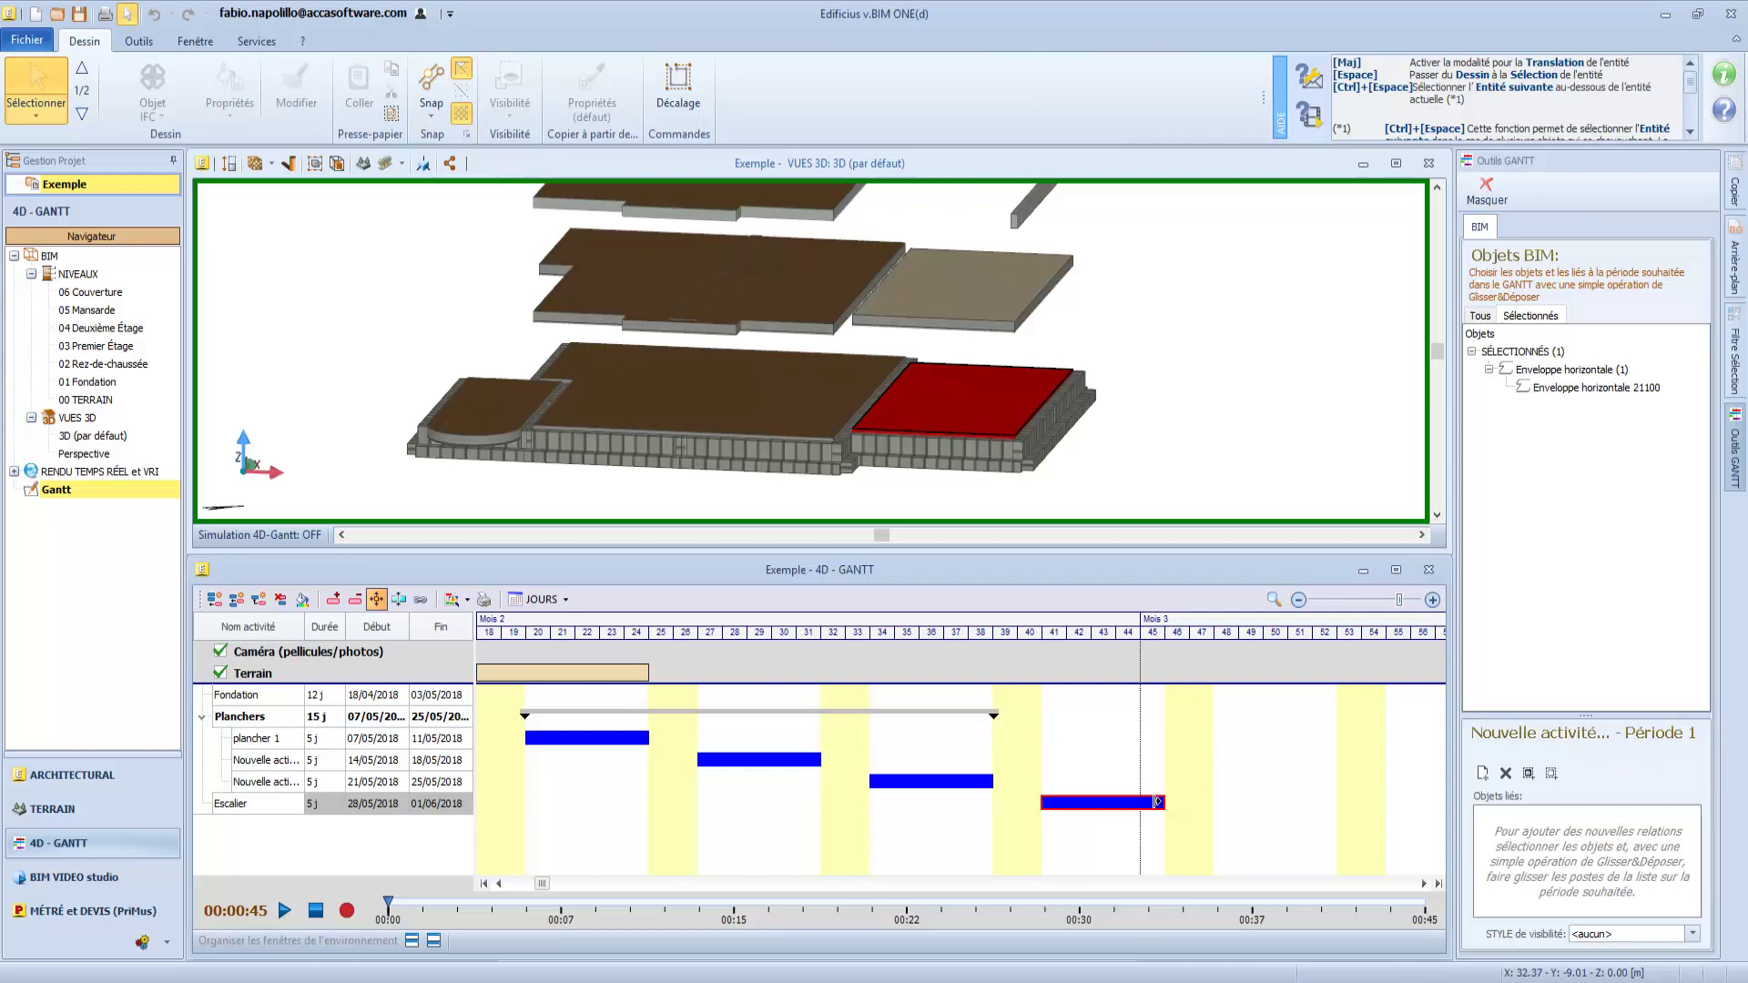
- Add a second and a third 5-day period to Escalier, ending 15/06/2018 and 29/06/2018
click(333, 601)
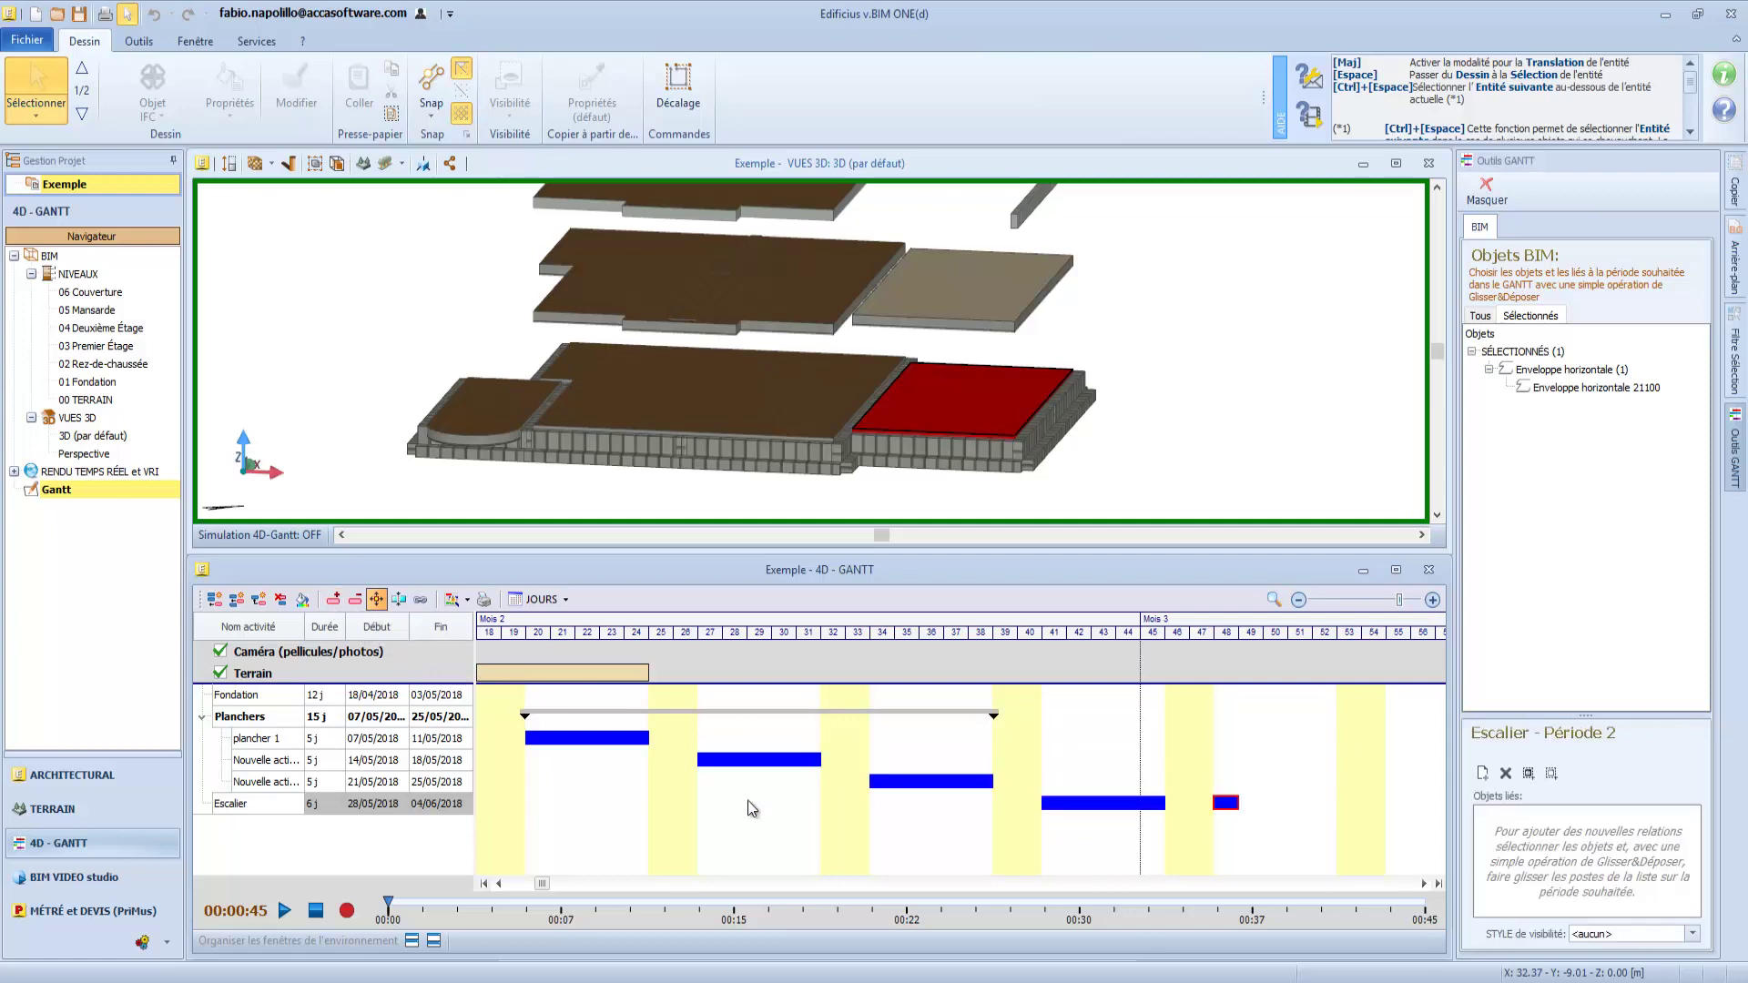
drag(541, 885, 577, 885)
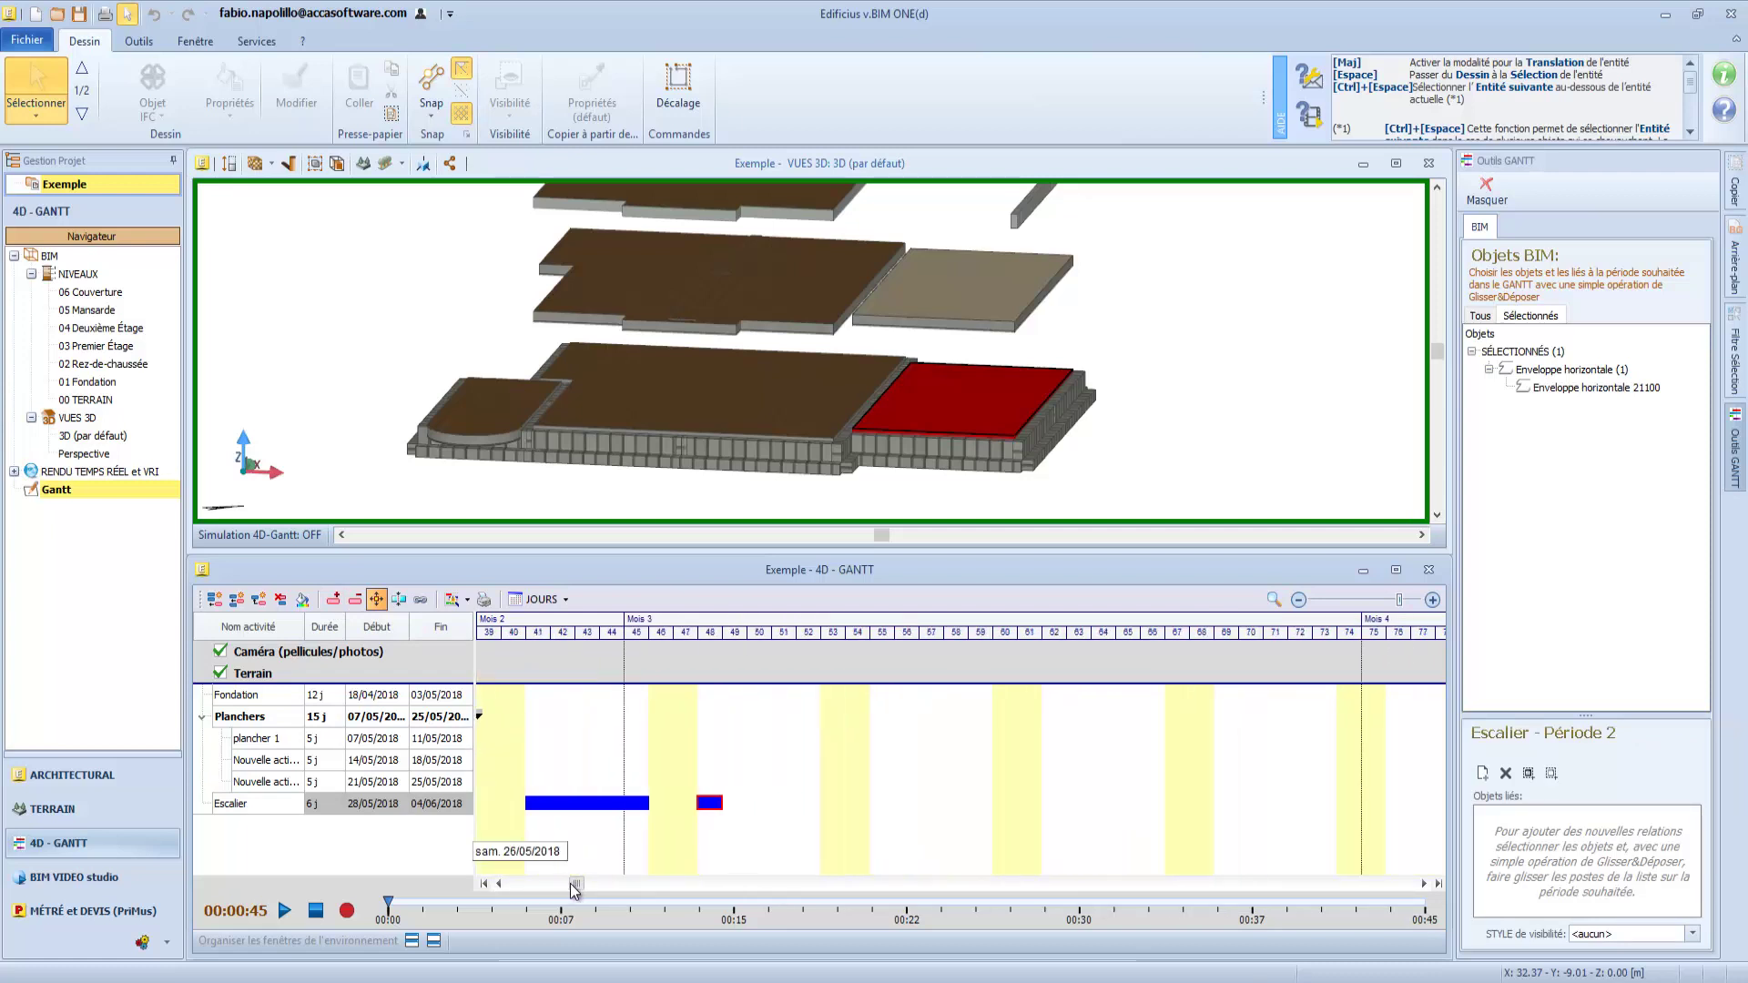
drag(710, 802, 993, 803)
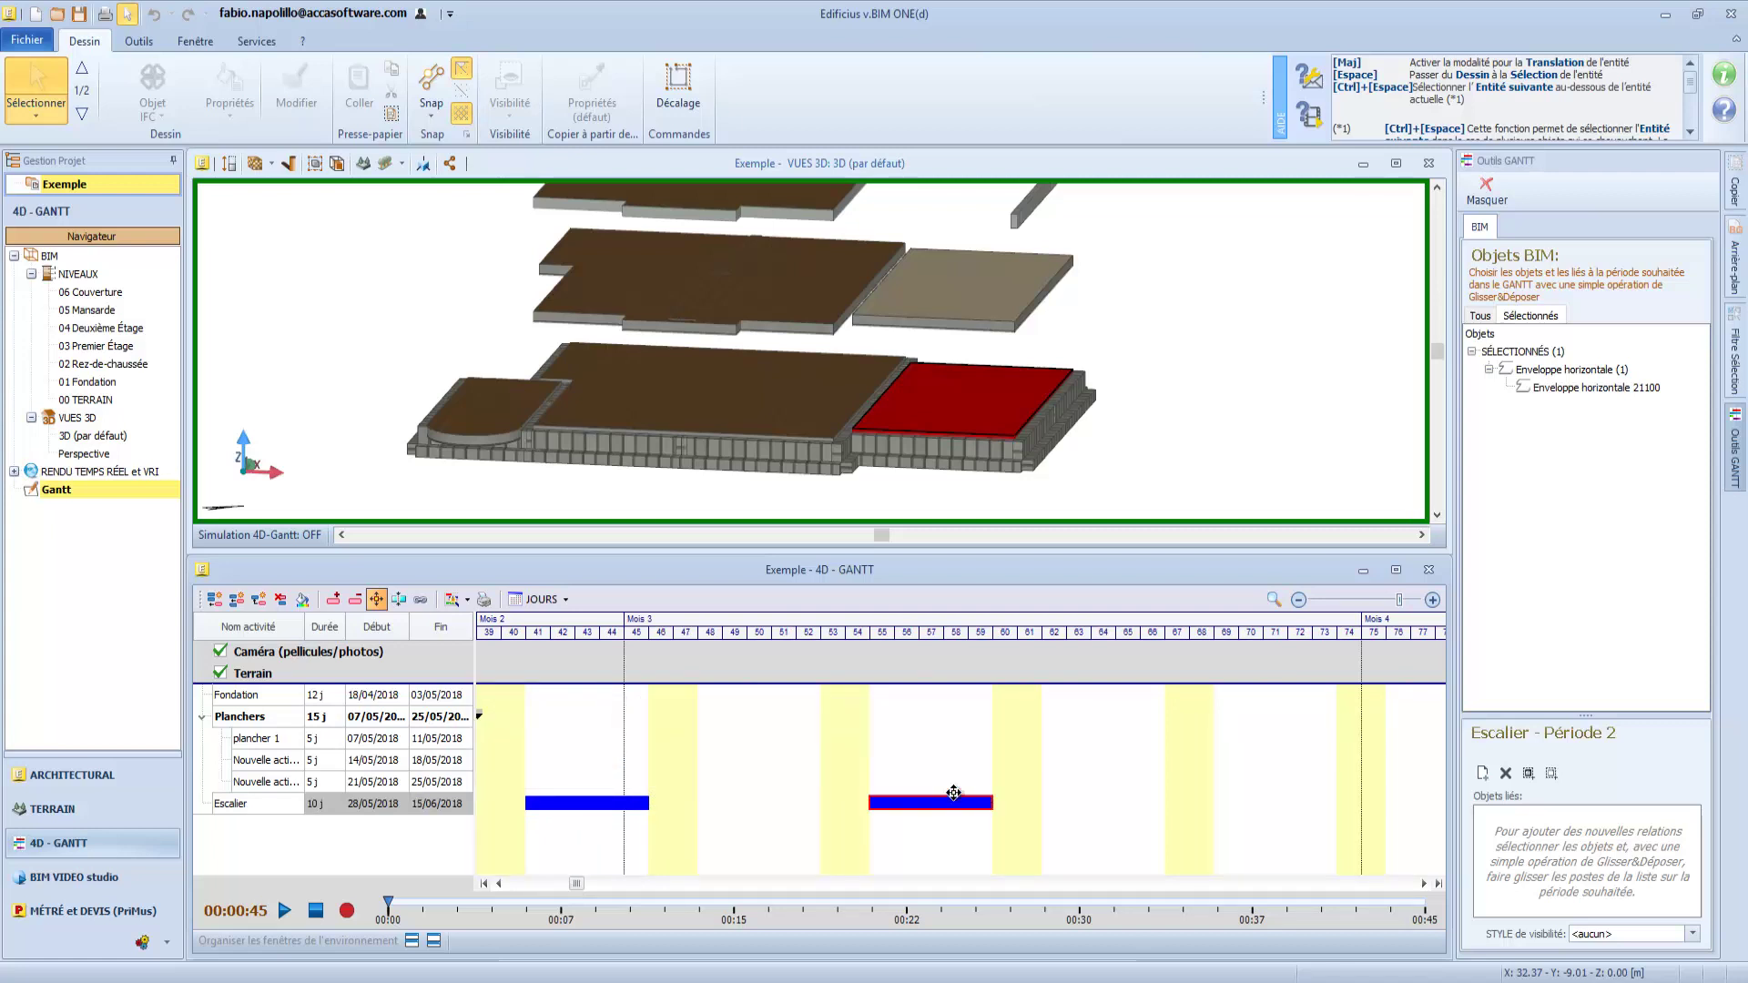
click(333, 598)
drag(1053, 802, 1343, 803)
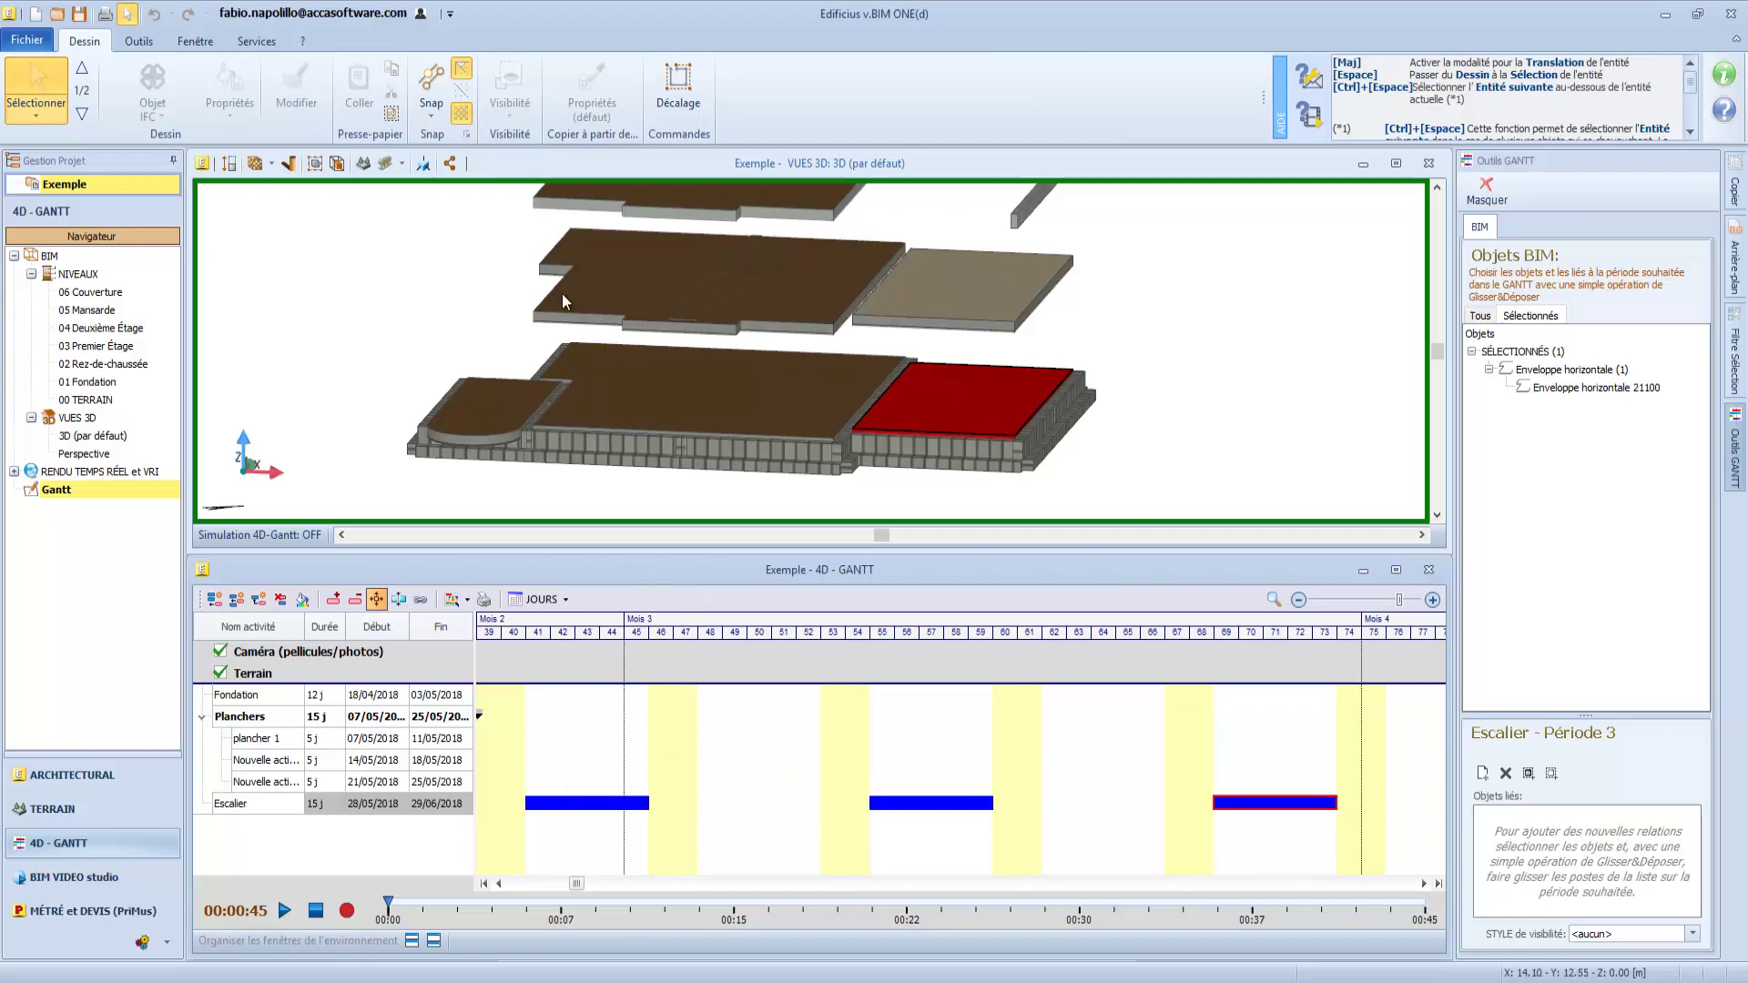
- Make the staircases visible in the 3D view
click(512, 167)
click(515, 115)
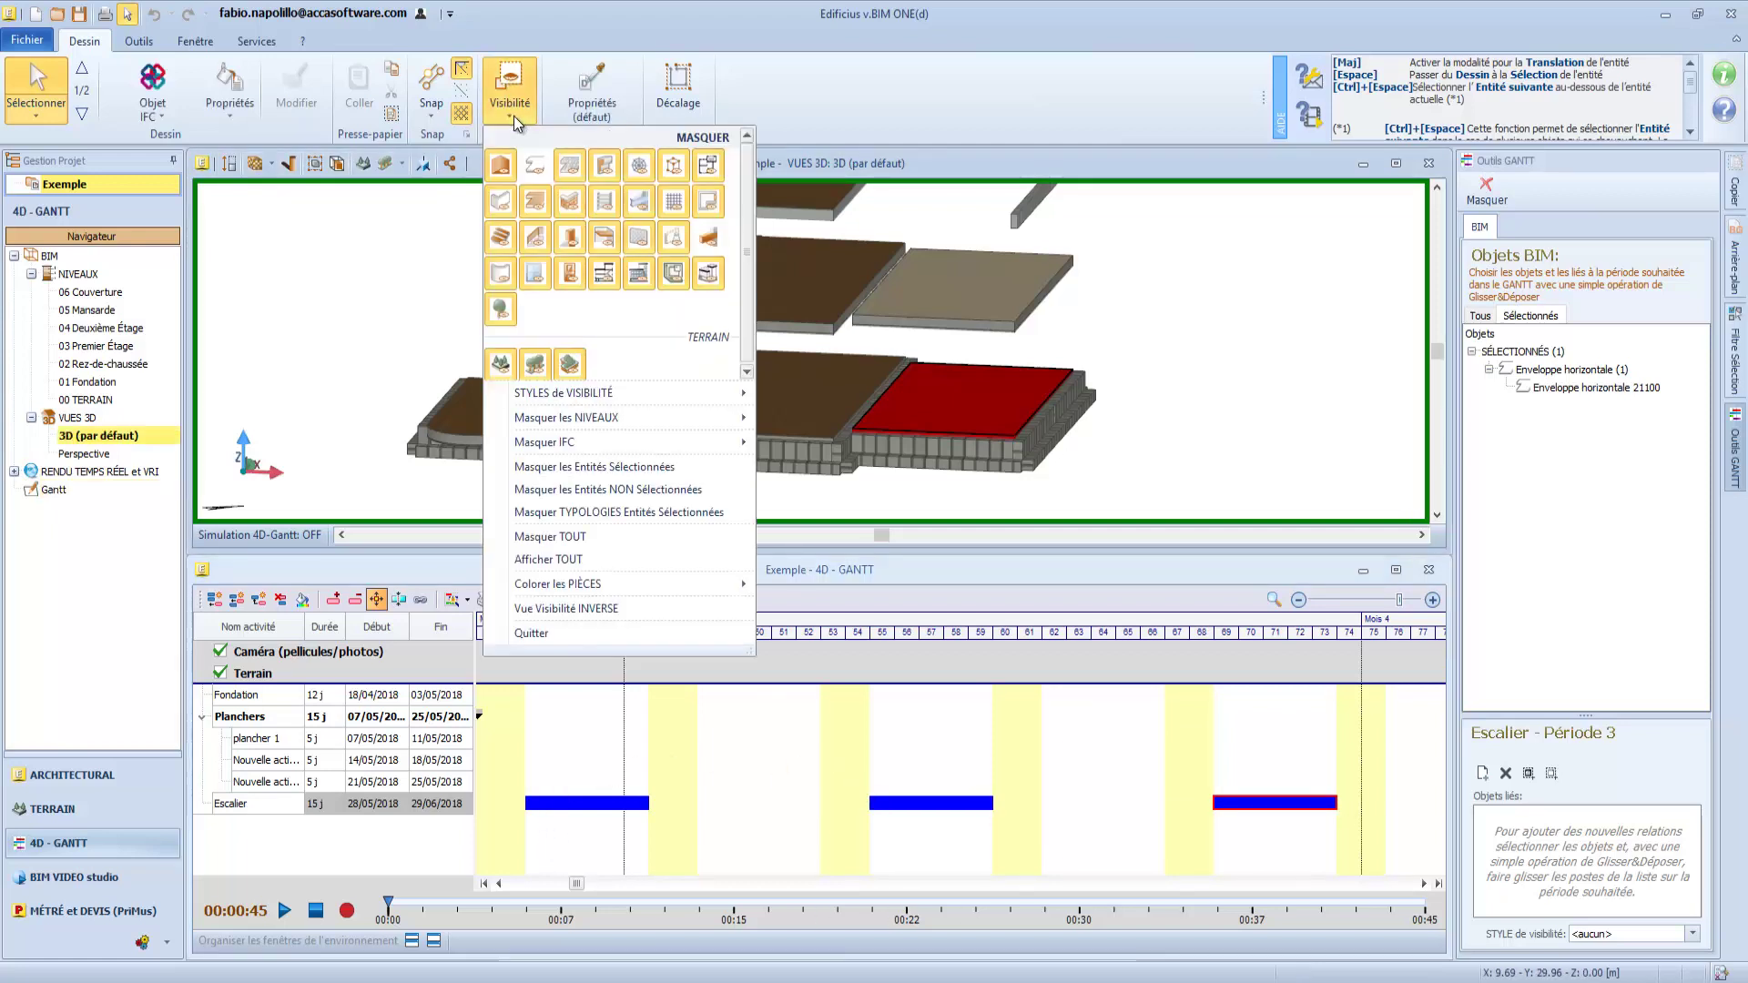
click(500, 237)
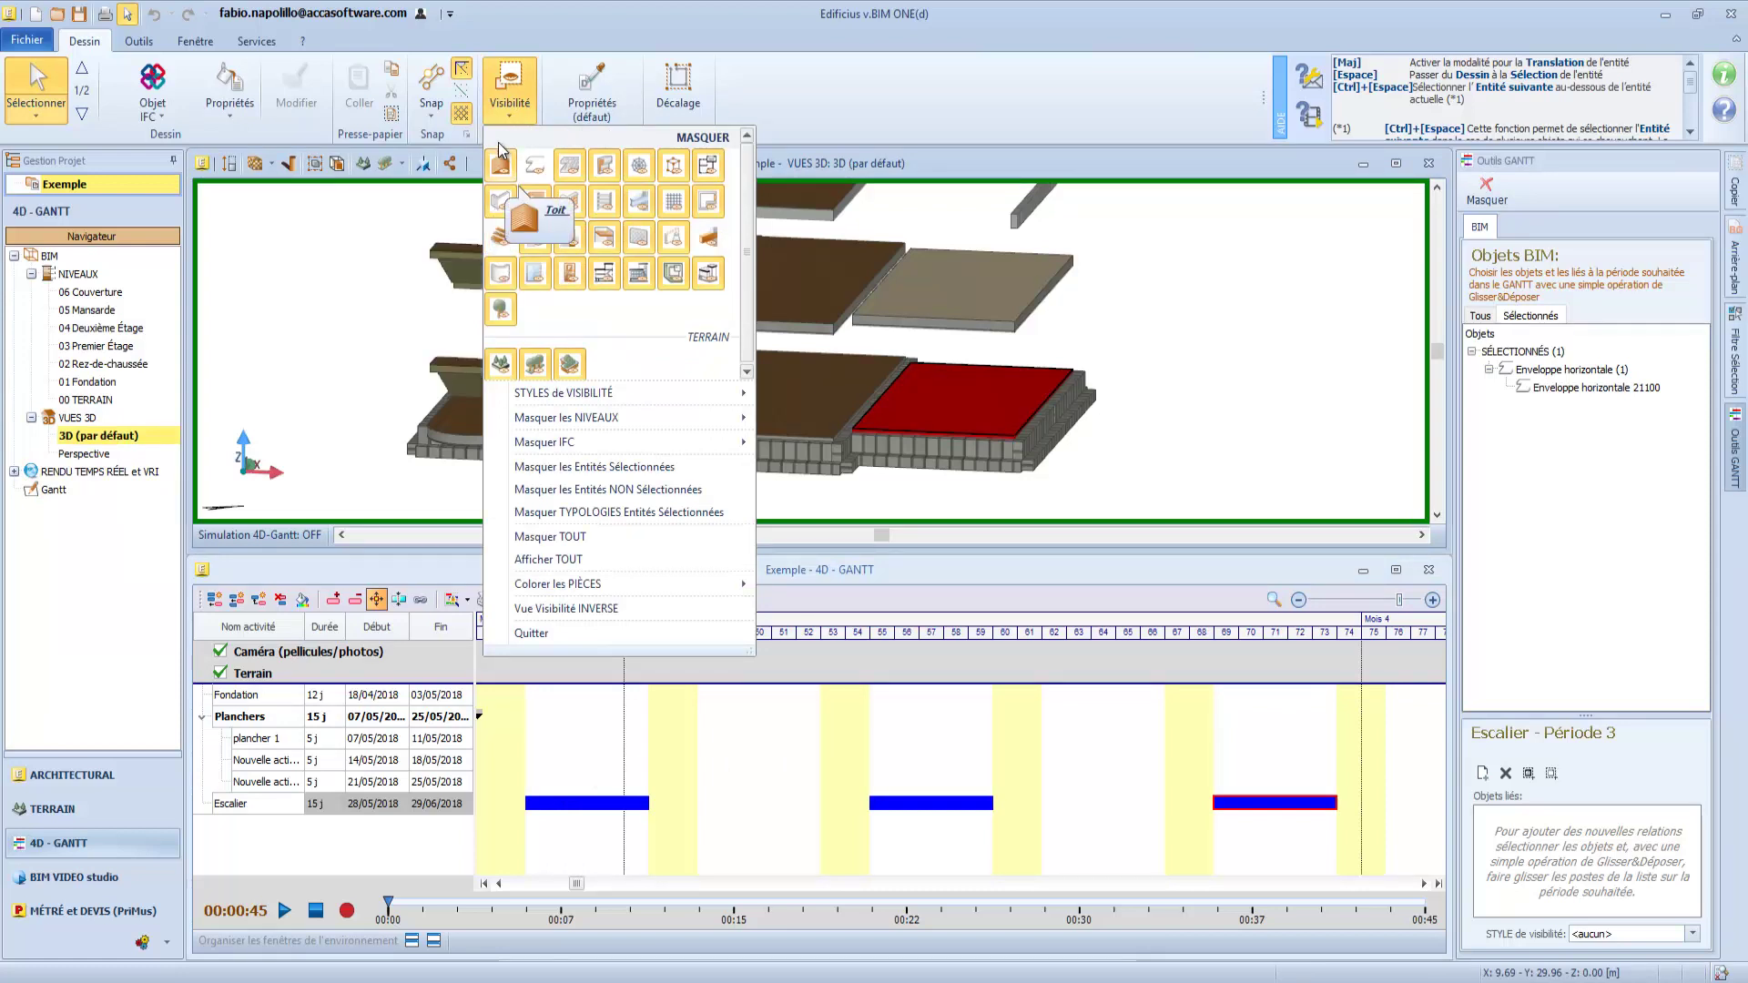
click(530, 323)
- Link the lowest staircase to the first period of the Escalier activity
scroll(530, 323, down, 2)
middle_drag(528, 319, 527, 395)
click(478, 445)
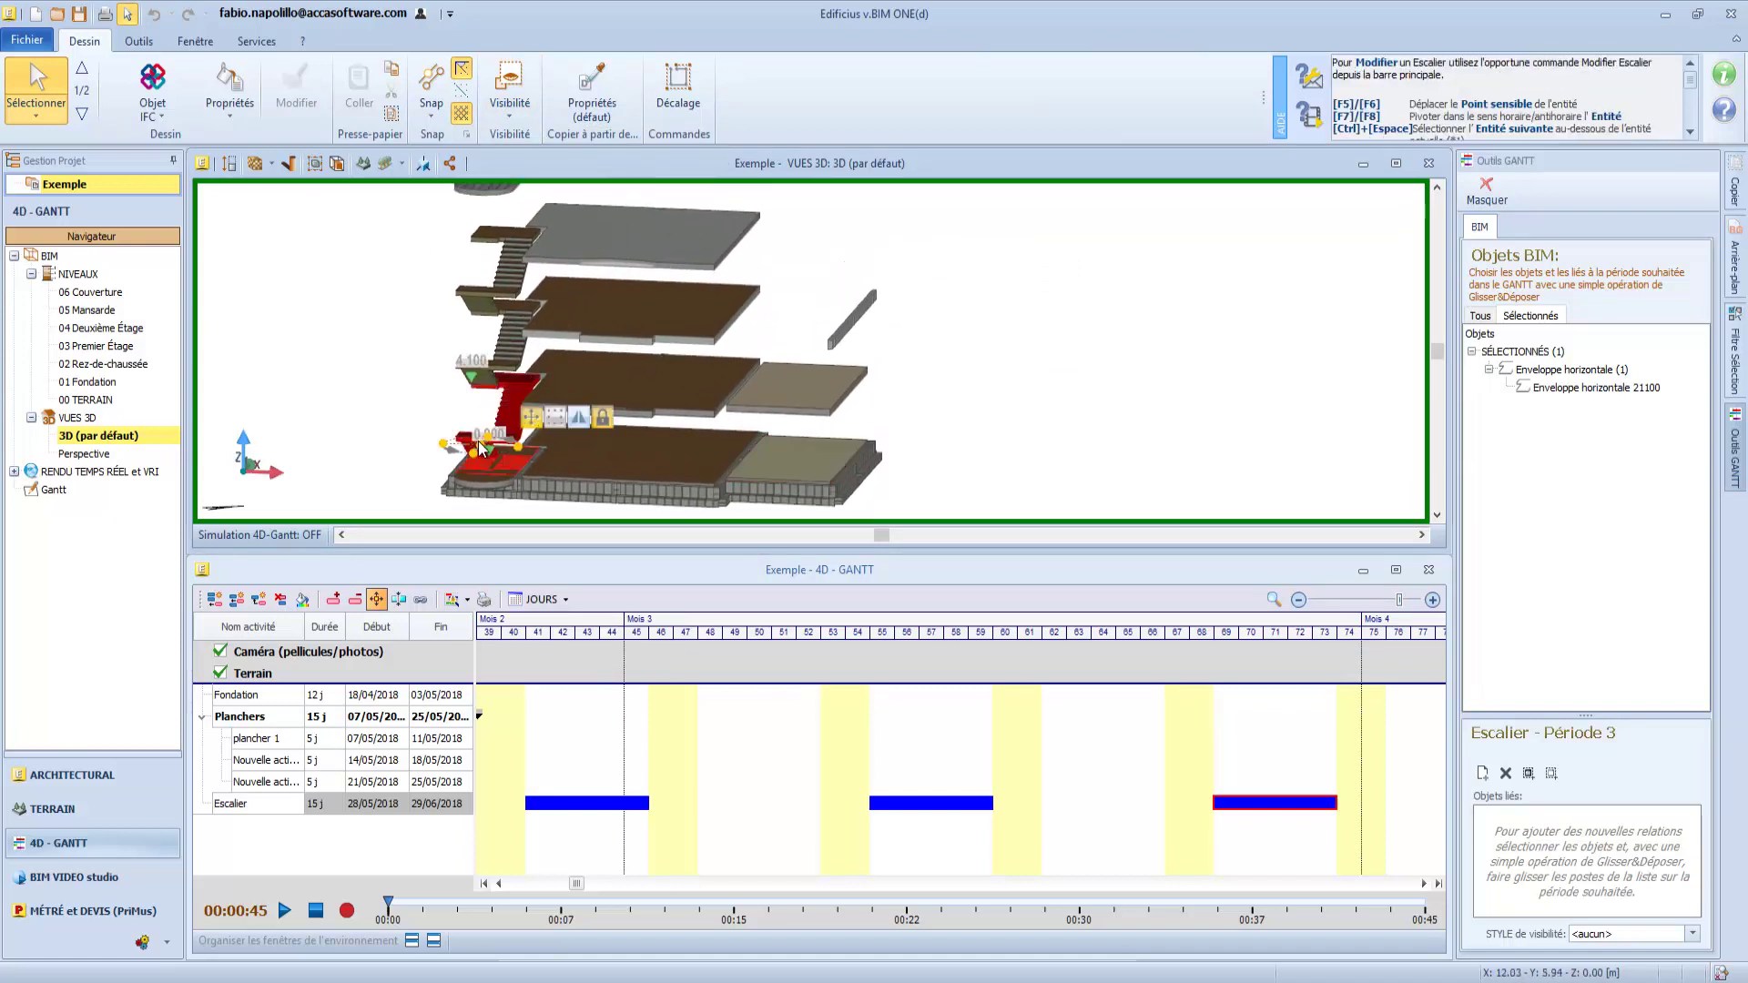
click(562, 798)
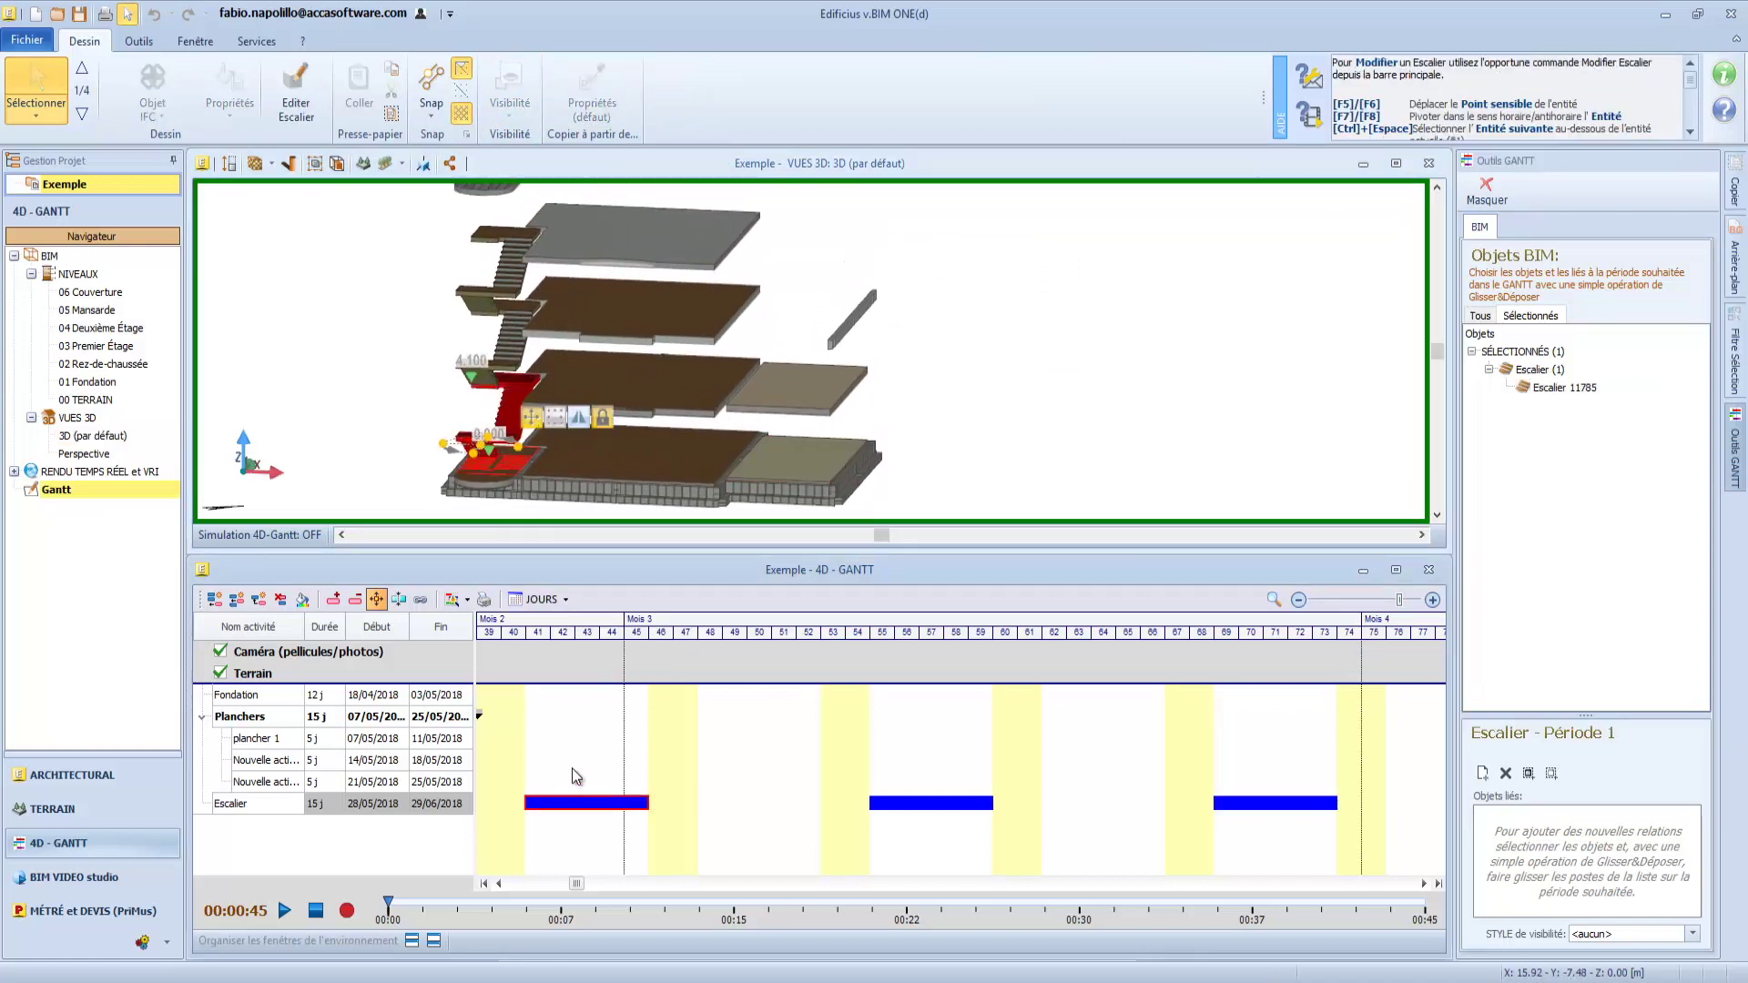
click(1561, 391)
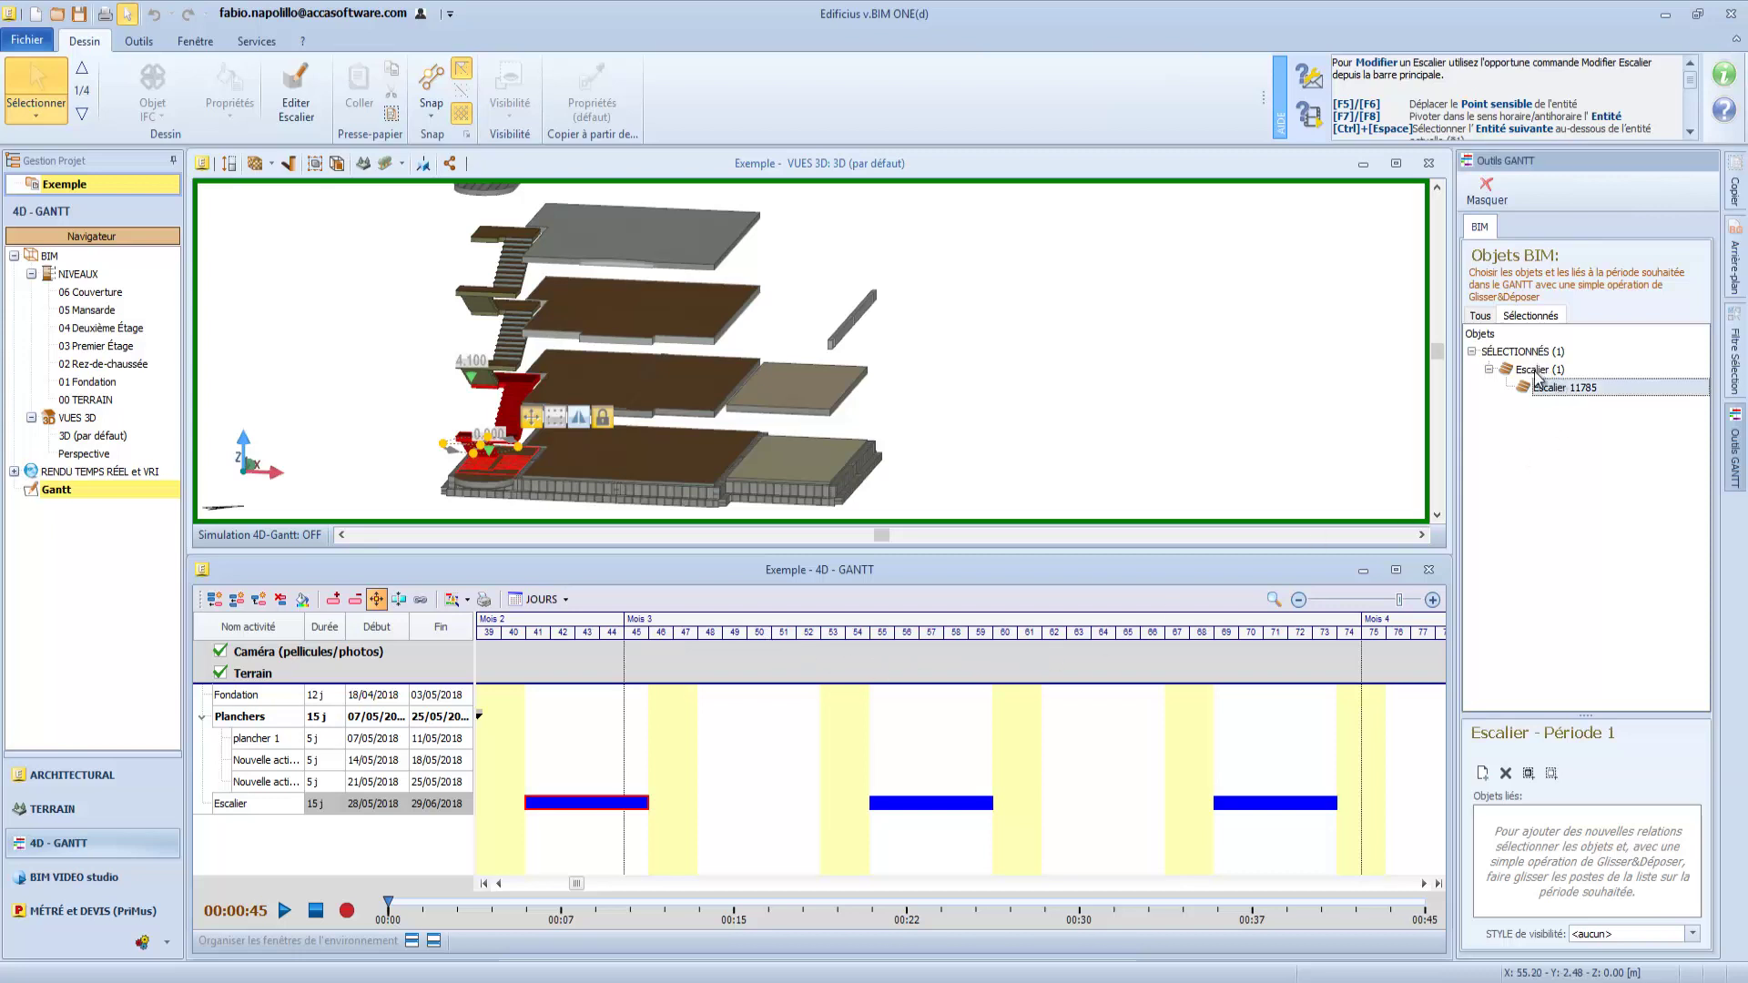
drag(1554, 392, 610, 803)
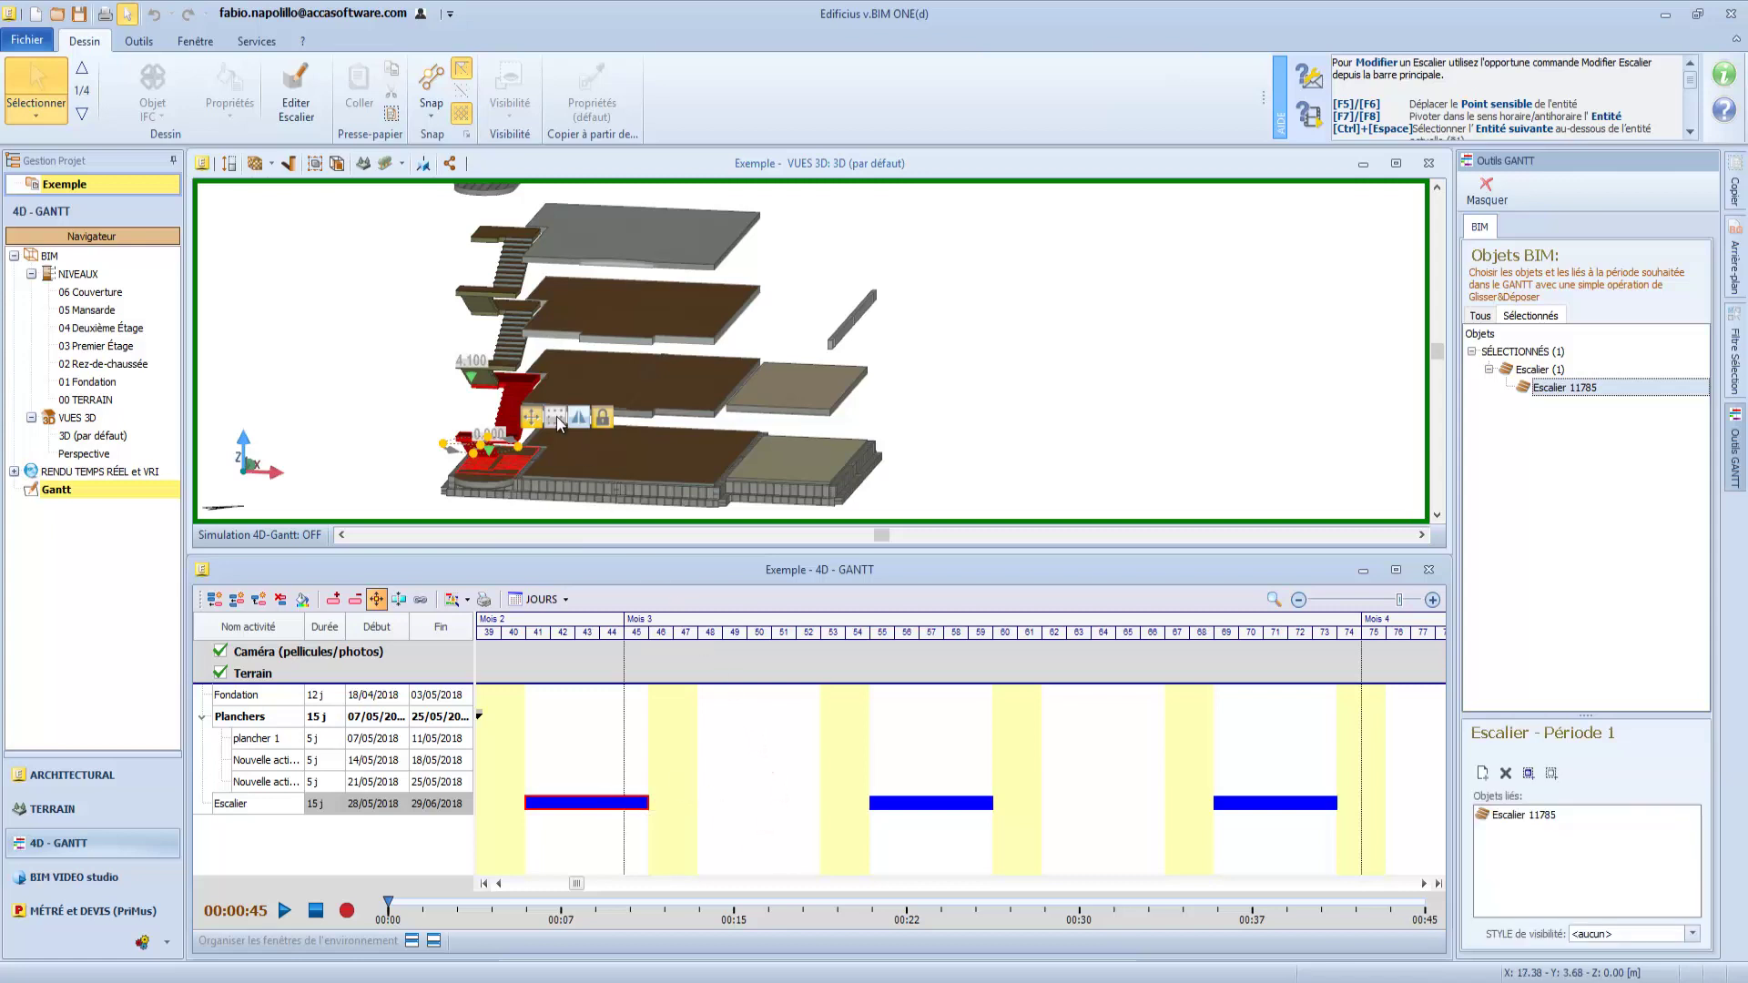
- Link the middle staircase to Escalier's second period and confirm the linking of the selected object
click(508, 323)
click(929, 804)
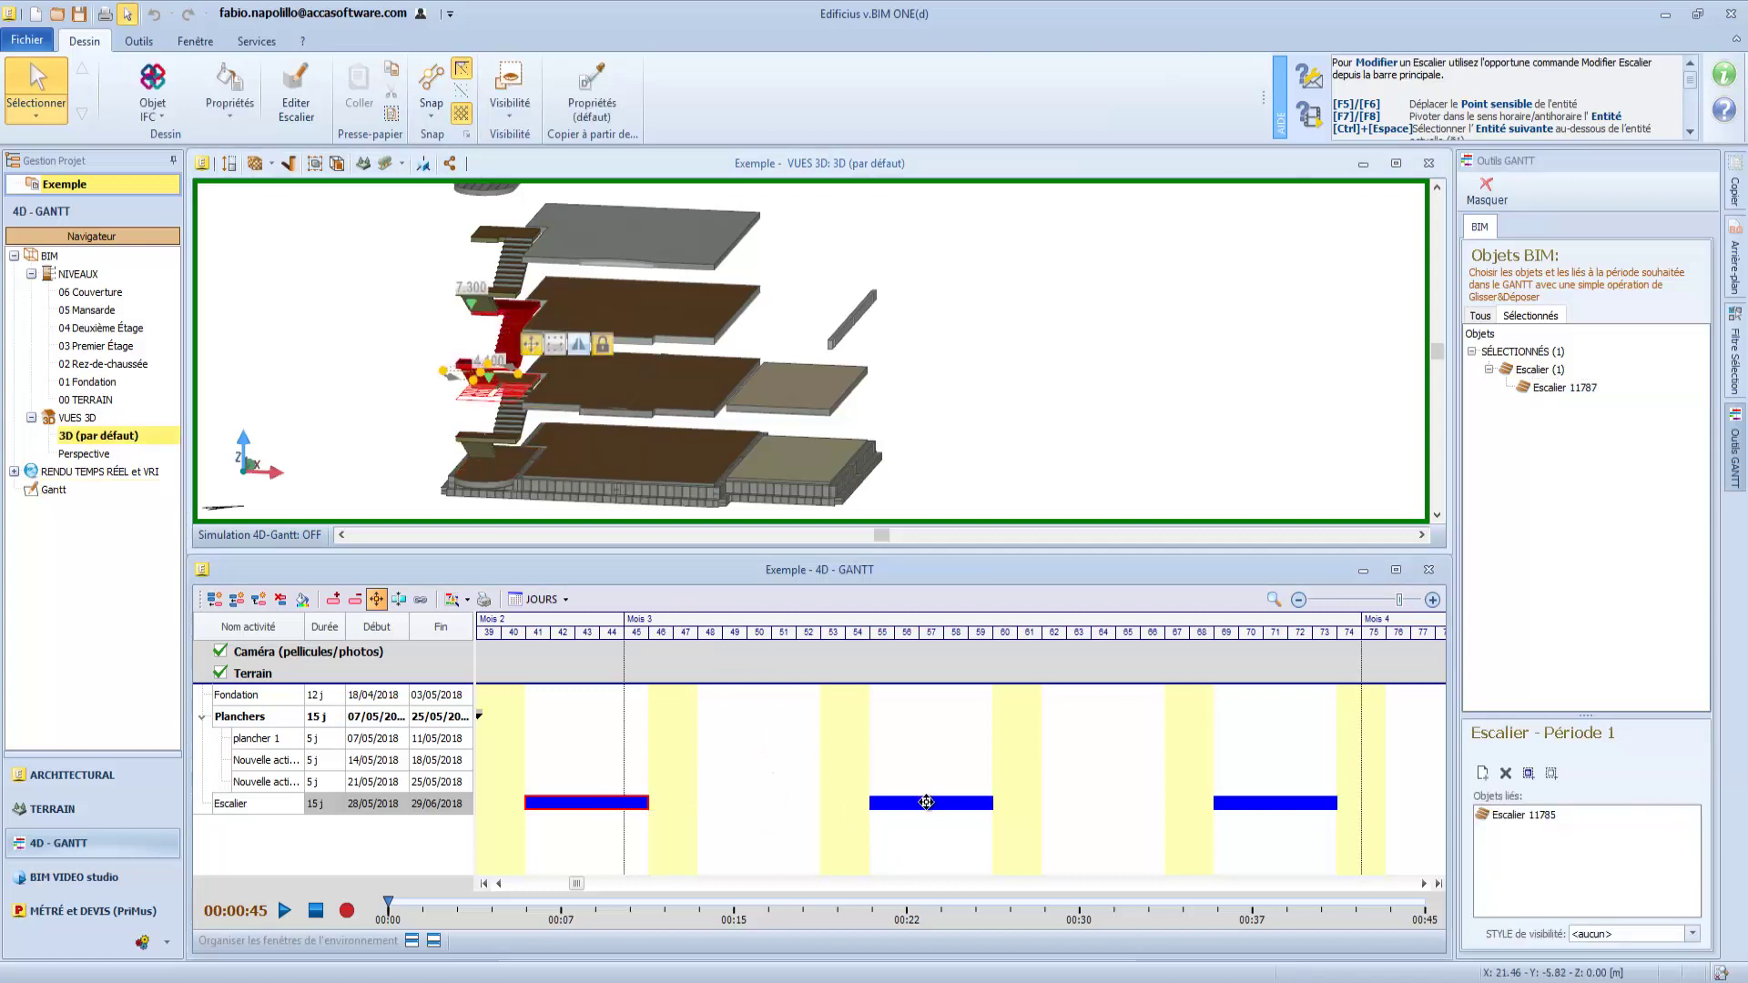
click(1479, 773)
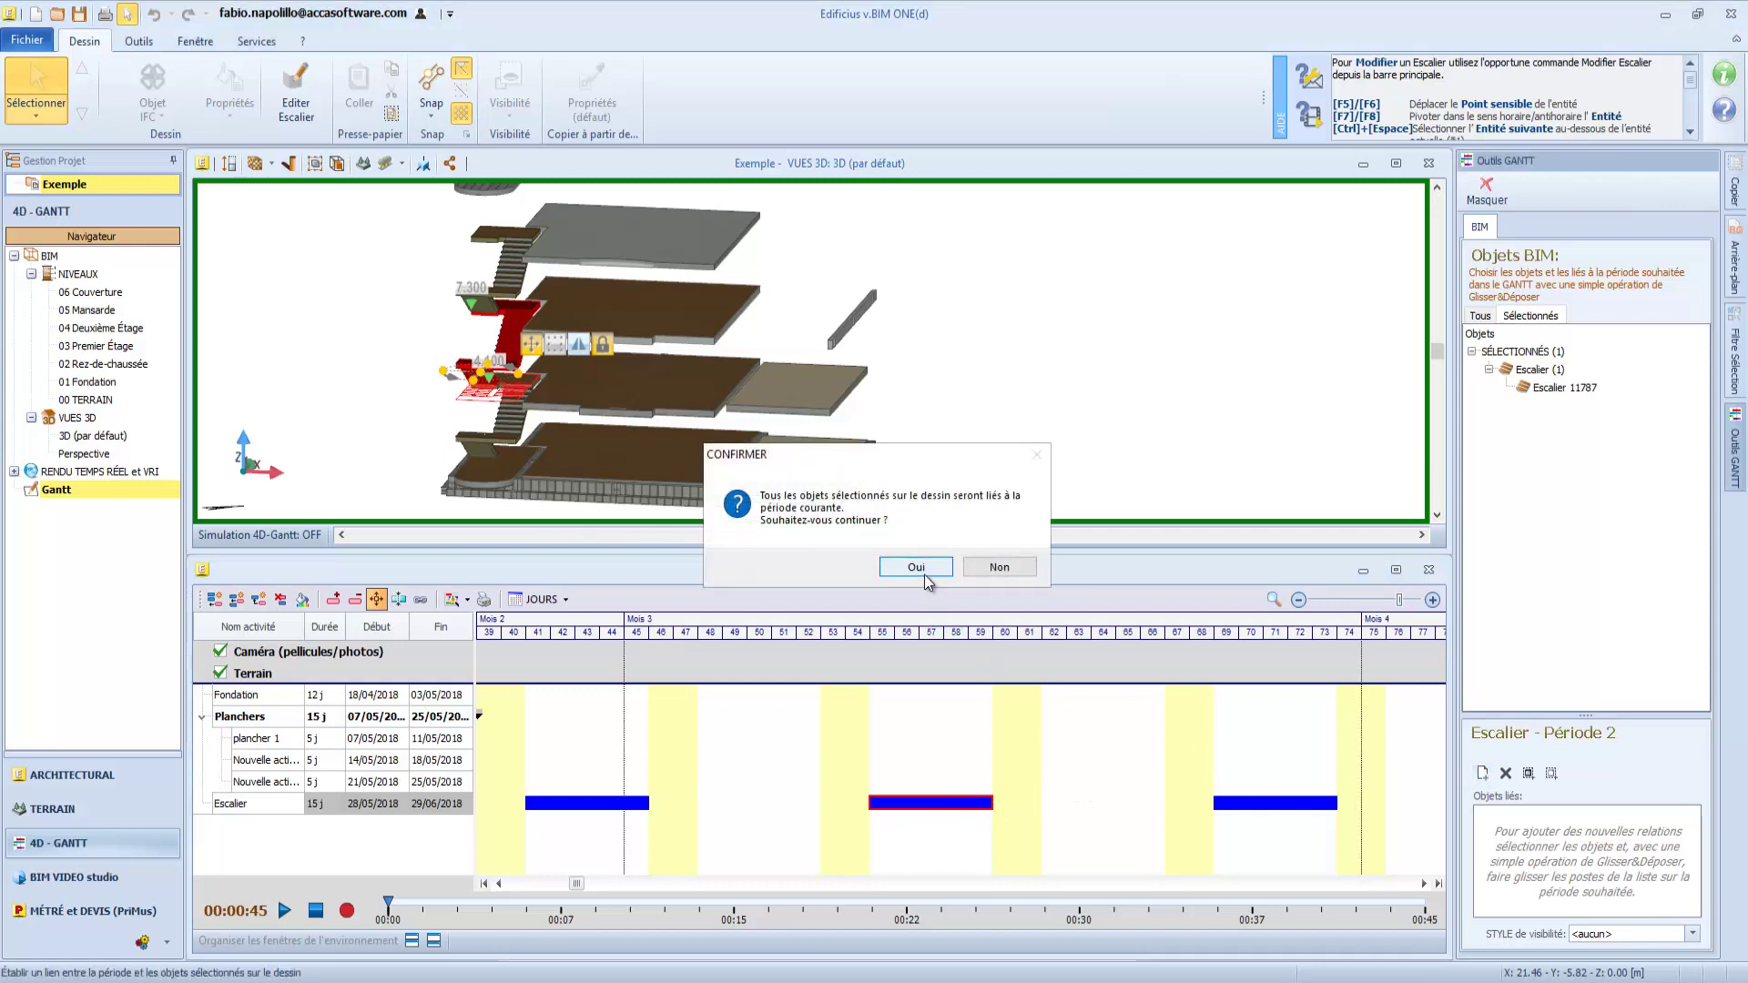
click(926, 574)
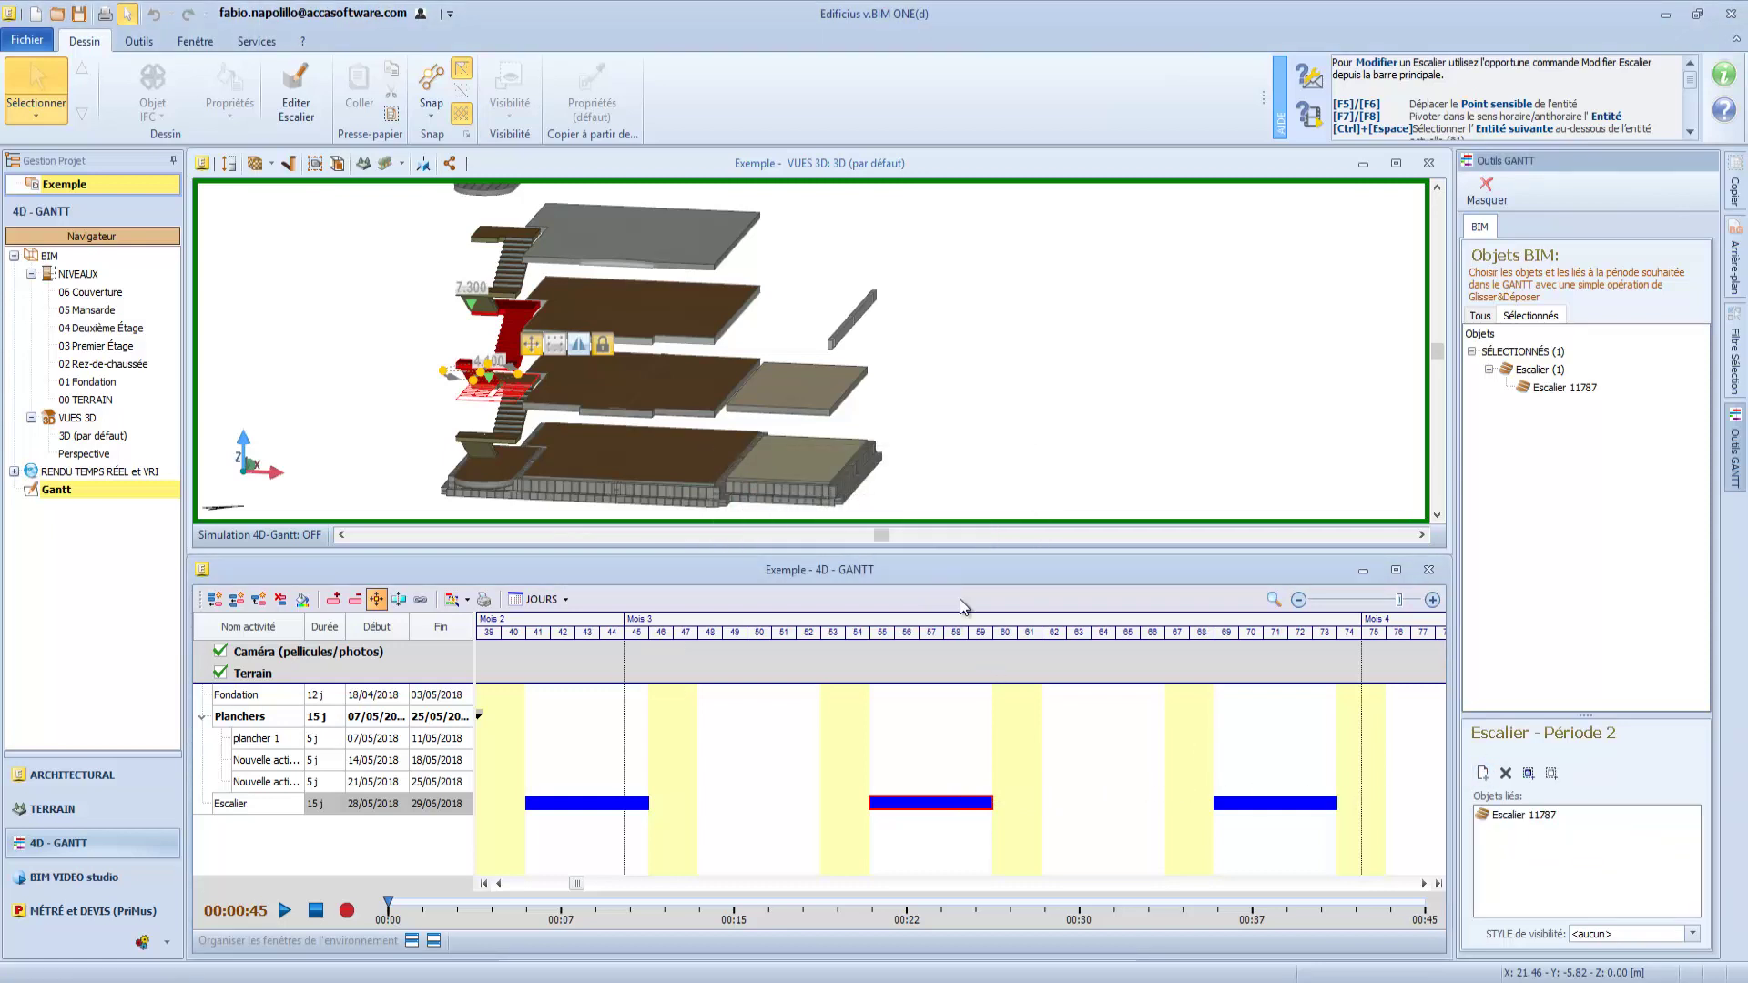
- Link the uppermost staircase to Escalier's third period and confirm the linking of the selected object
click(1236, 800)
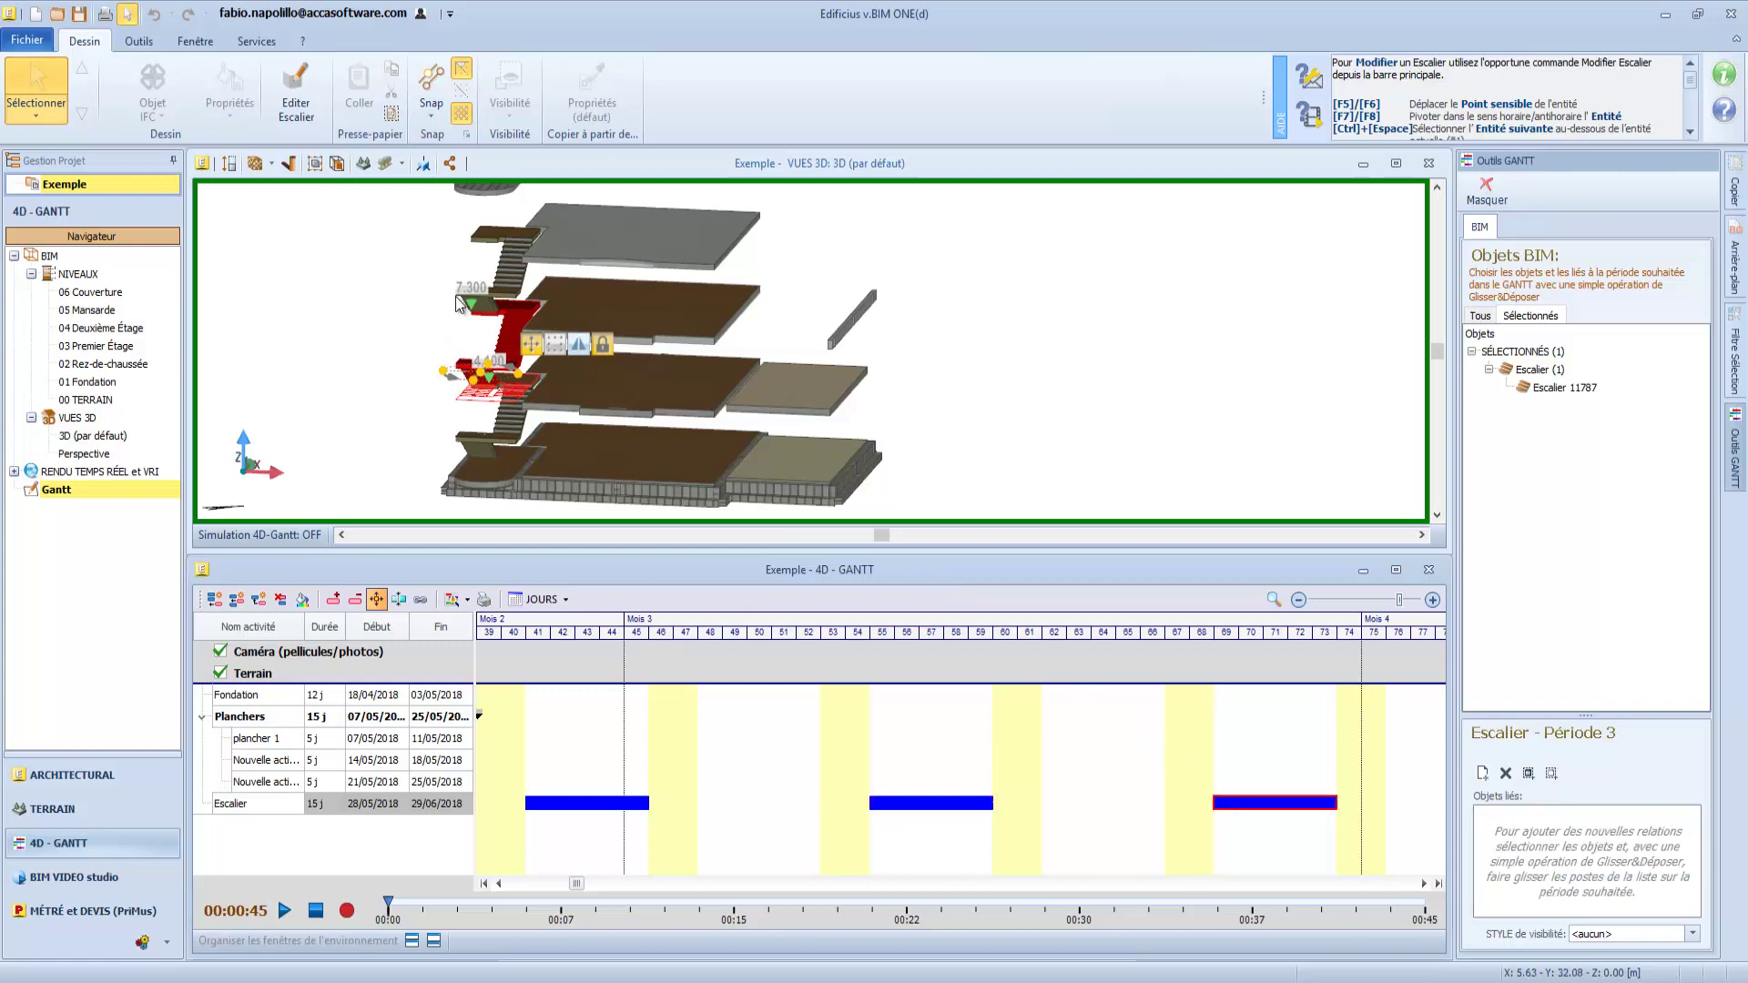
click(504, 267)
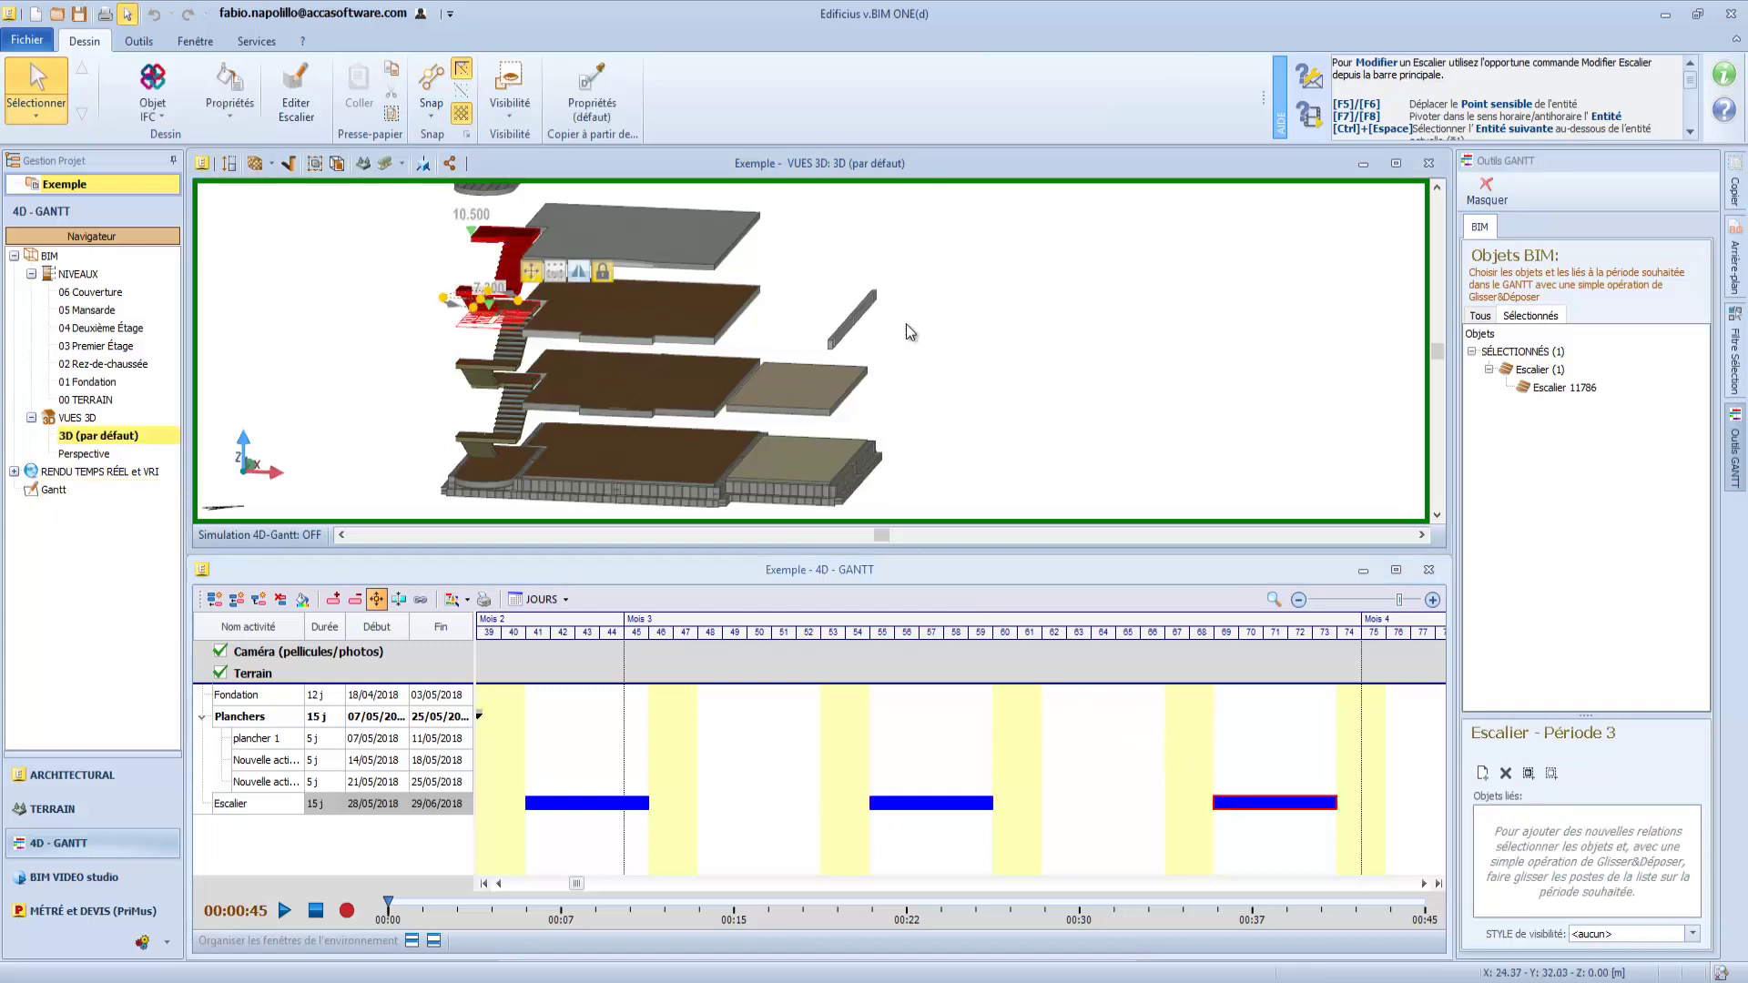
click(1482, 774)
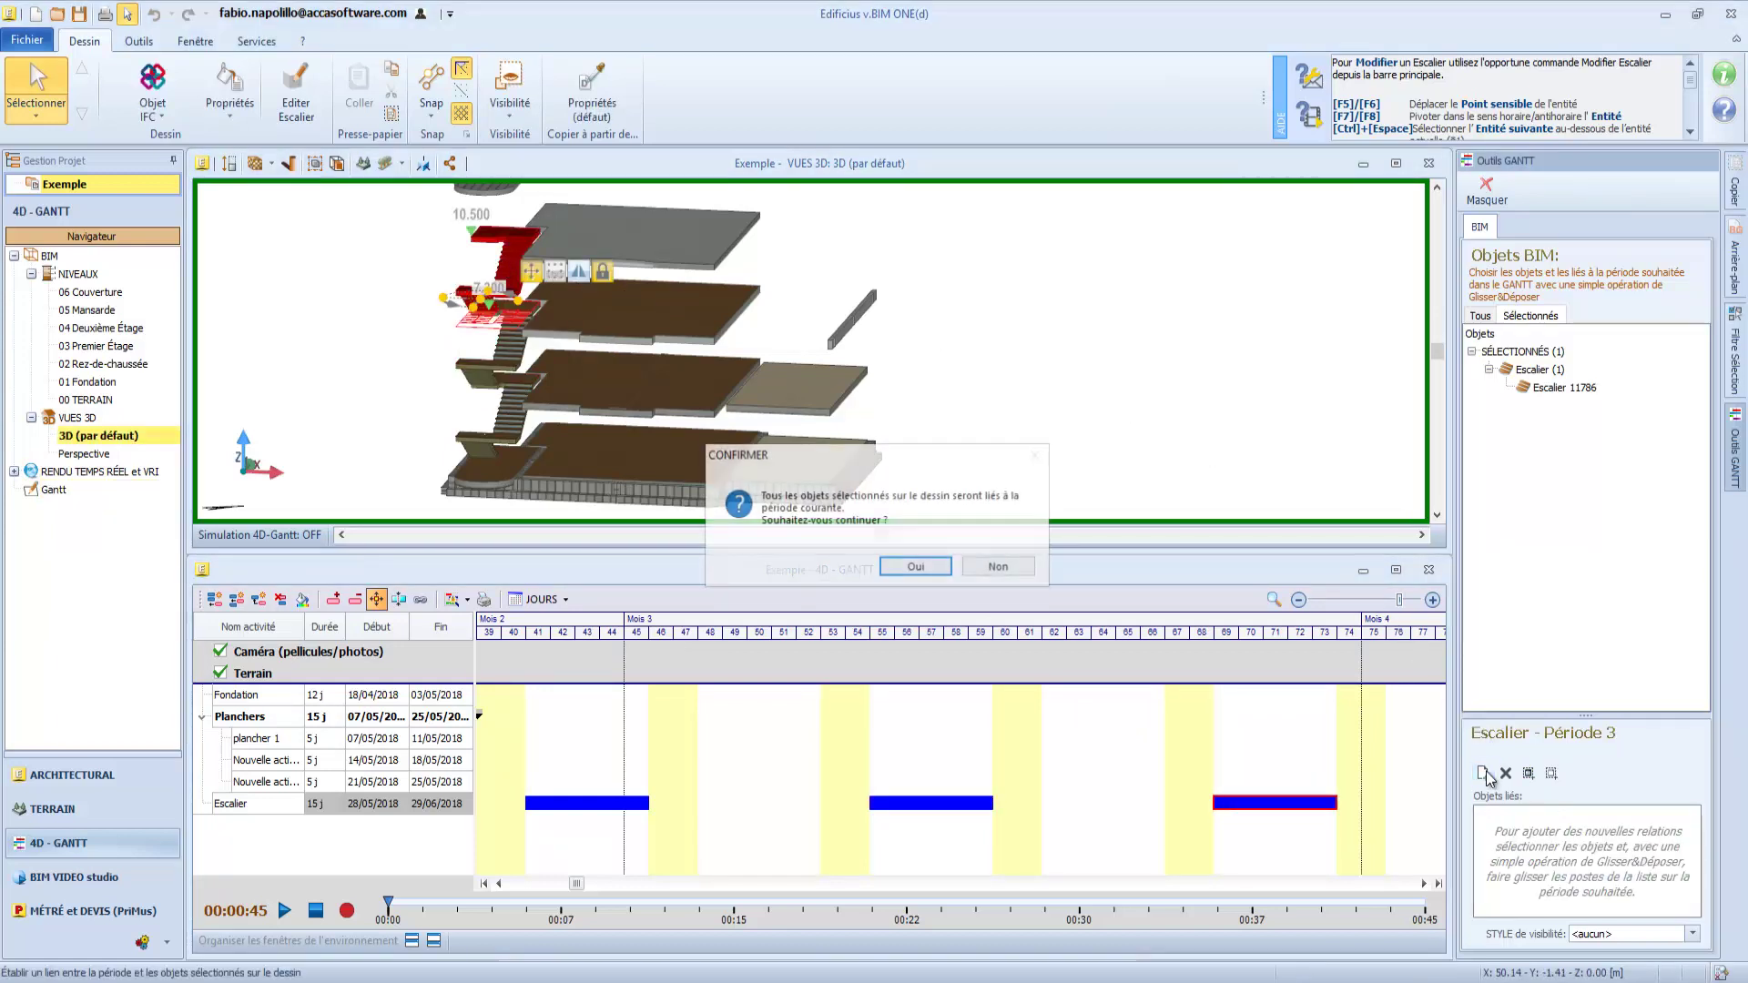
click(911, 567)
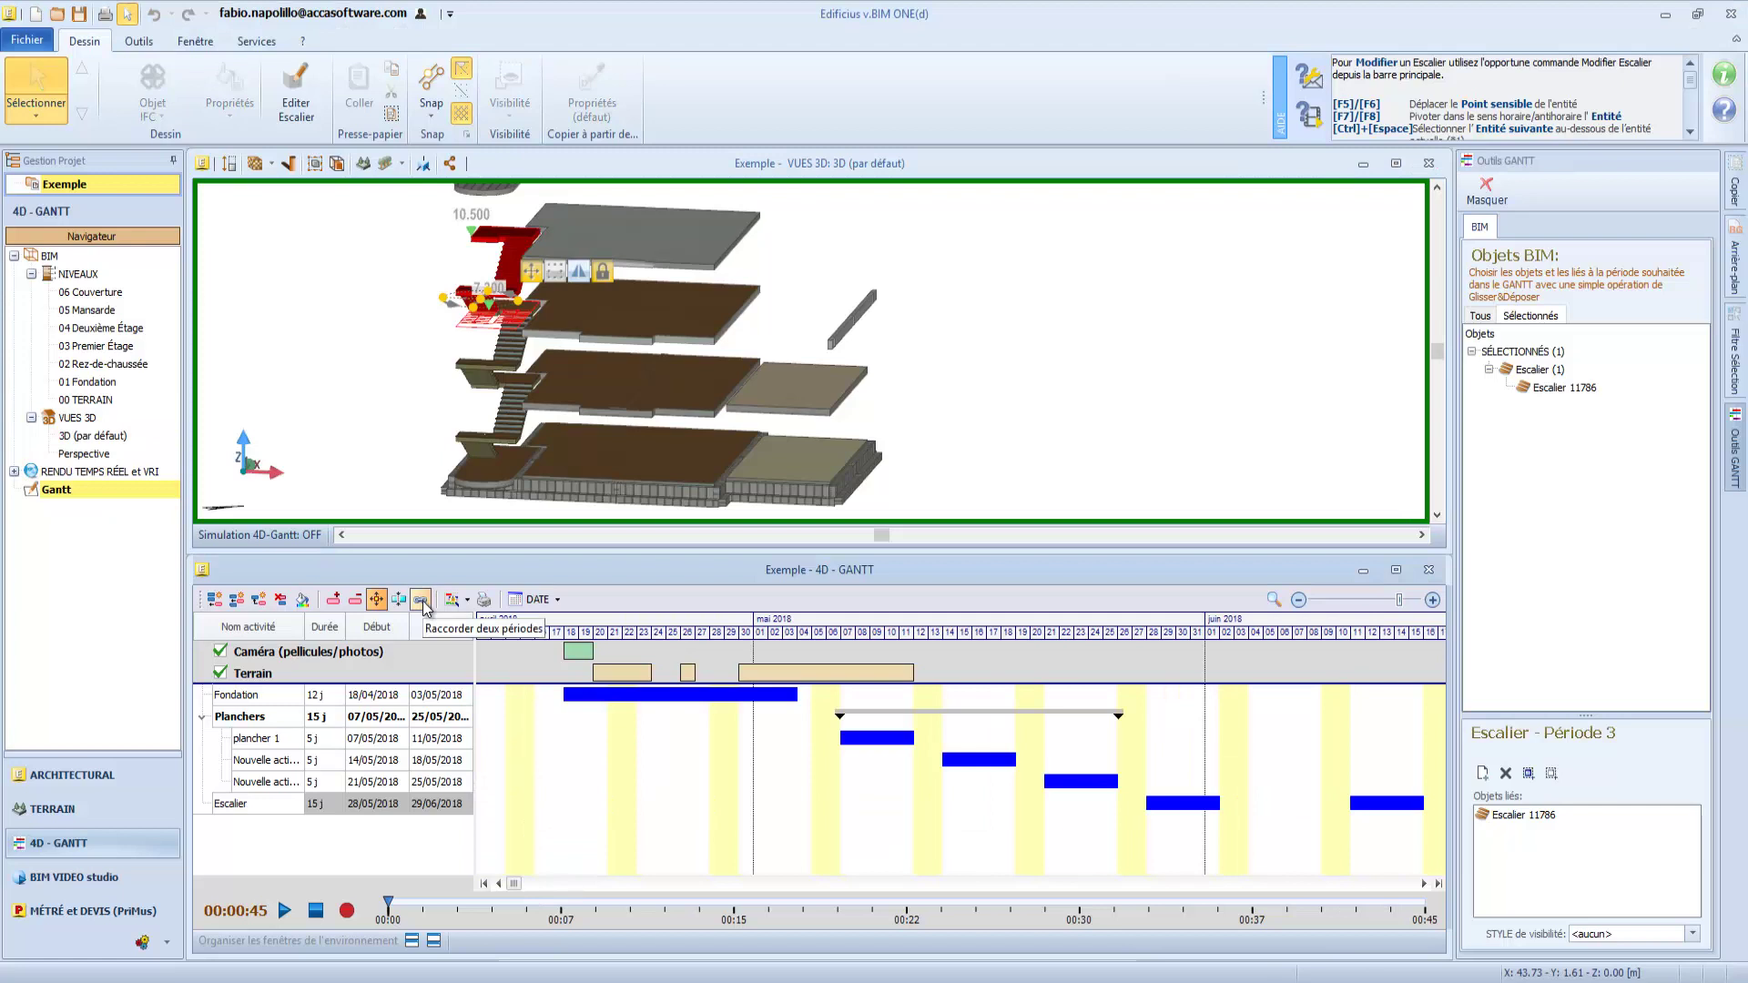
- Connect the third Planchers sub-activity's period to Escalier's first period as a critical path
click(421, 600)
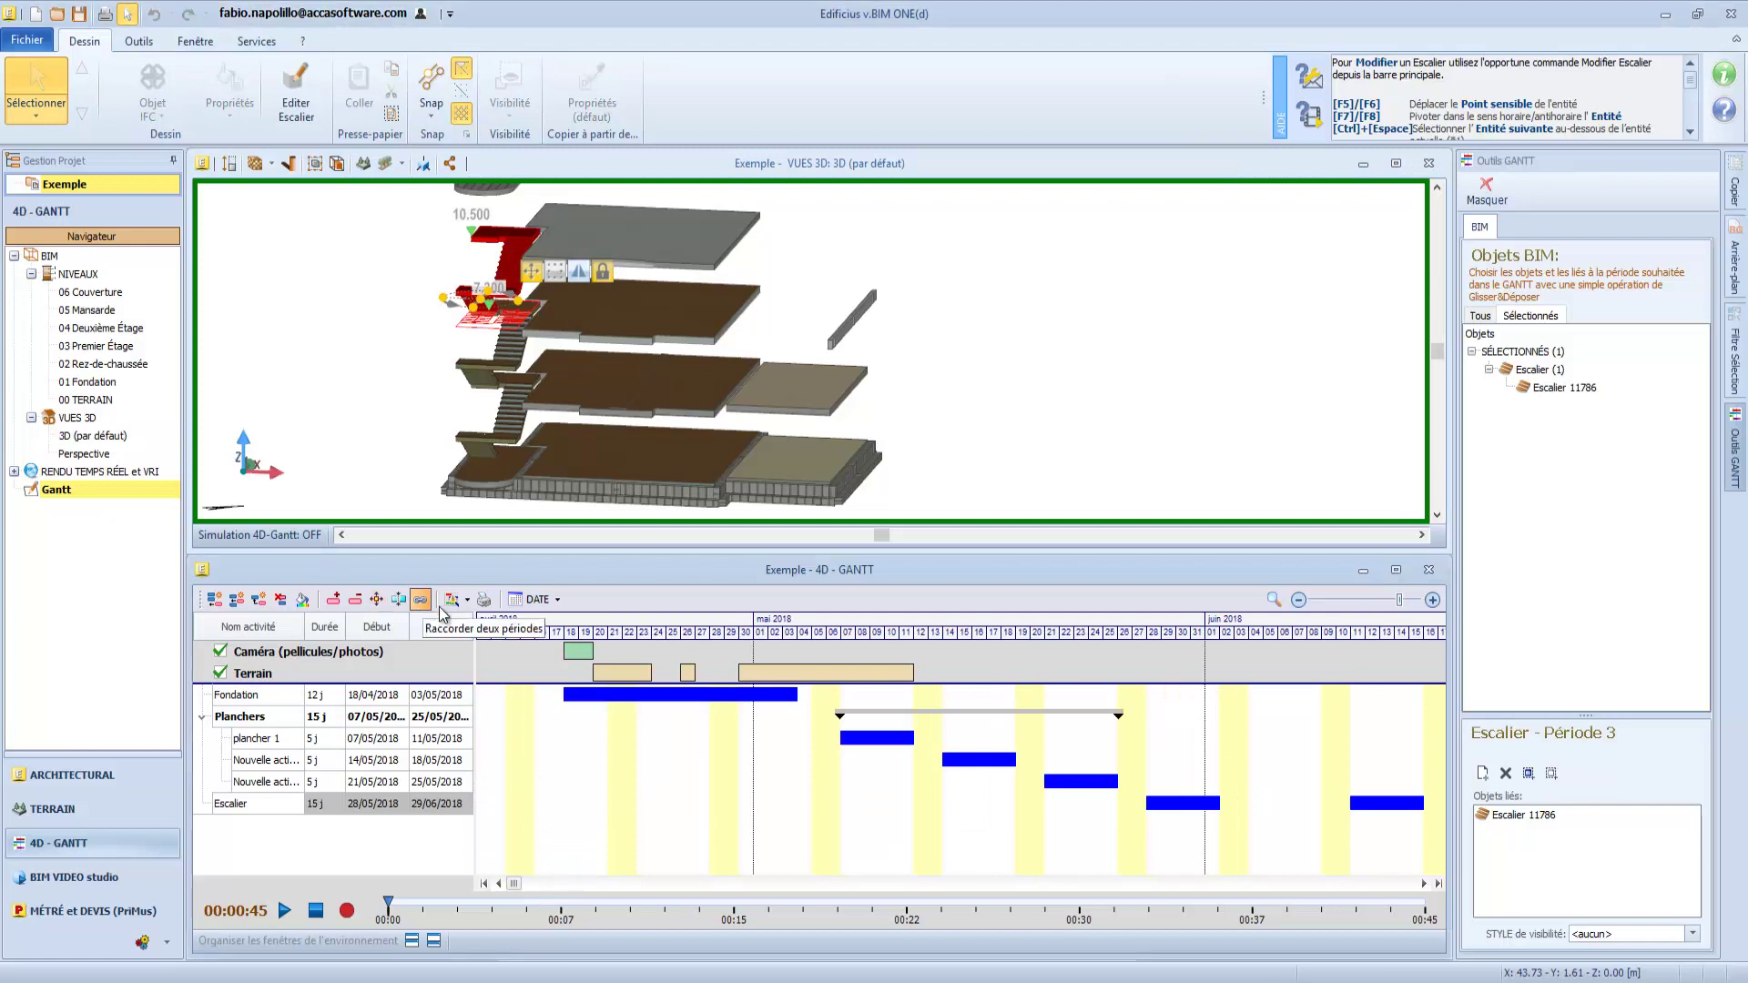
click(1096, 781)
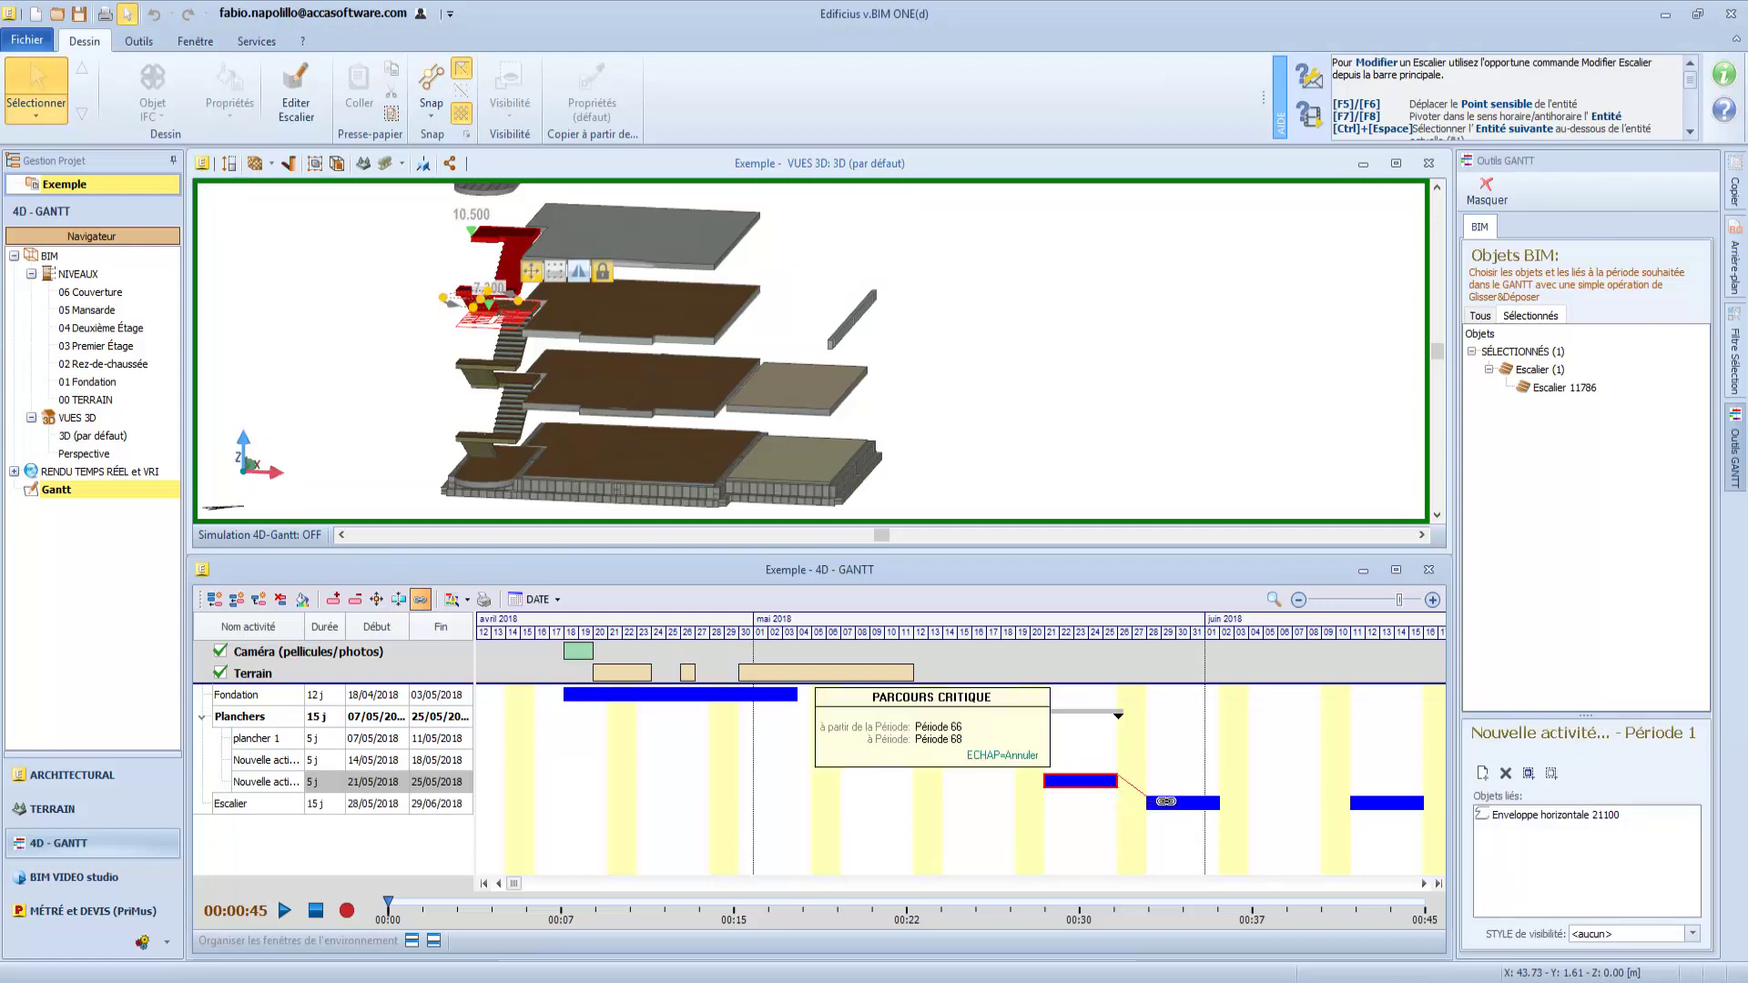
click(1167, 801)
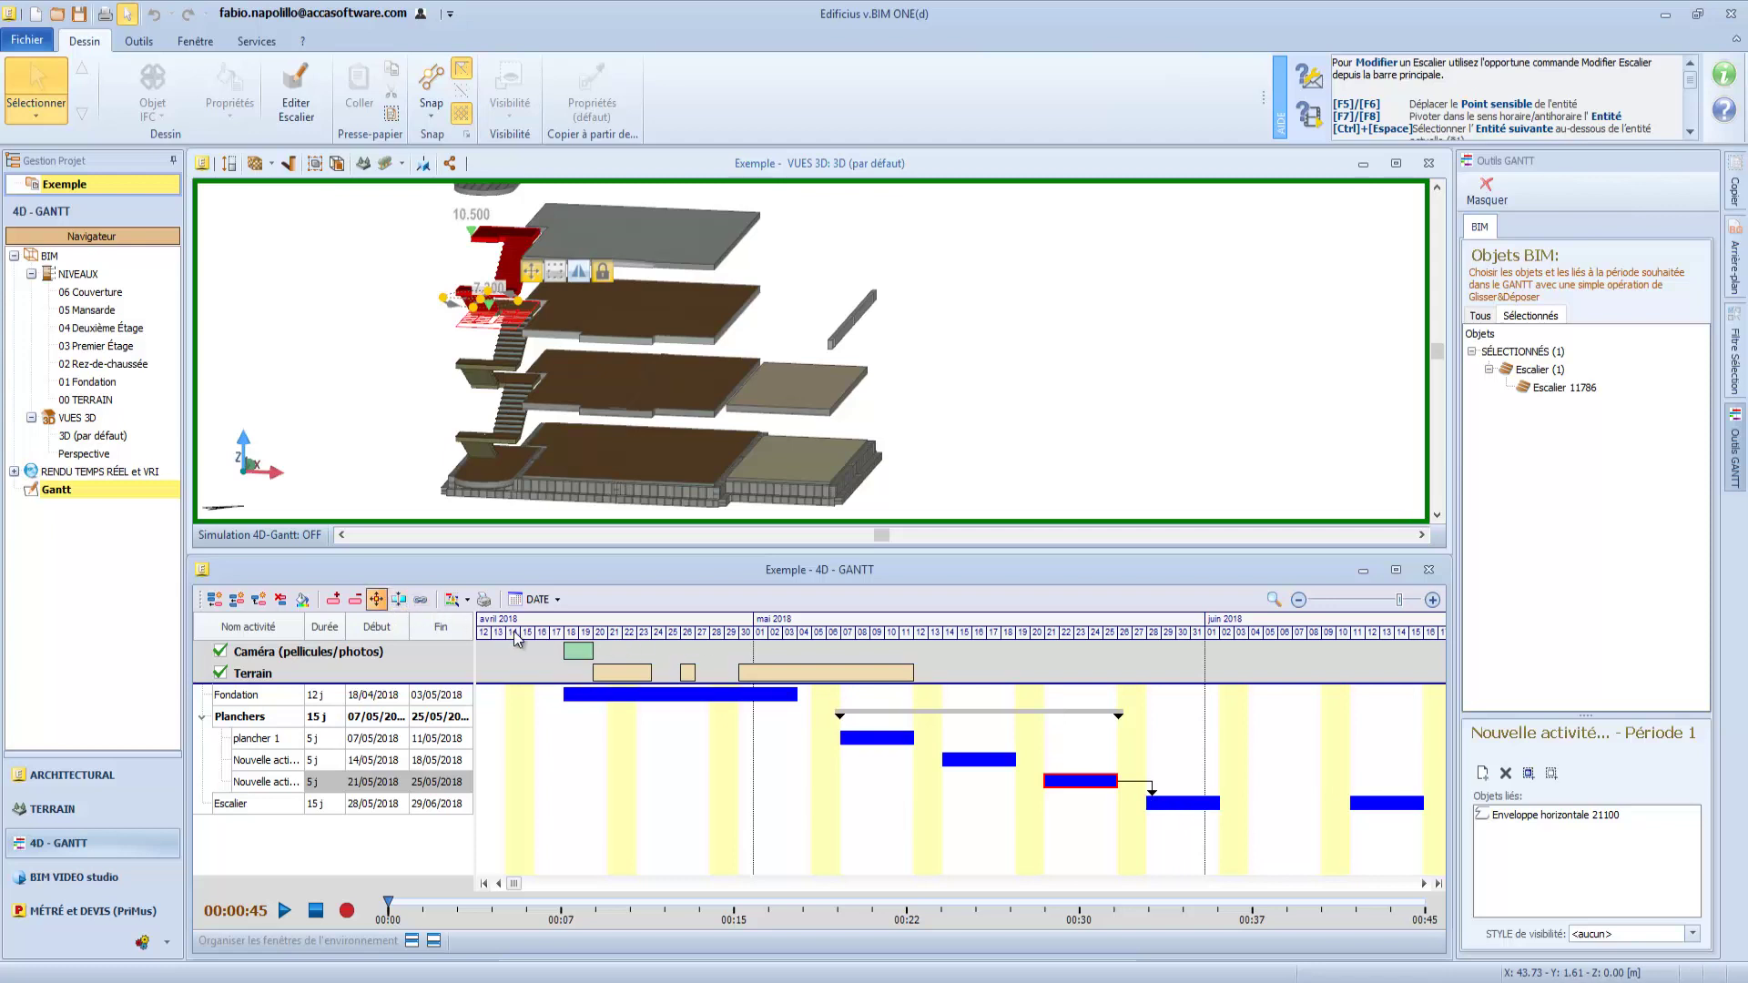
- Test the connection by moving Escalier's first period to start on 21/05/2018, and return the third Planchers sub-activity's period to 21/05/2018
click(1178, 805)
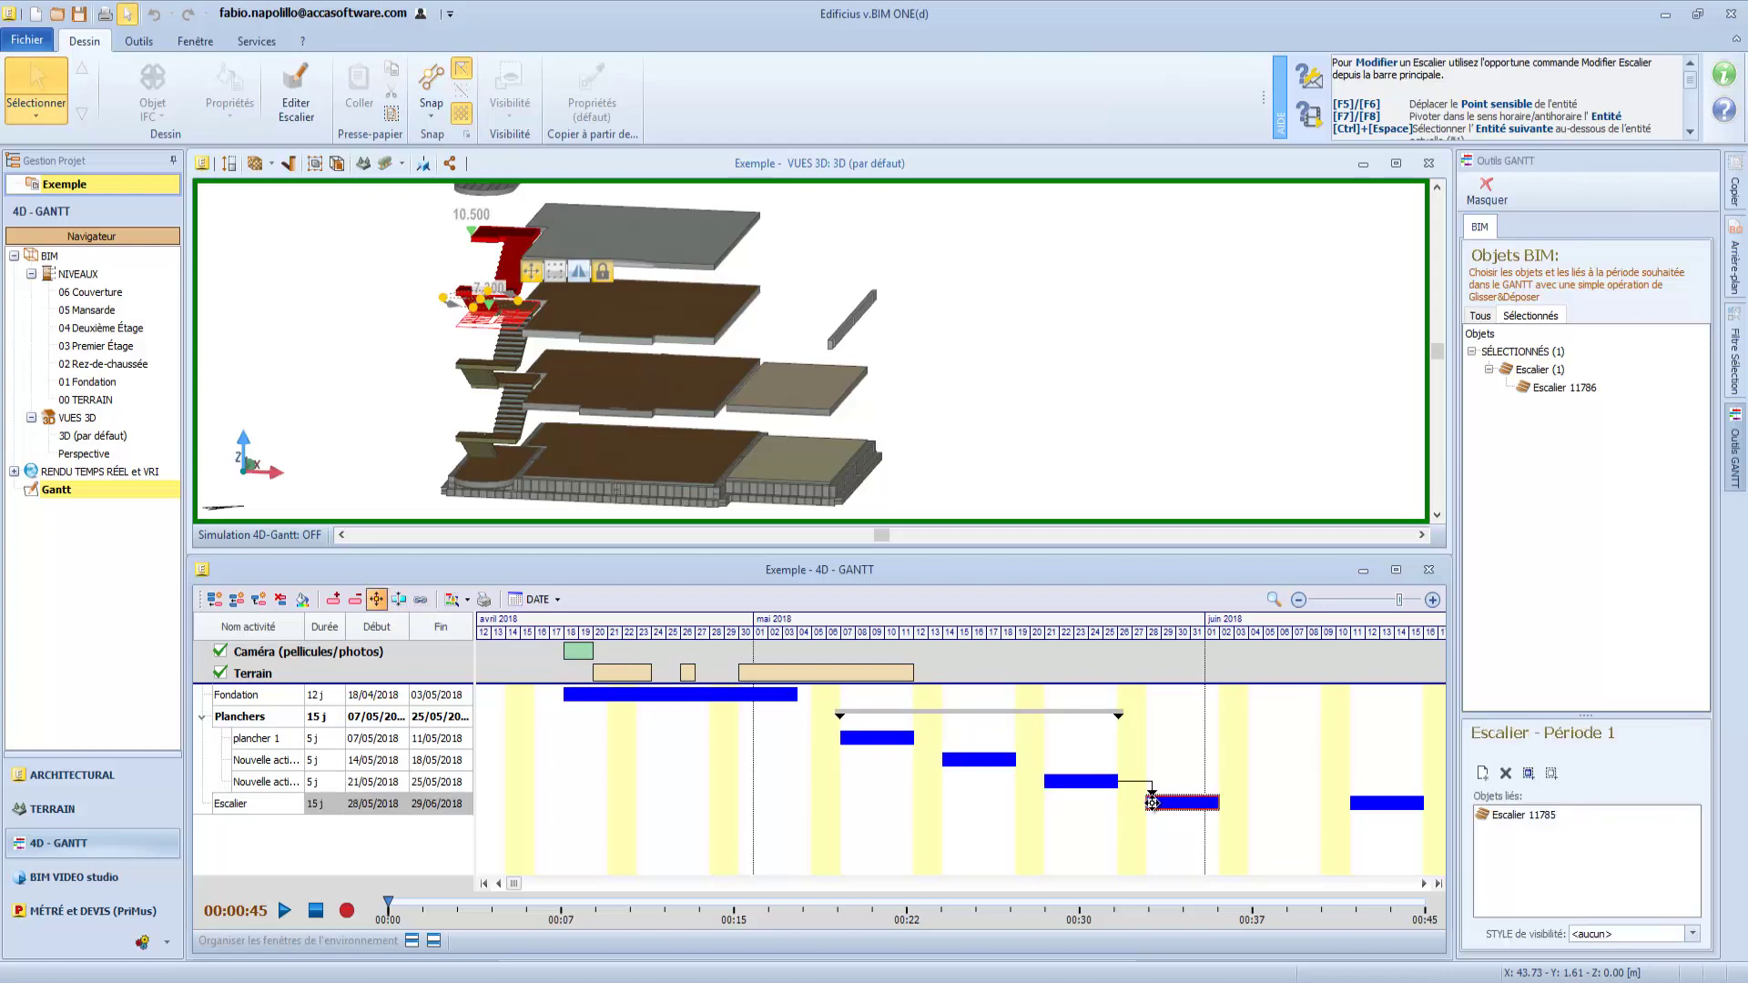
click(1153, 803)
drag(1154, 803, 1058, 806)
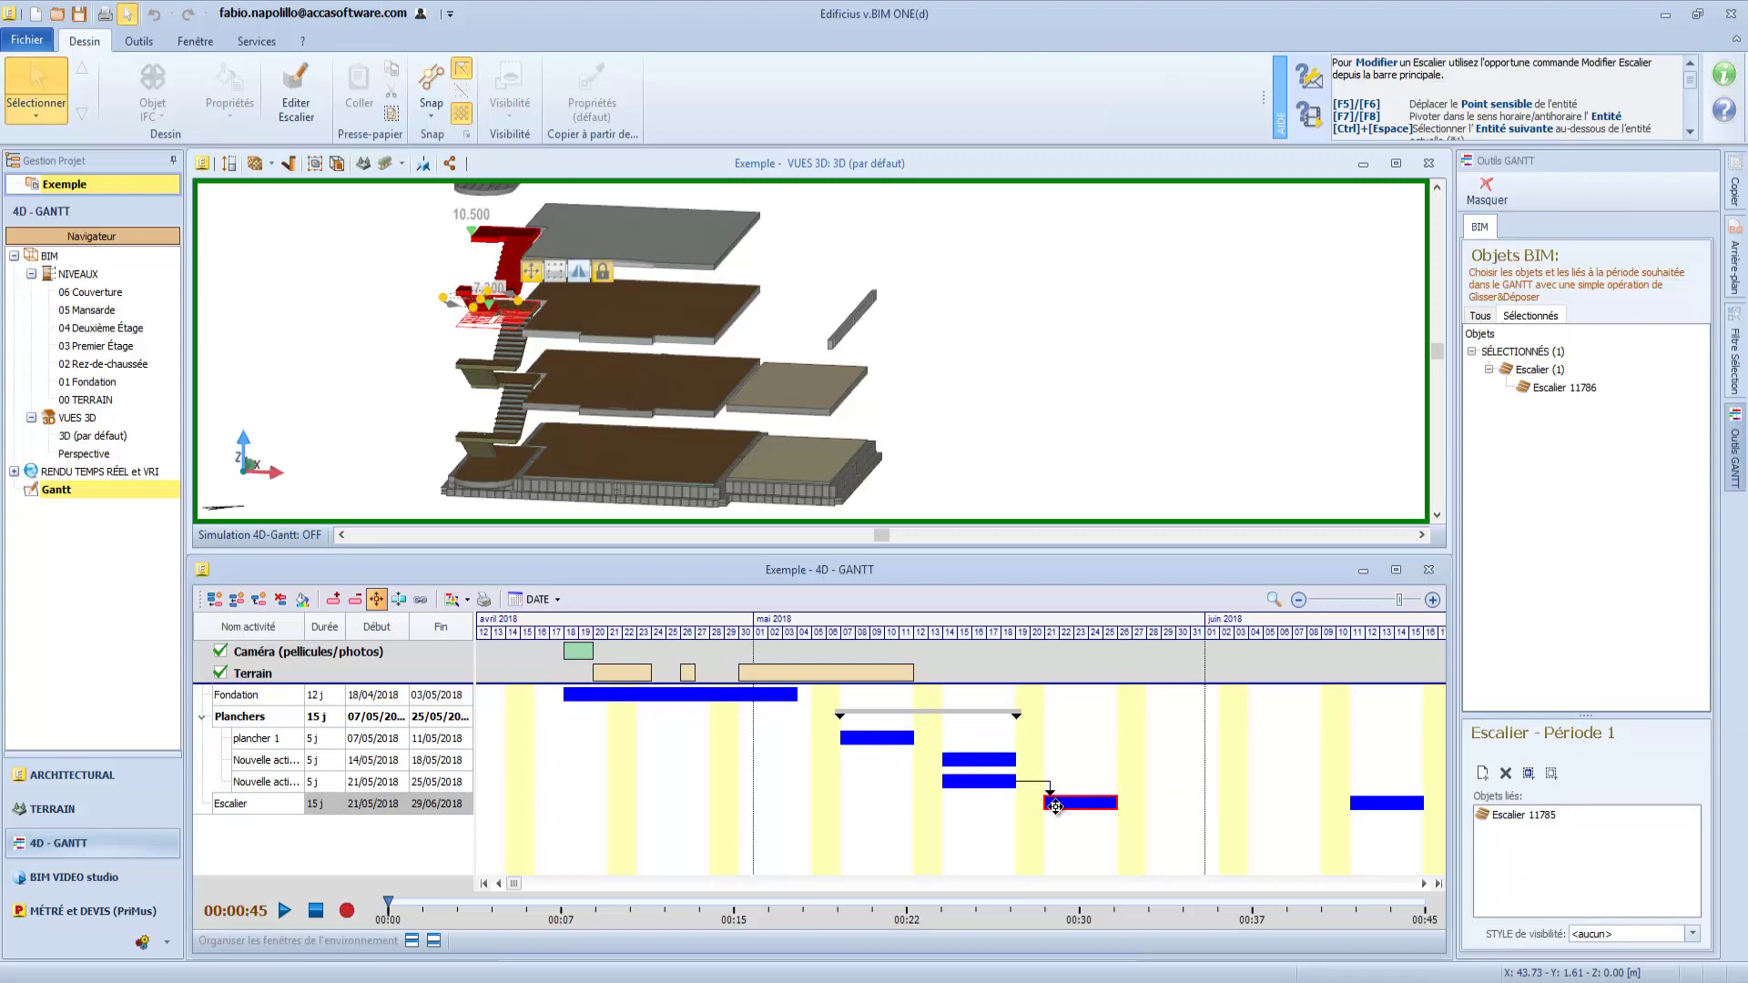
click(1000, 784)
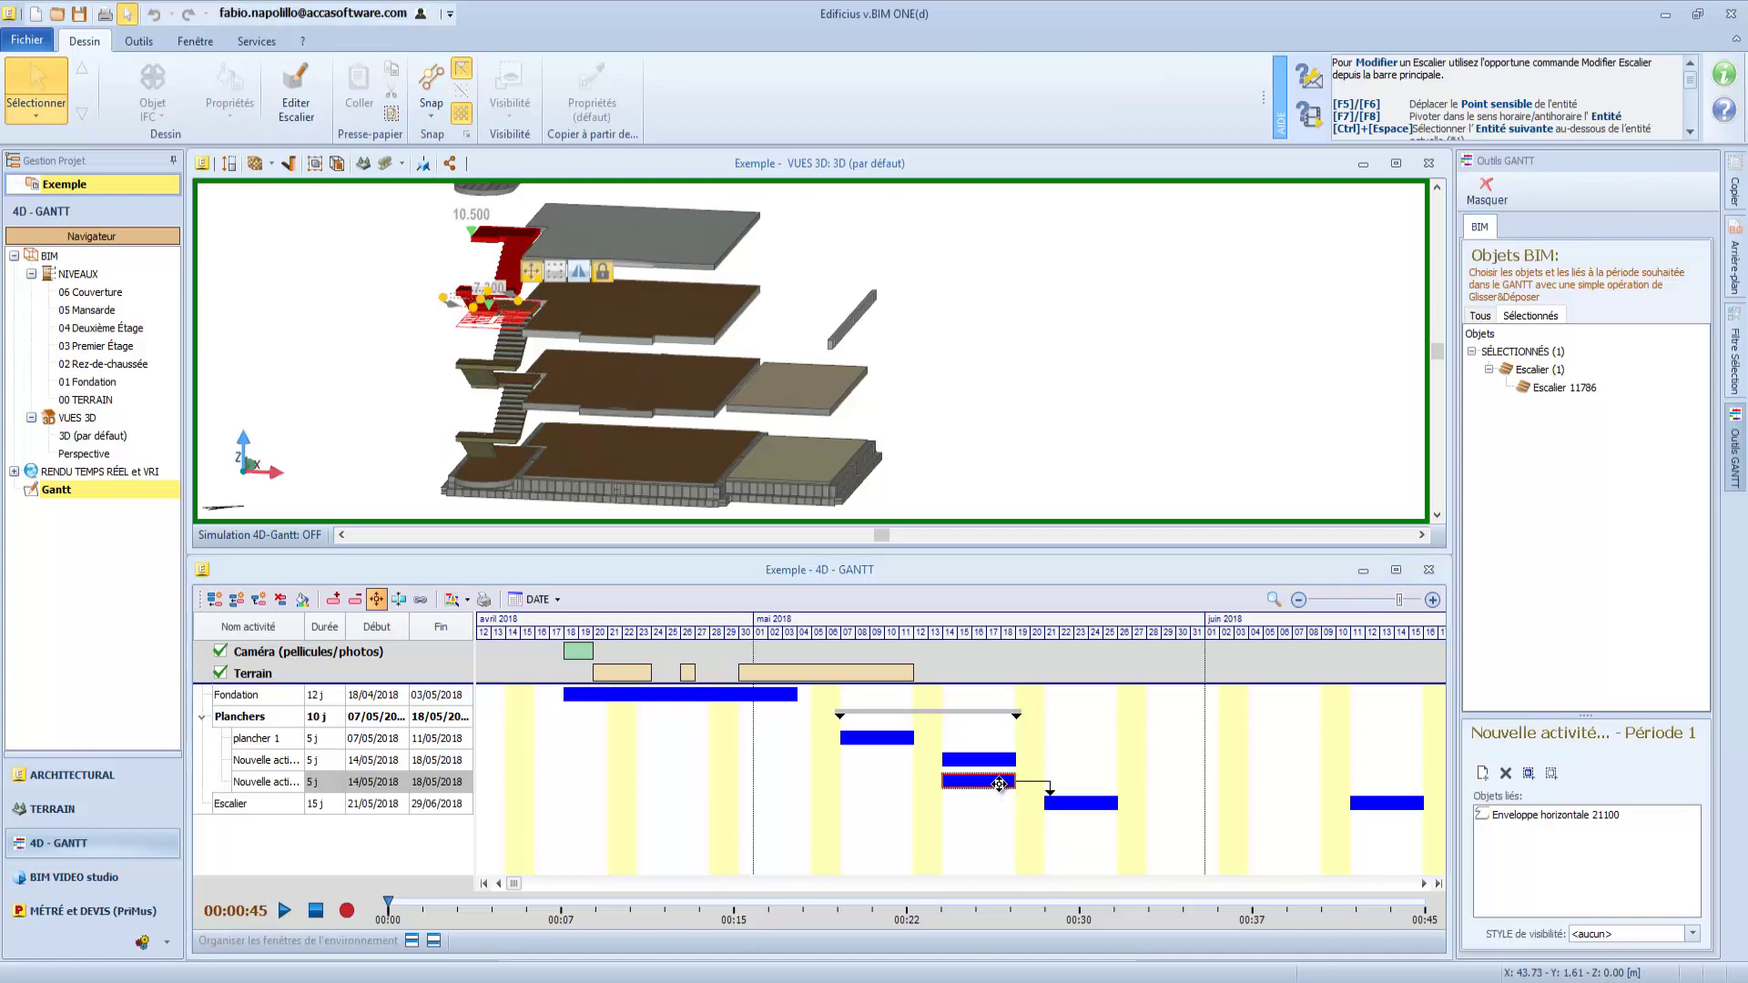
drag(1000, 784, 1093, 785)
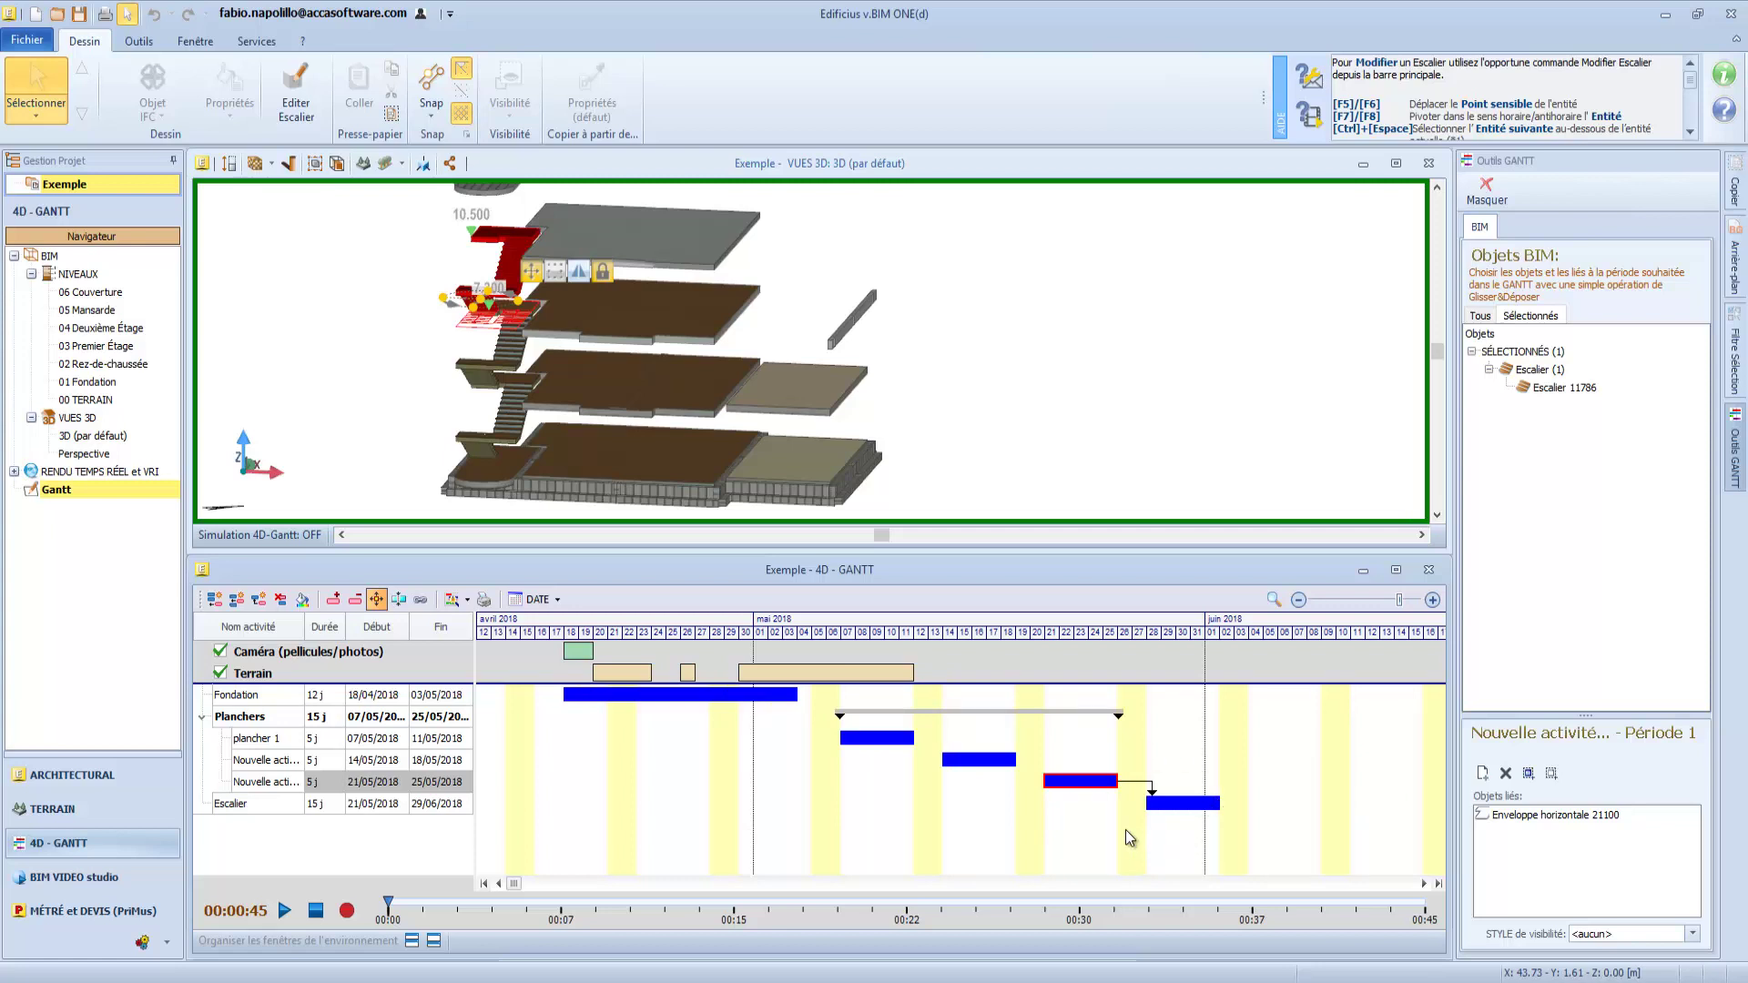
- Show the available options for the first Caméra (pellicules/photos) period
click(577, 652)
right_click(579, 654)
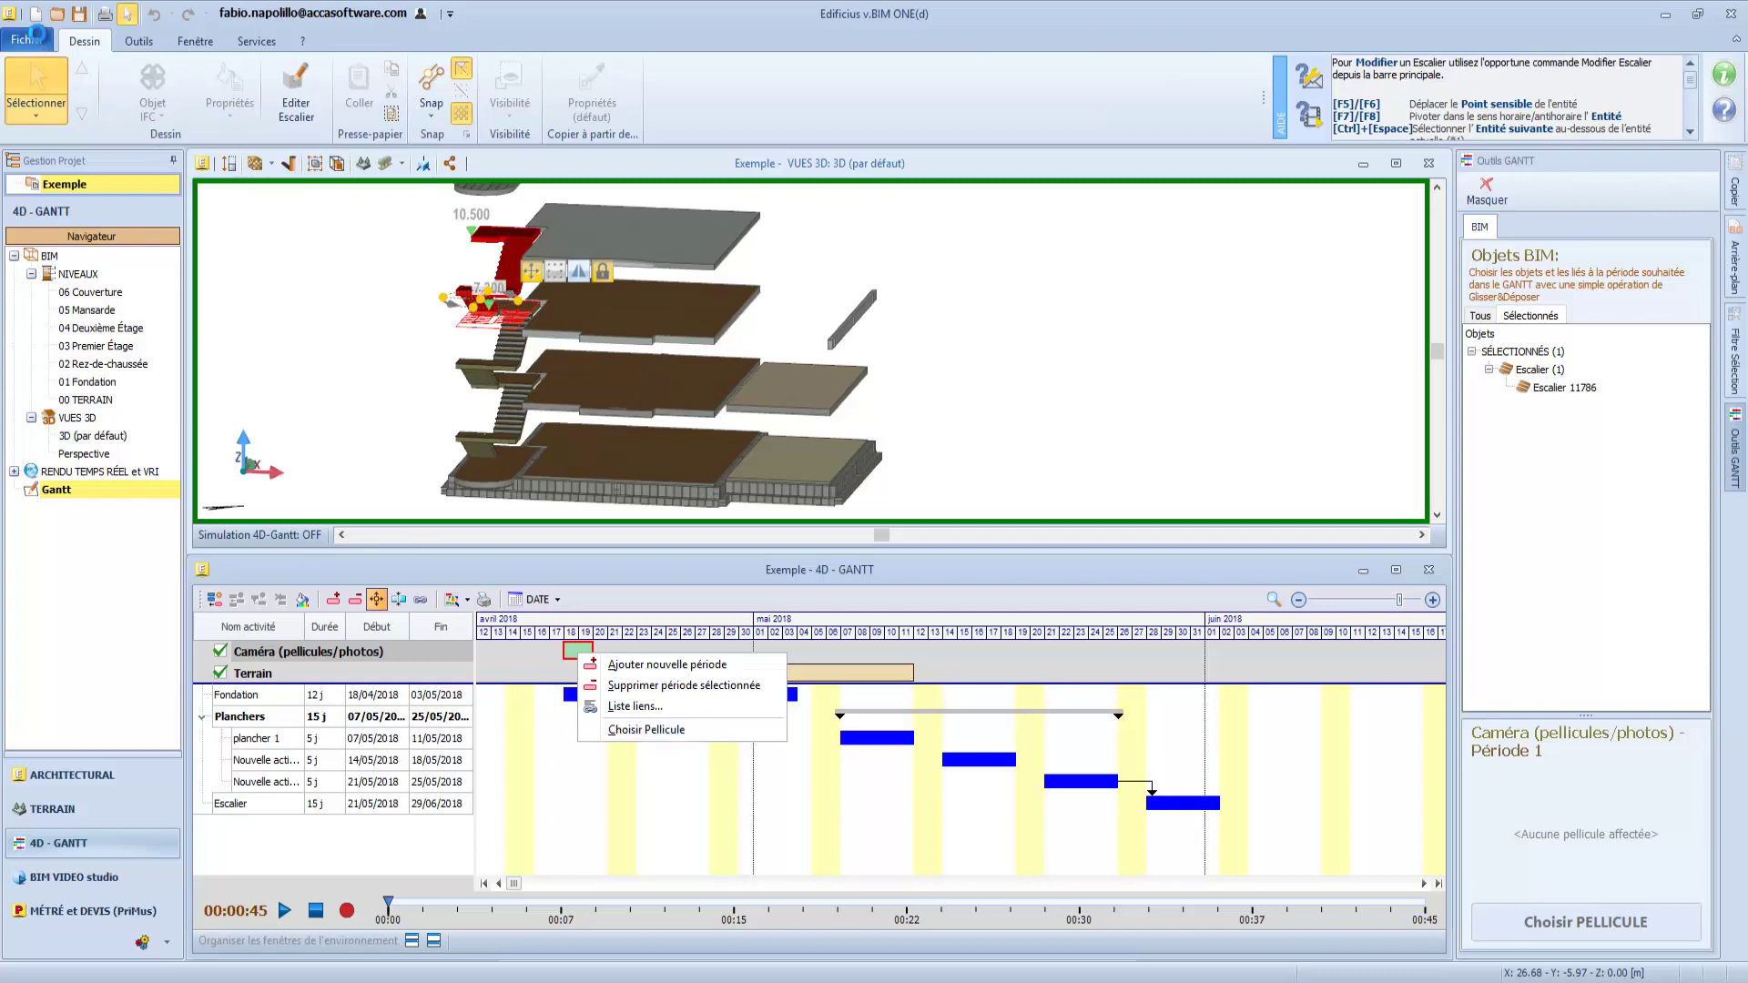
- Open the recent project Exemple_01 in its 4D Gantt environment and close the Exemple project
click(36, 32)
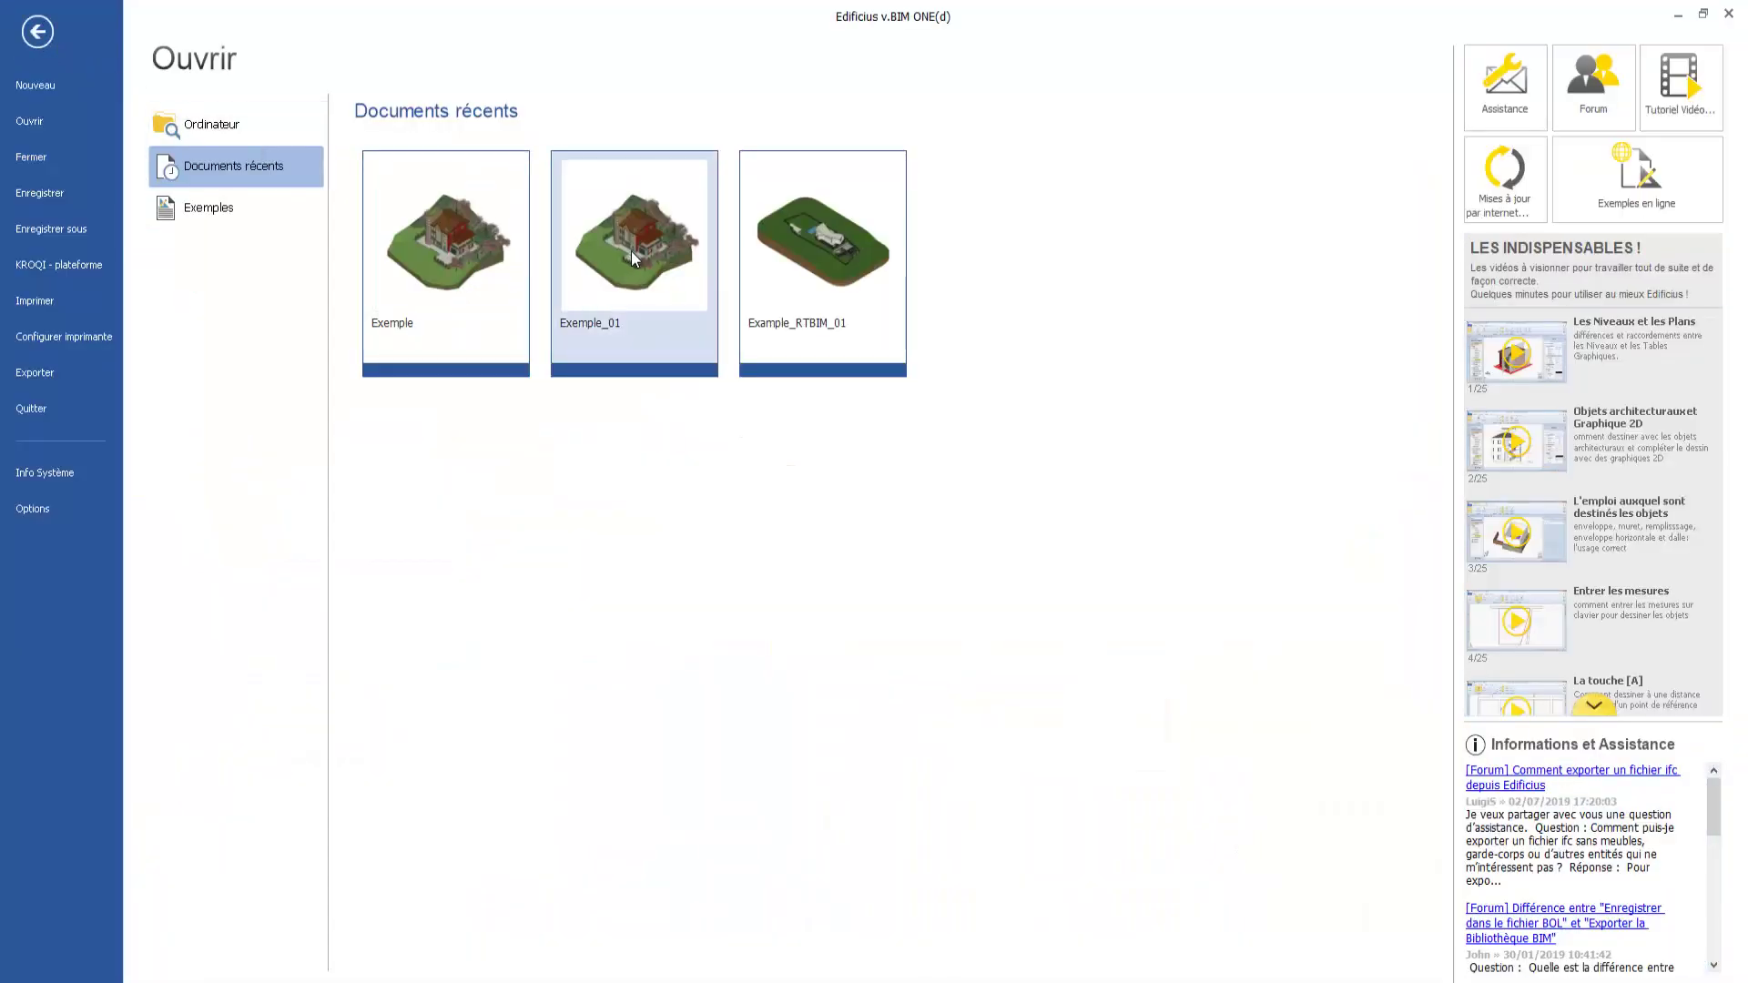
click(631, 252)
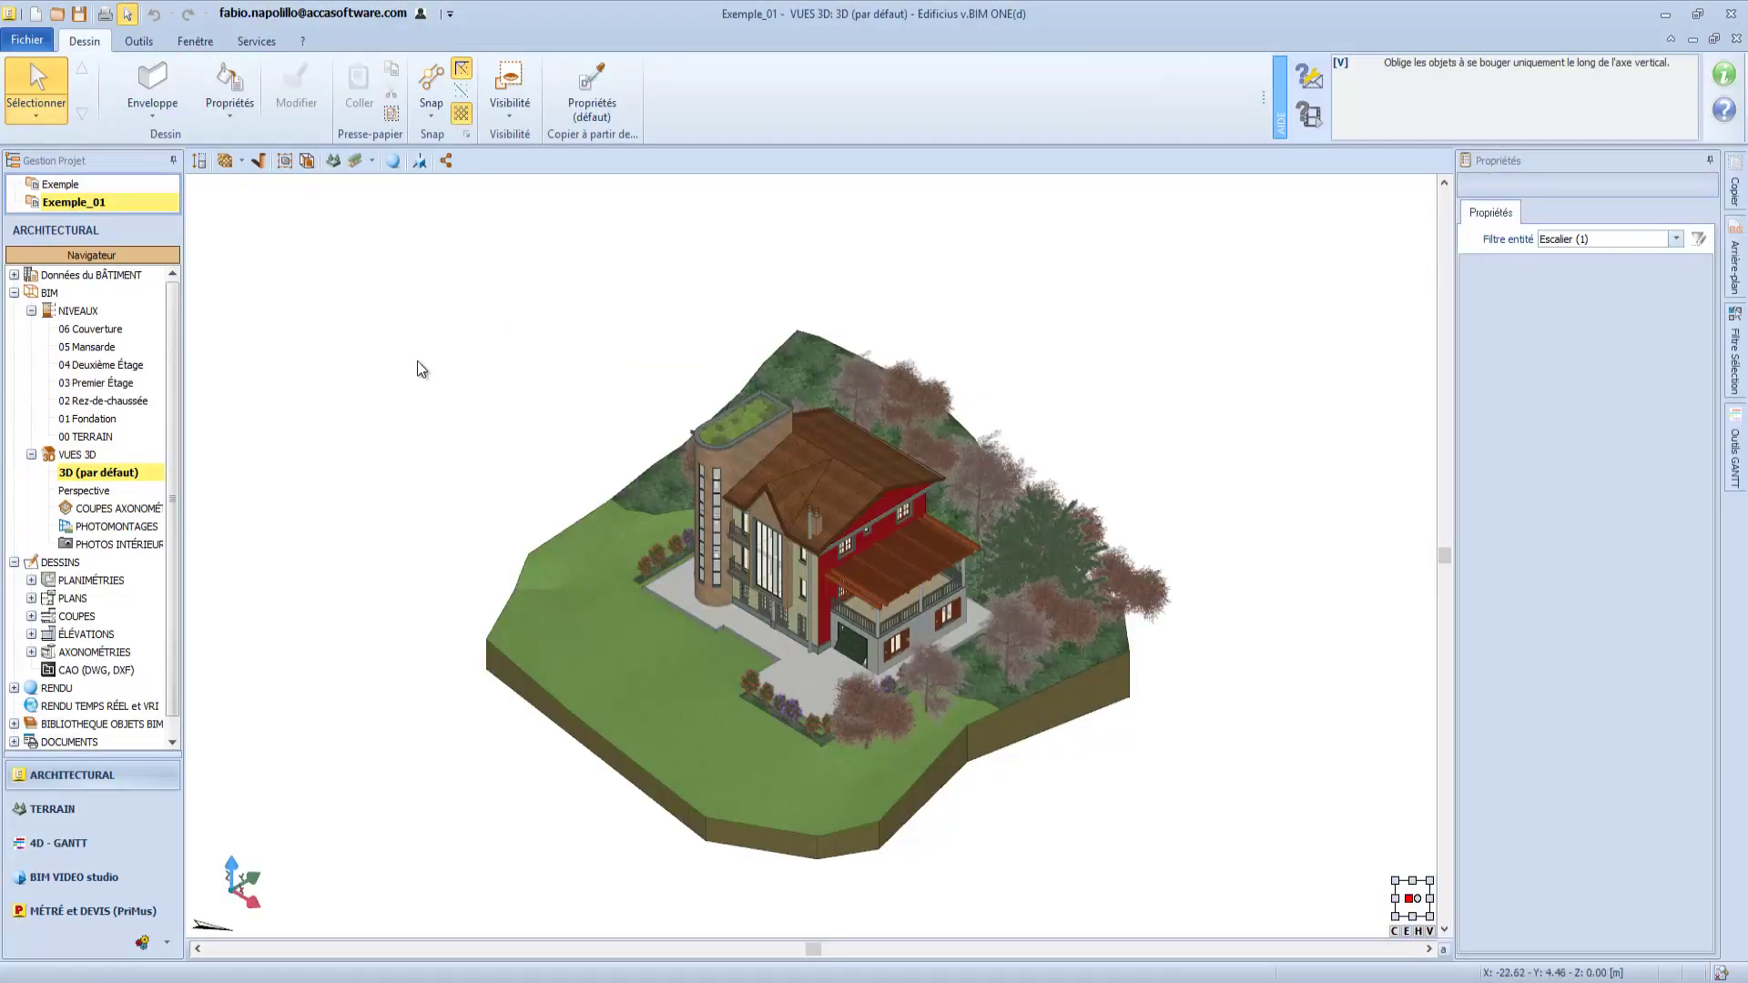
click(85, 848)
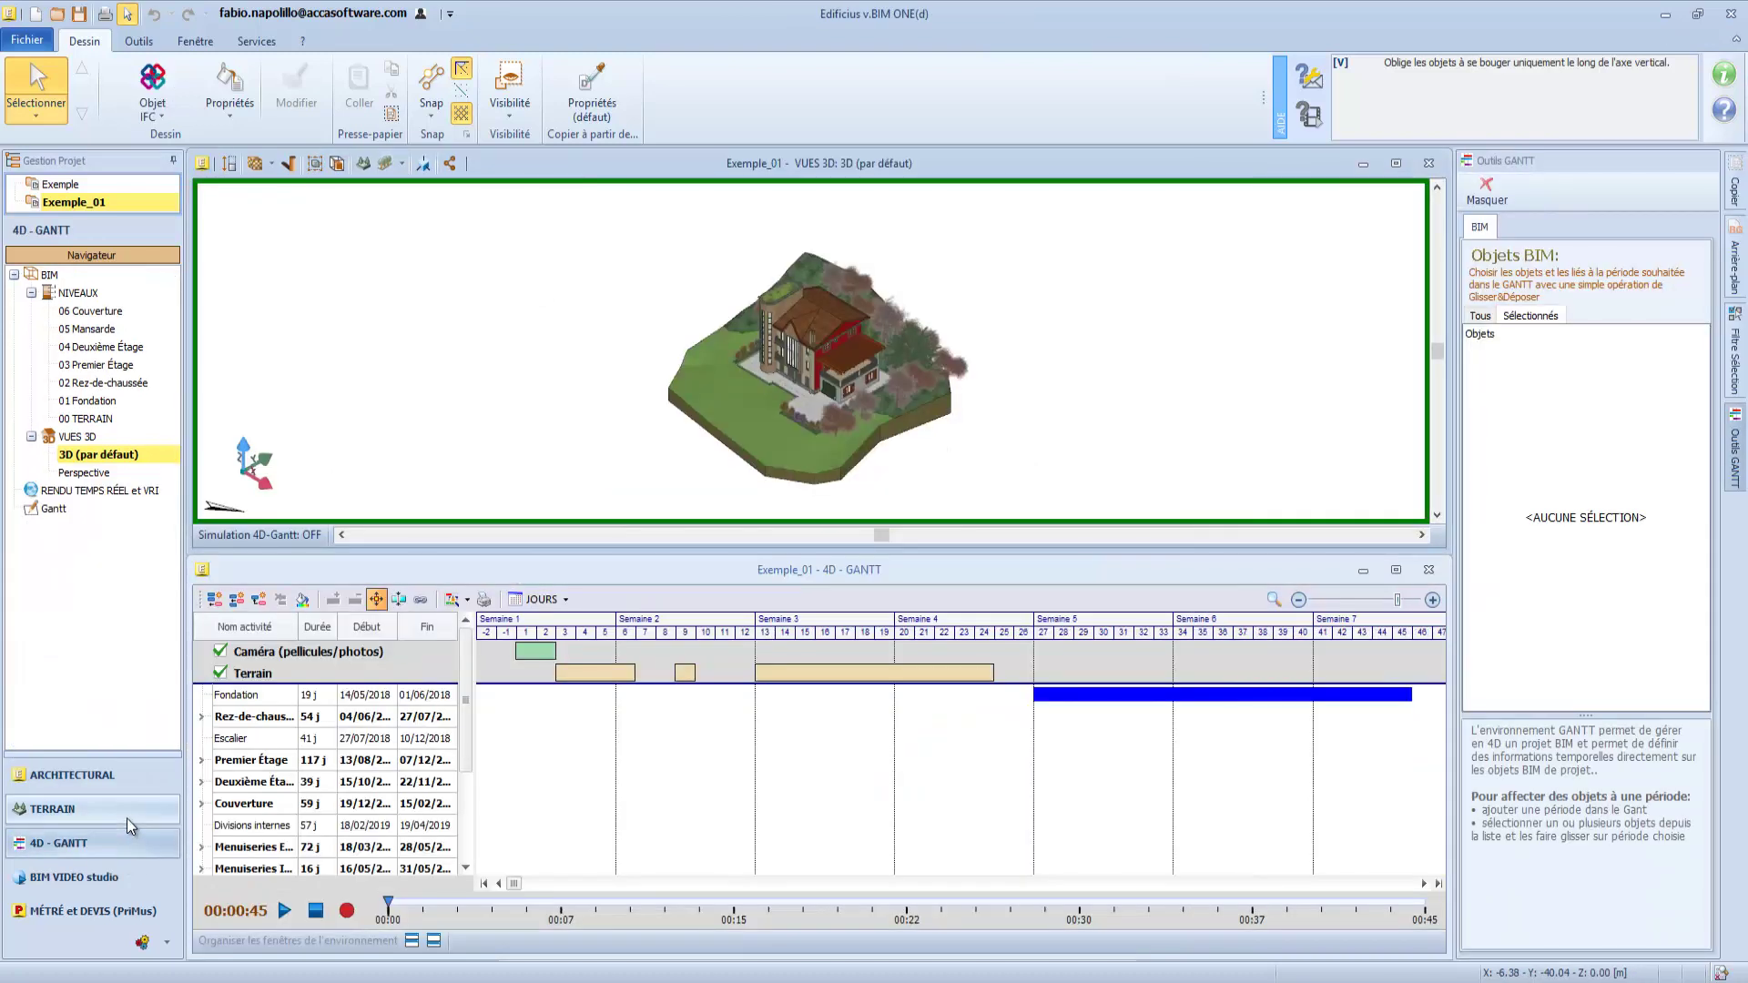
right_click(82, 195)
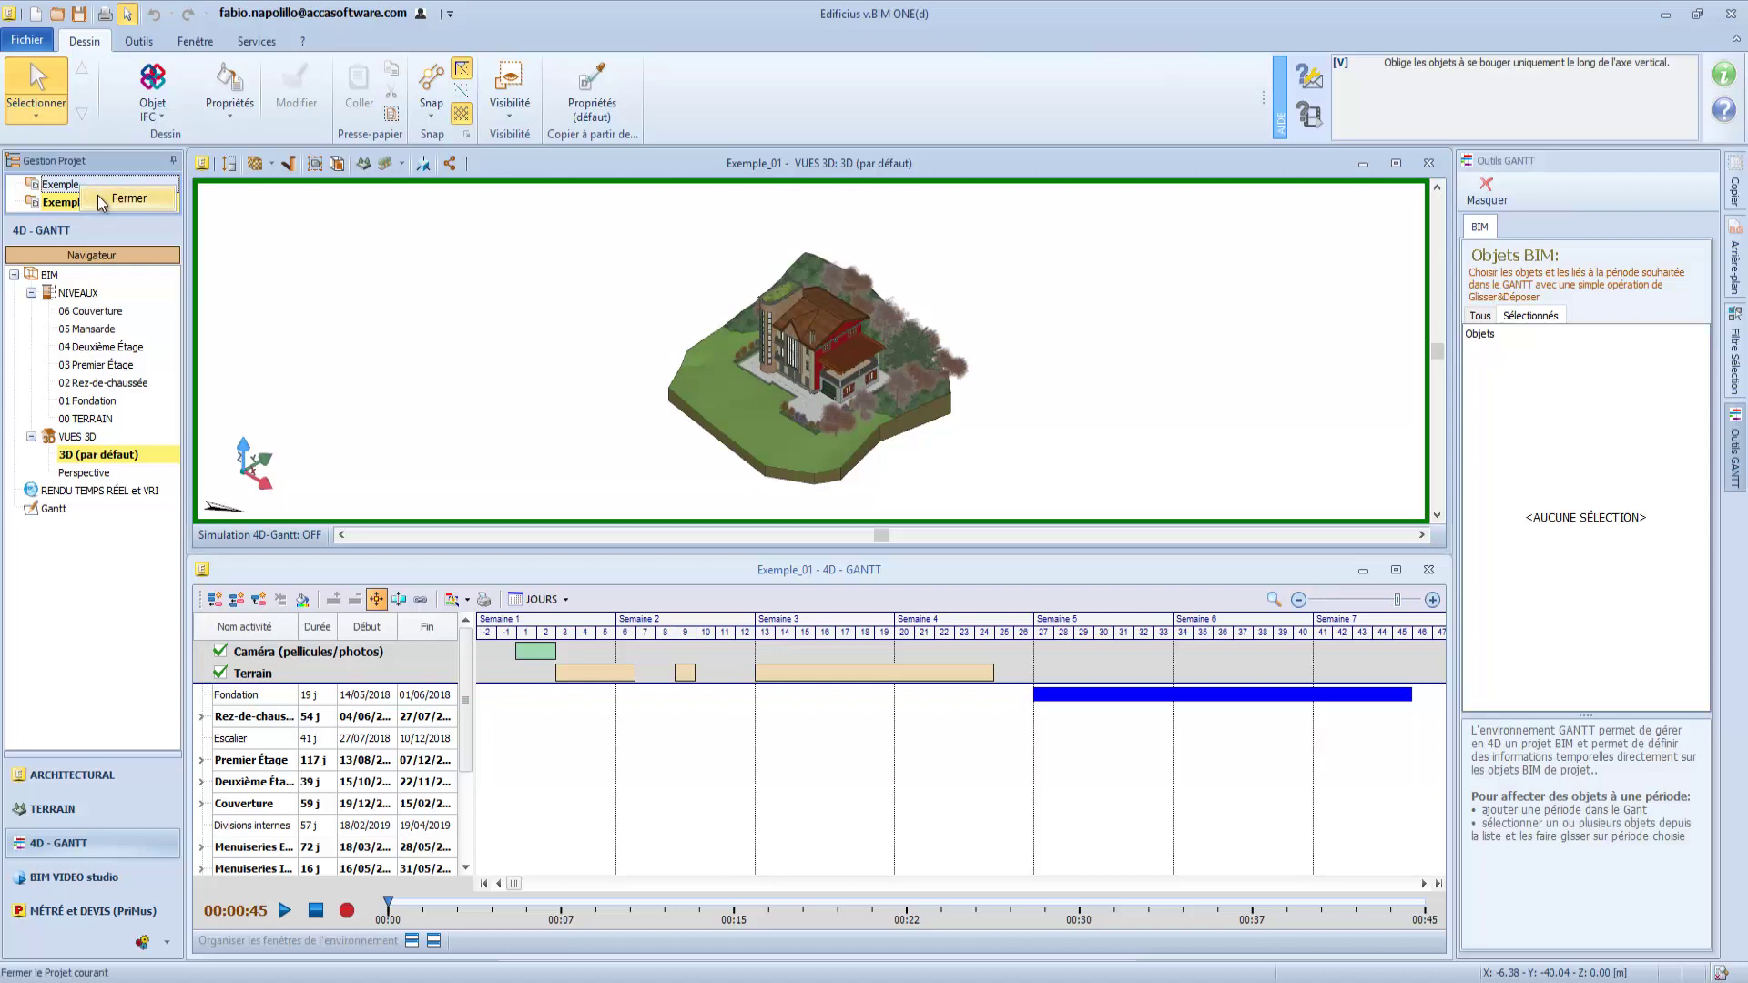
click(118, 199)
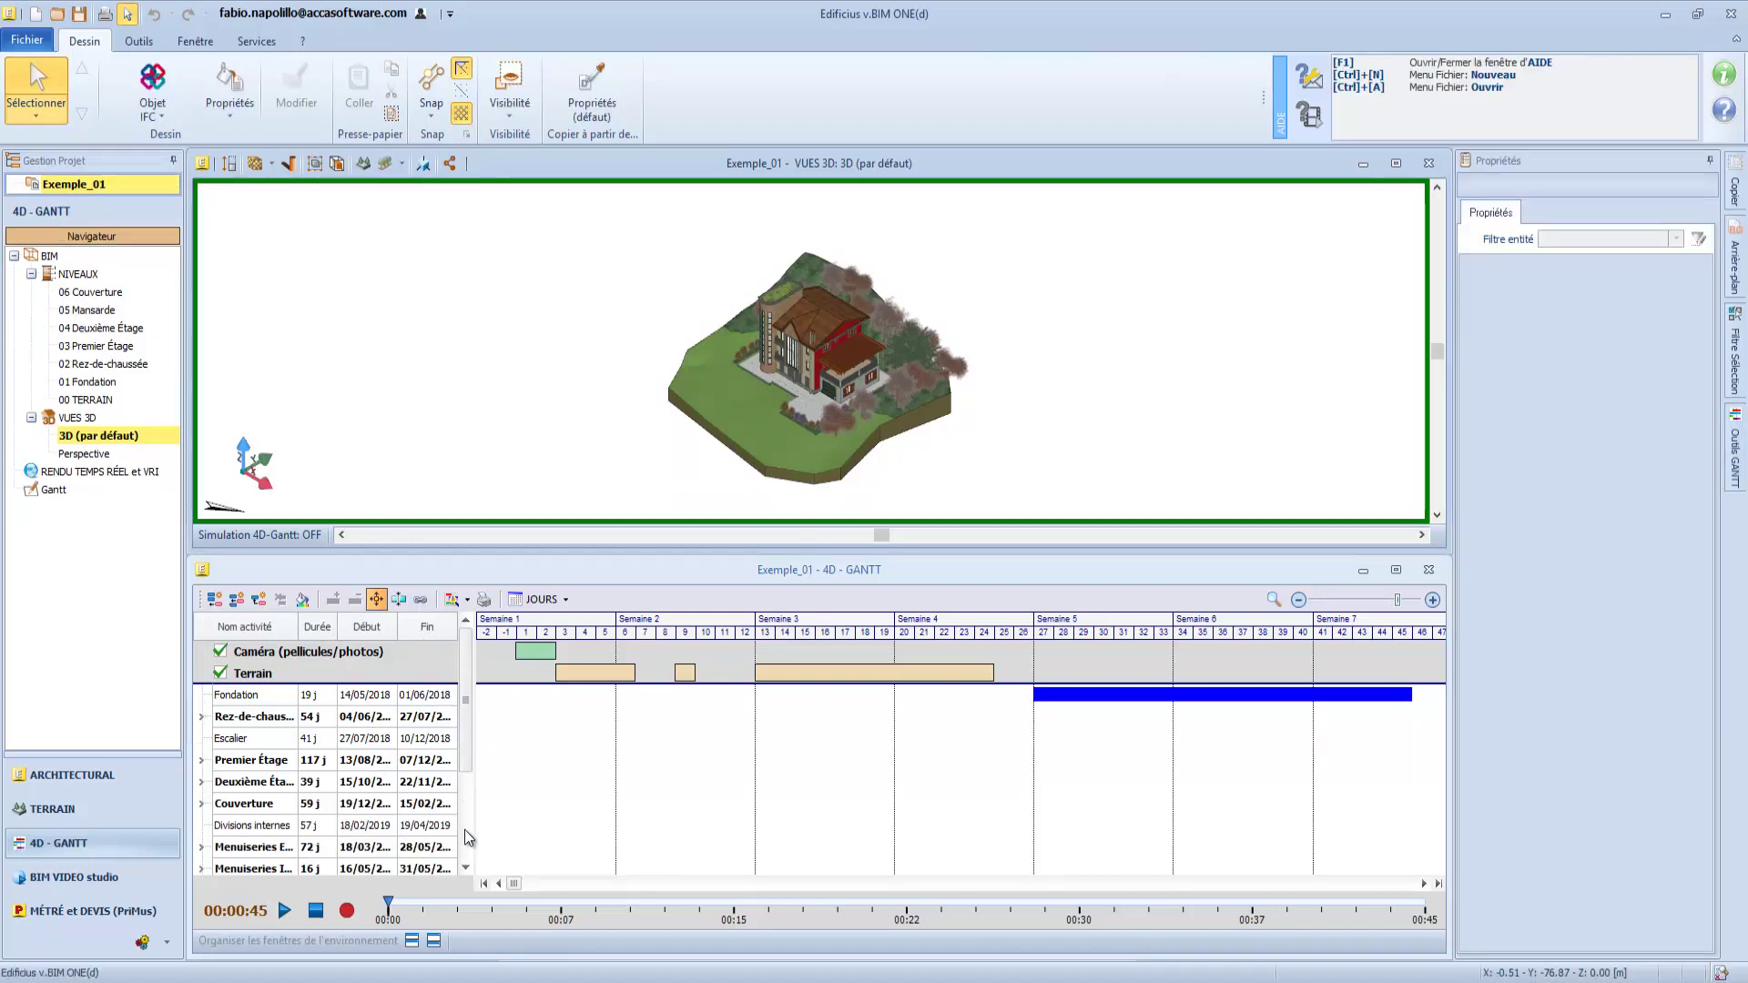
- Play the 4D Gantt construction simulation of the Exemple_01 project from the beginning
mouse_move(466, 697)
mouse_down()
mouse_move(465, 802)
mouse_move(472, 674)
mouse_up()
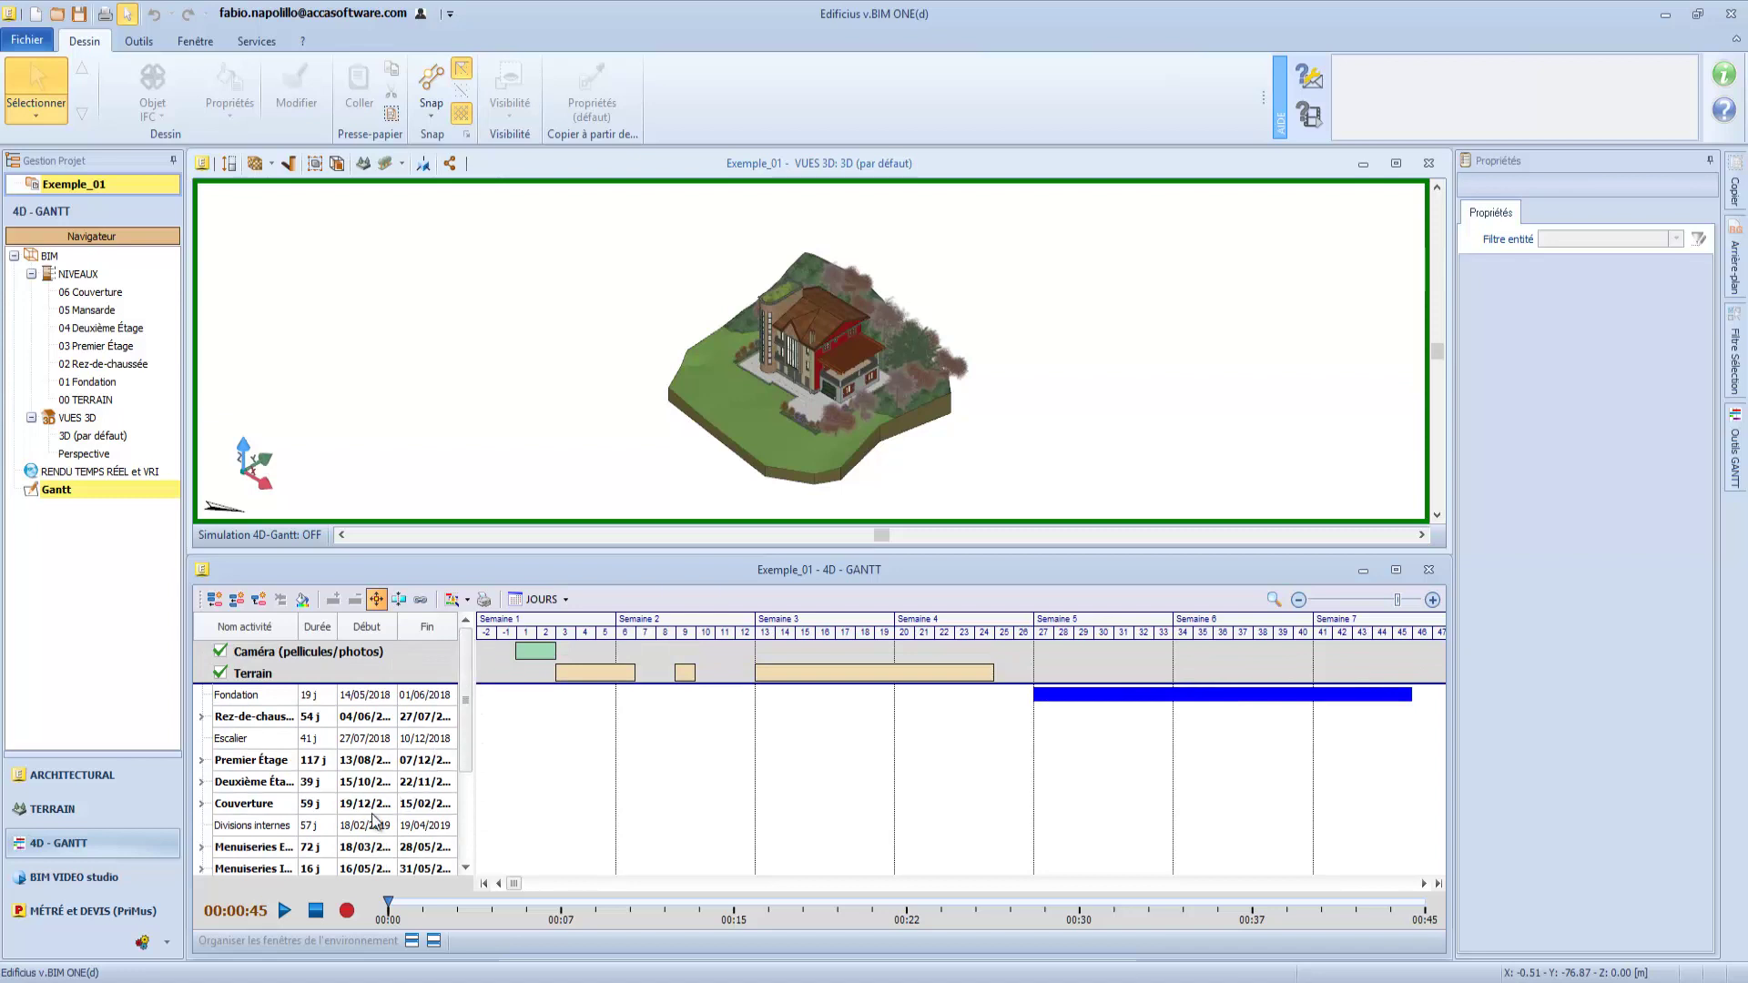
click(285, 913)
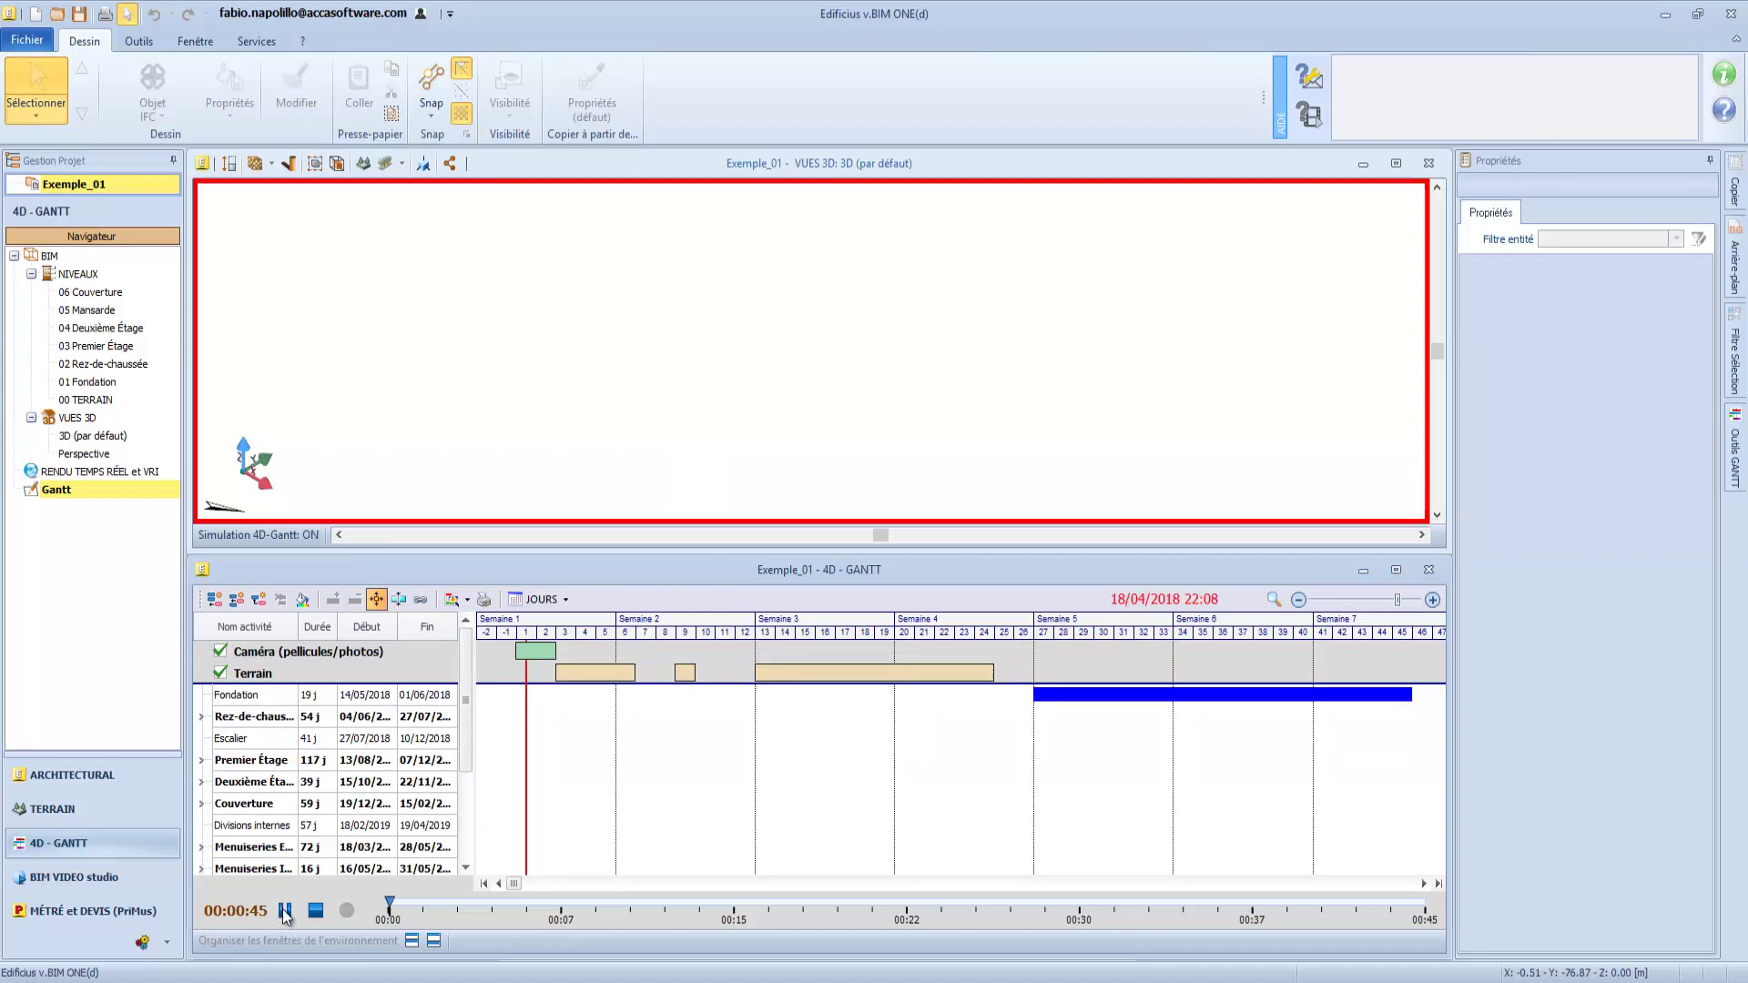